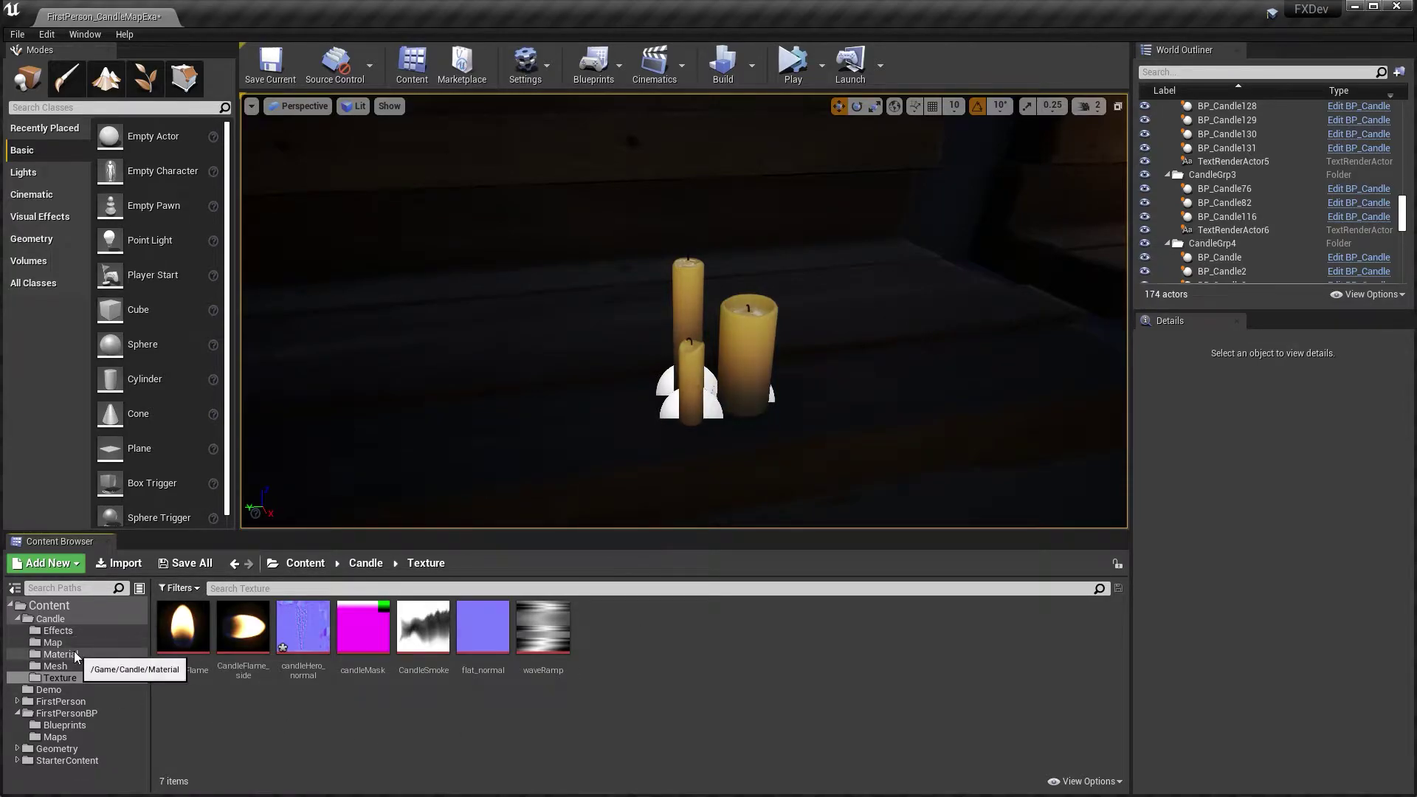
click(746, 380)
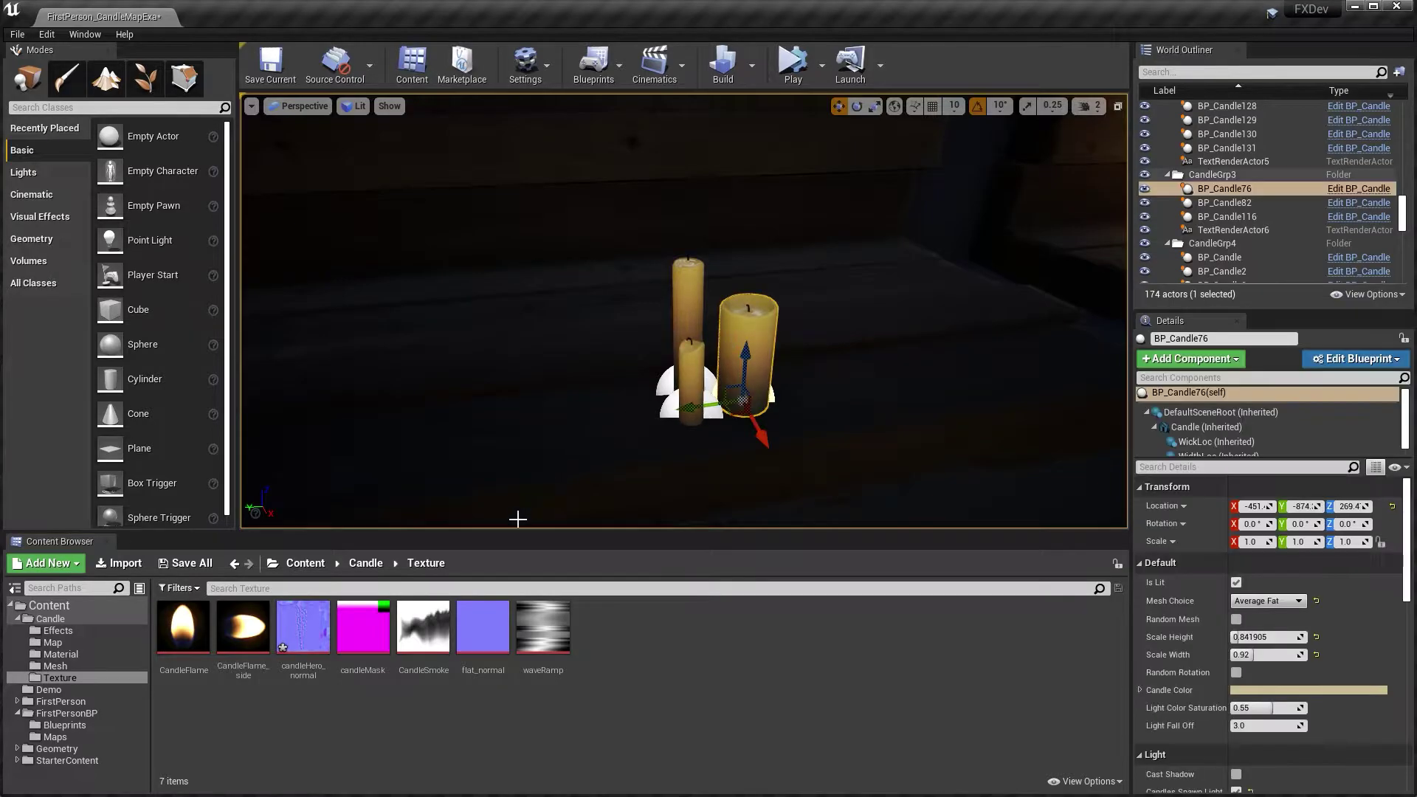
click(666, 444)
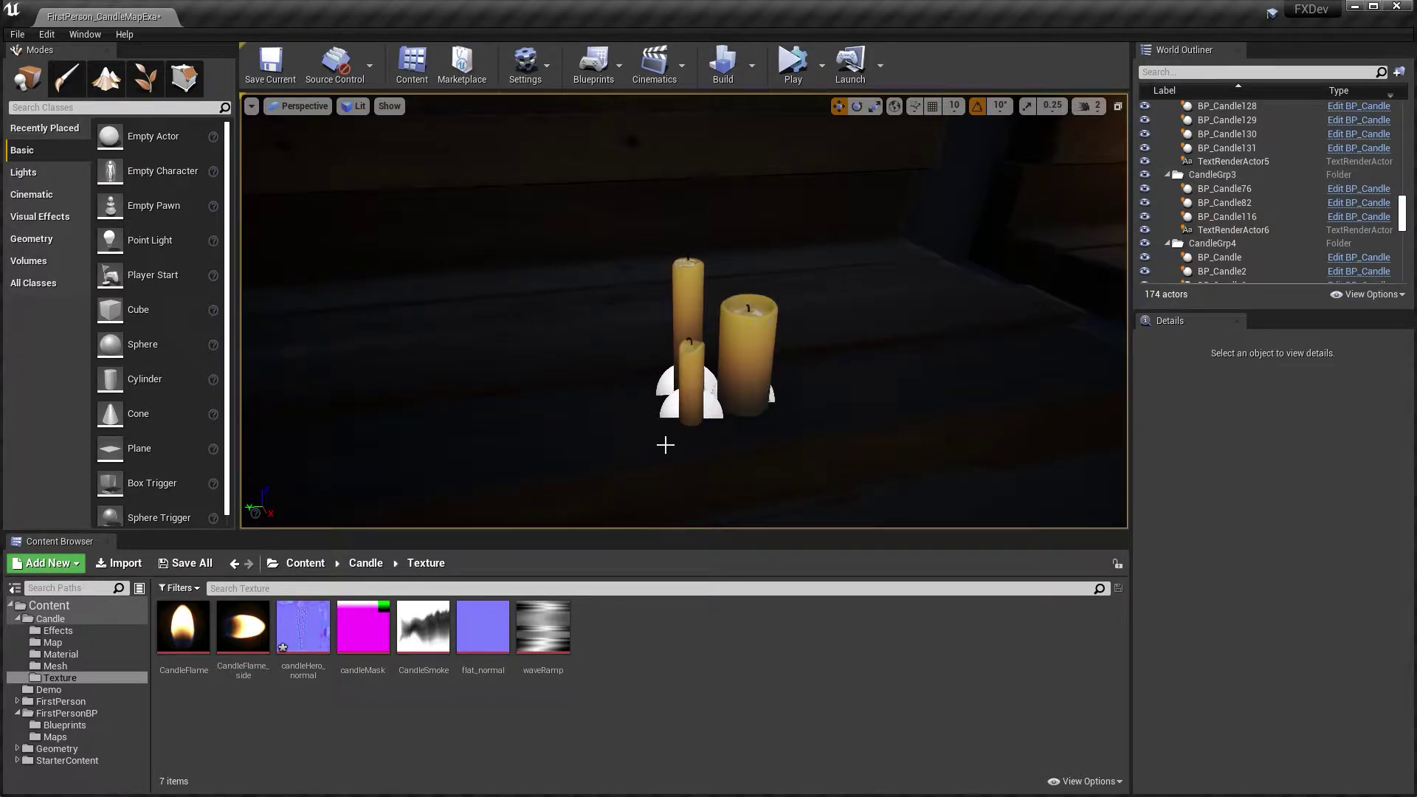
- Open the candleHero static mesh from the Candle Mesh folder, check its LOD group options with SmallProp selected, and close it
click(73, 664)
click(163, 624)
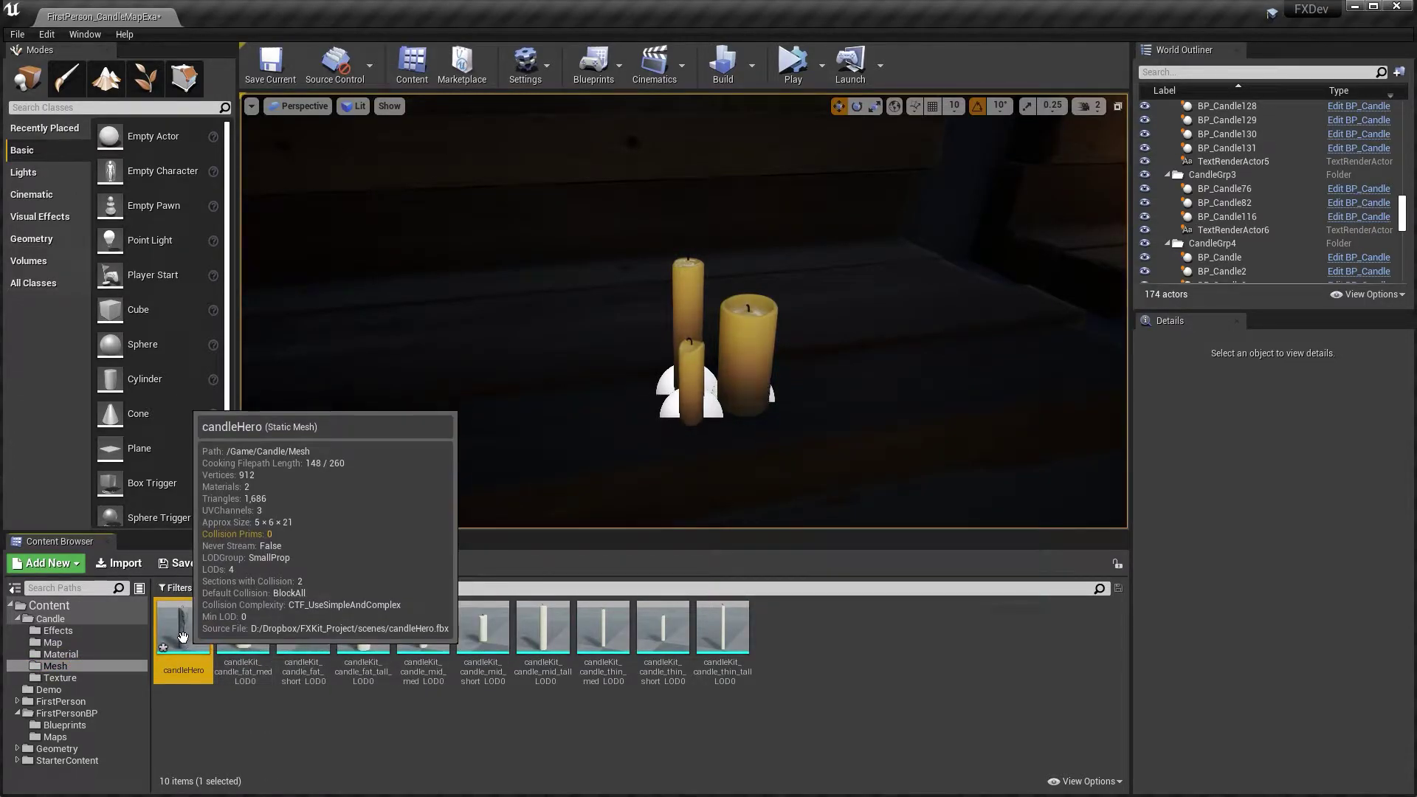
double_click(183, 637)
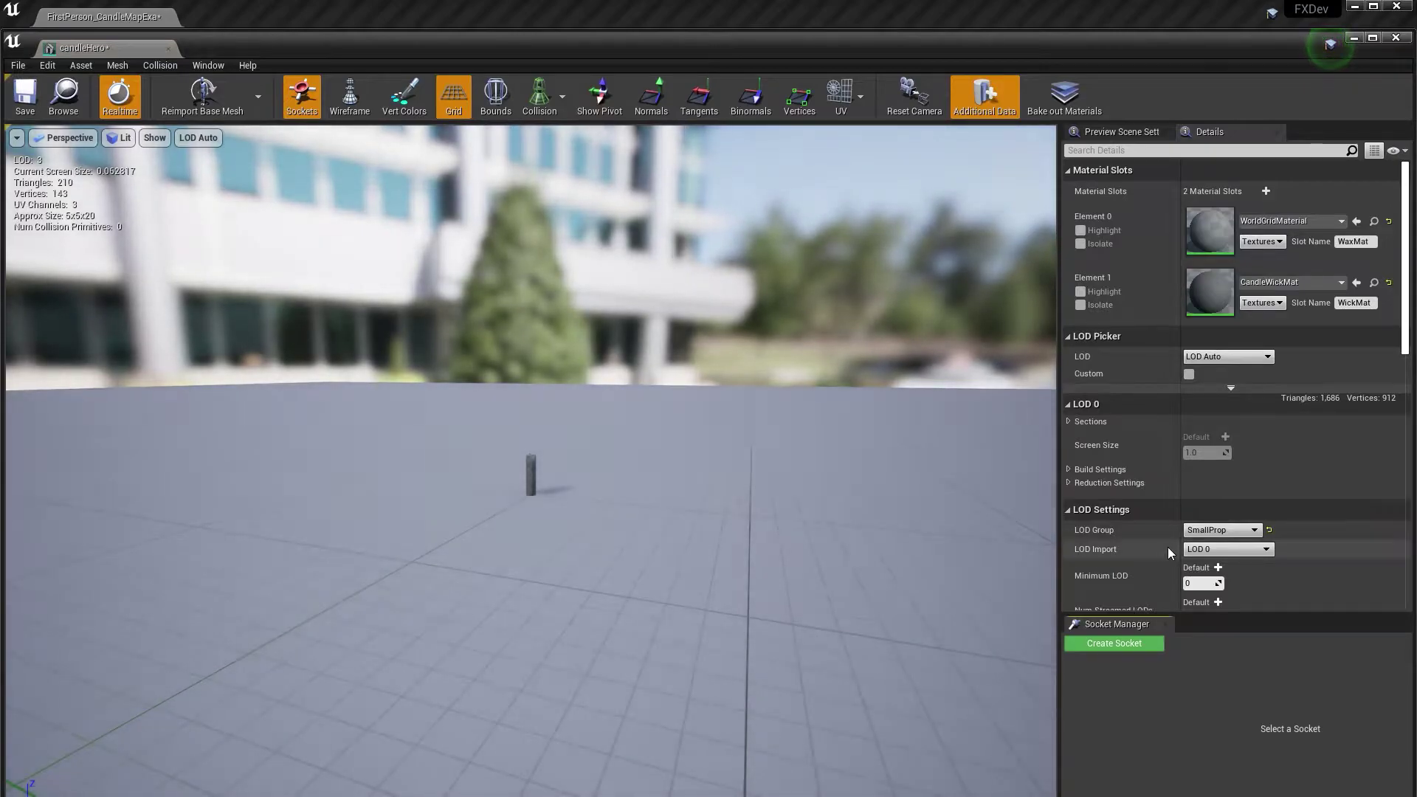
click(1229, 531)
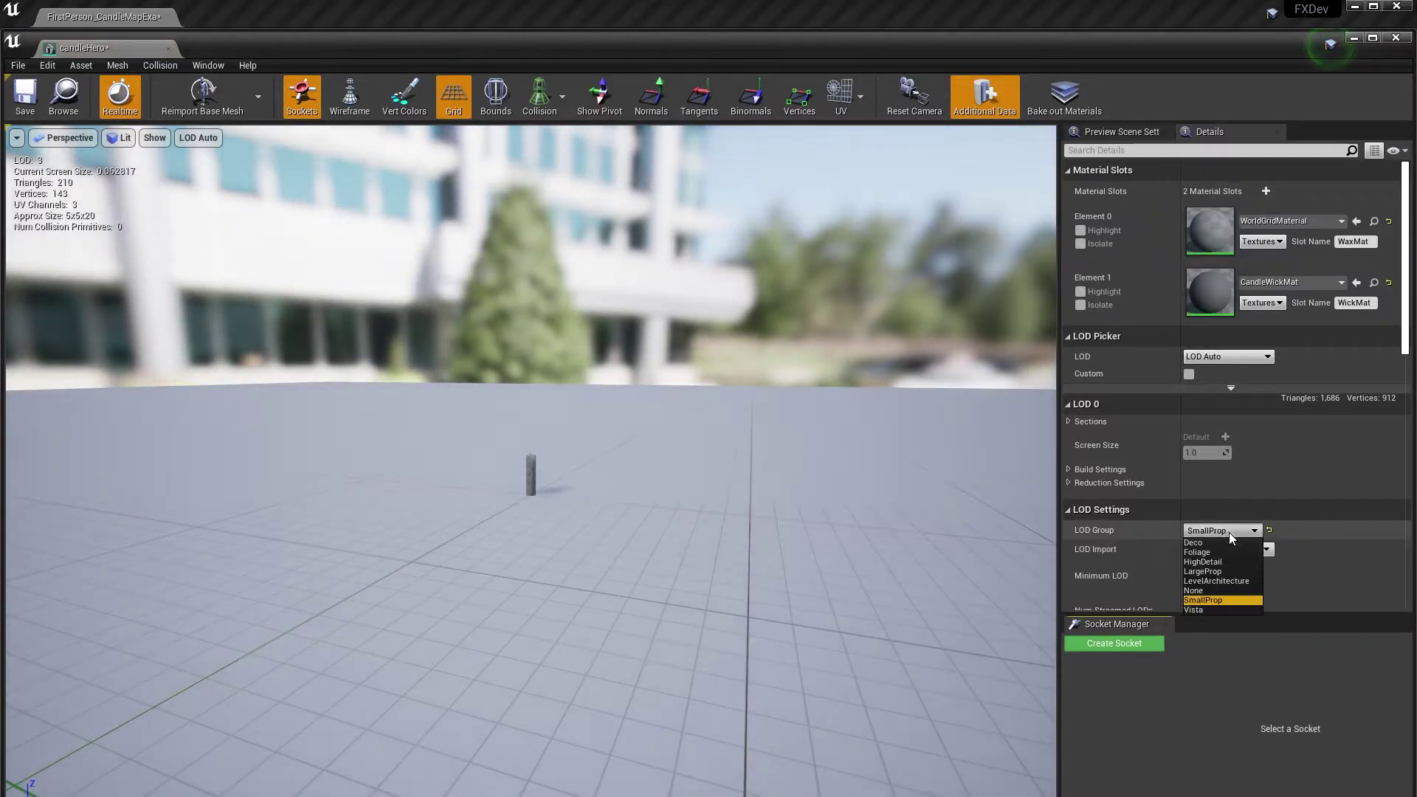
click(1200, 599)
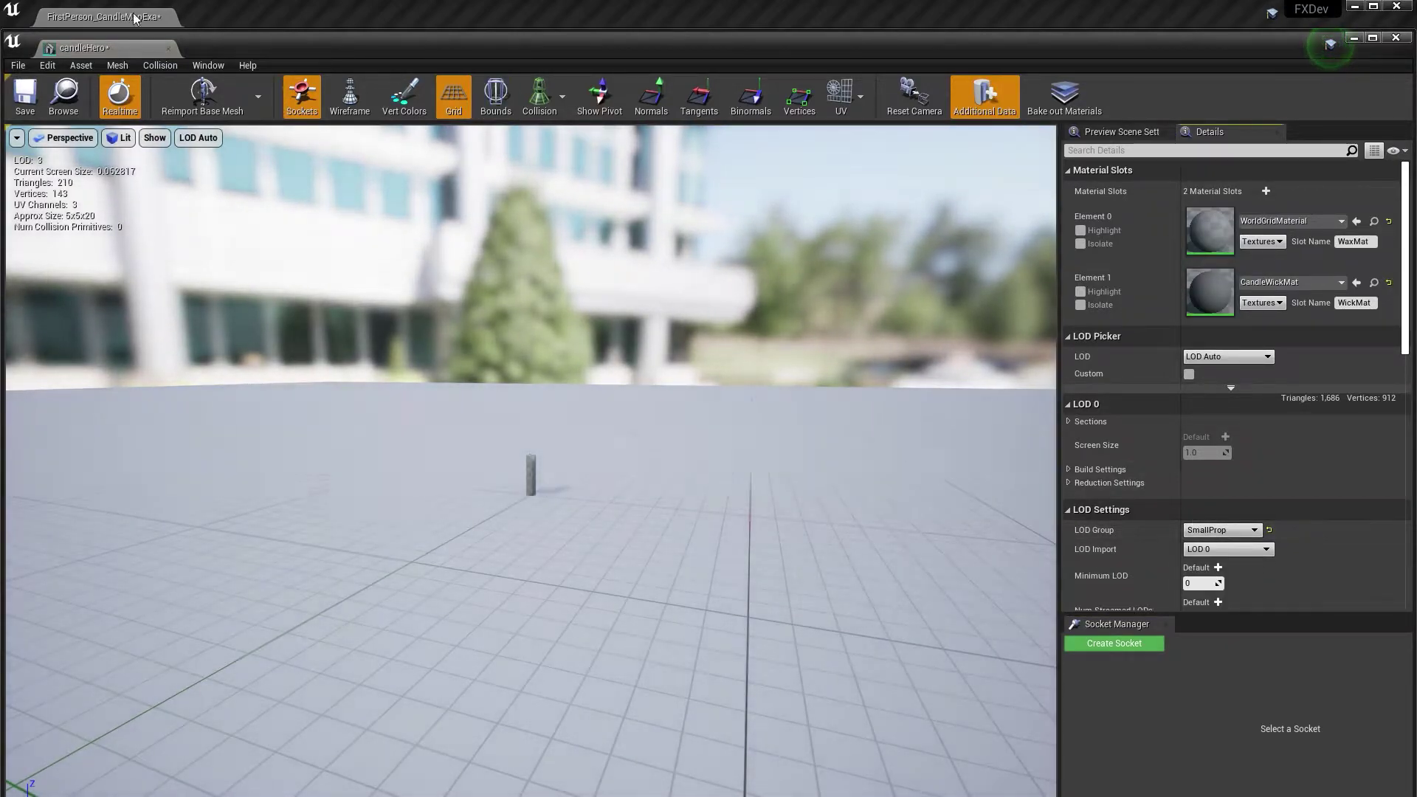
click(1396, 39)
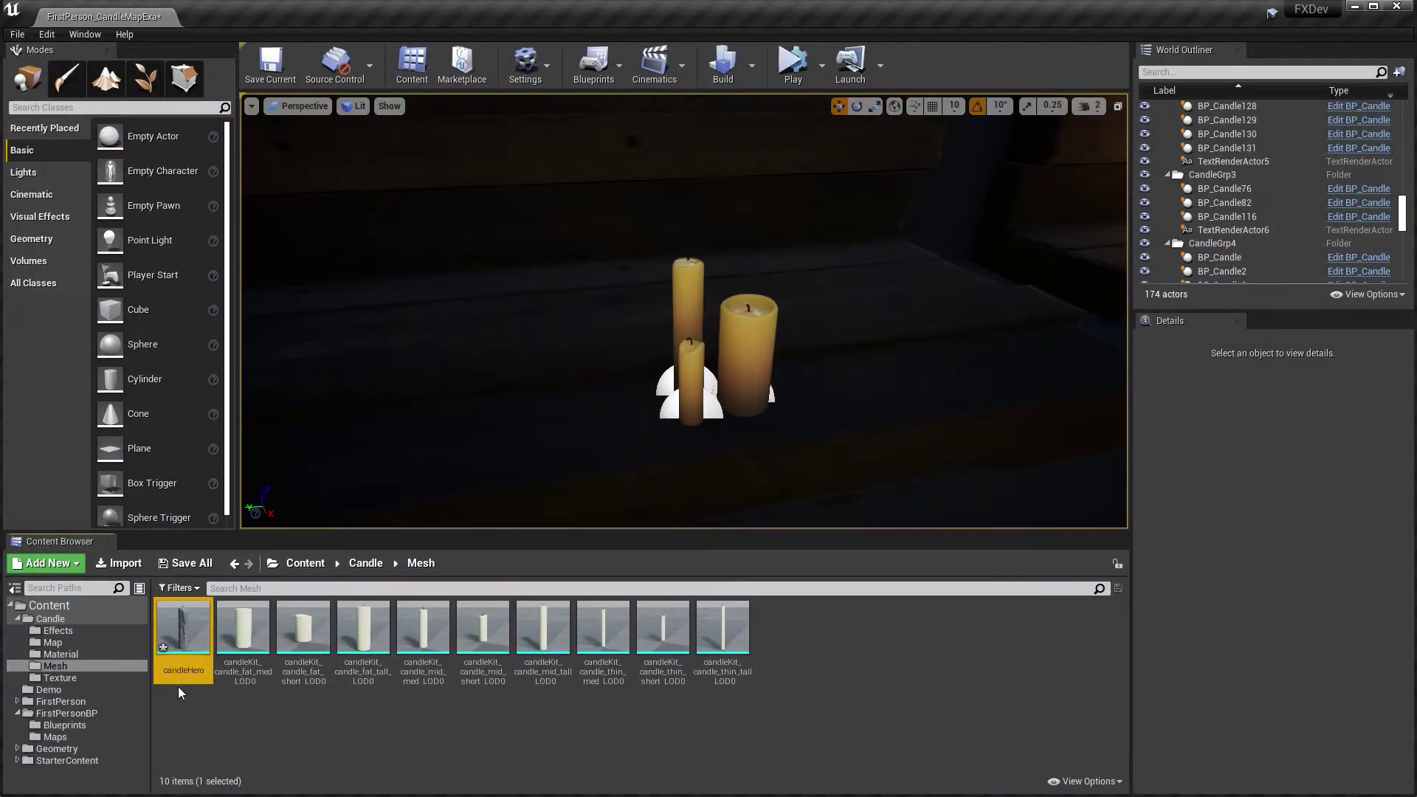
- Create a material instance of CandleMat in the Candle Material folder and name it CandleHeroMat_Inst
click(59, 654)
right_click(362, 628)
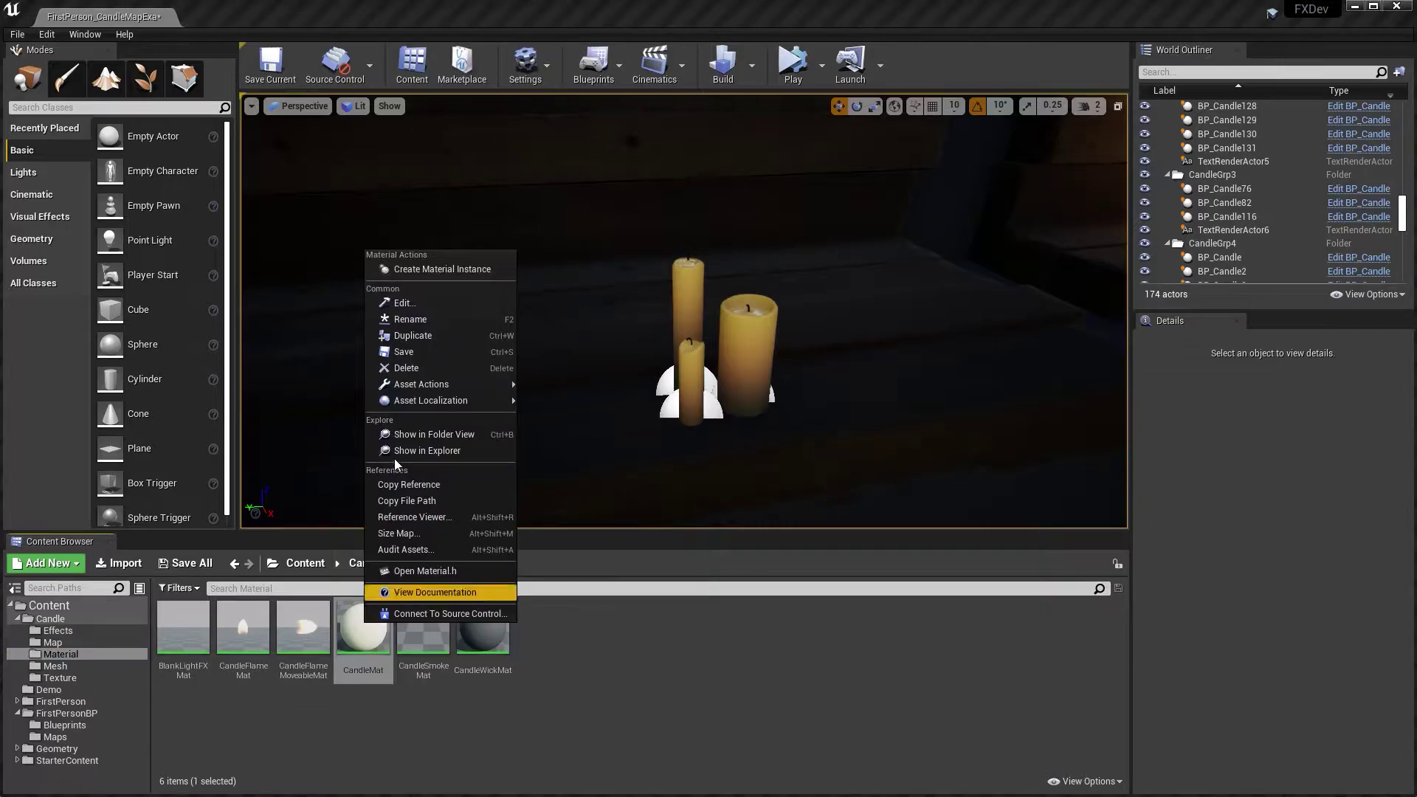
click(426, 272)
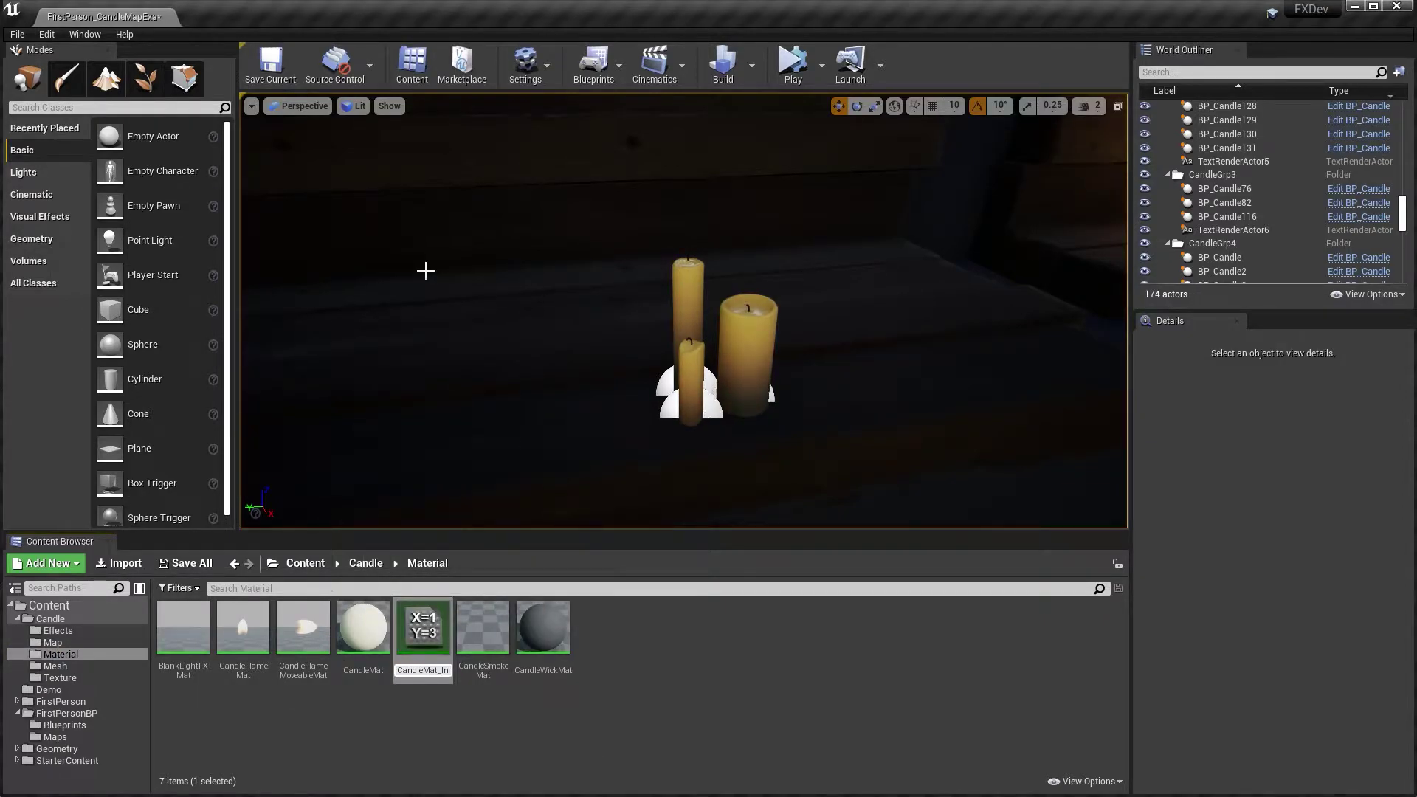
key(Return)
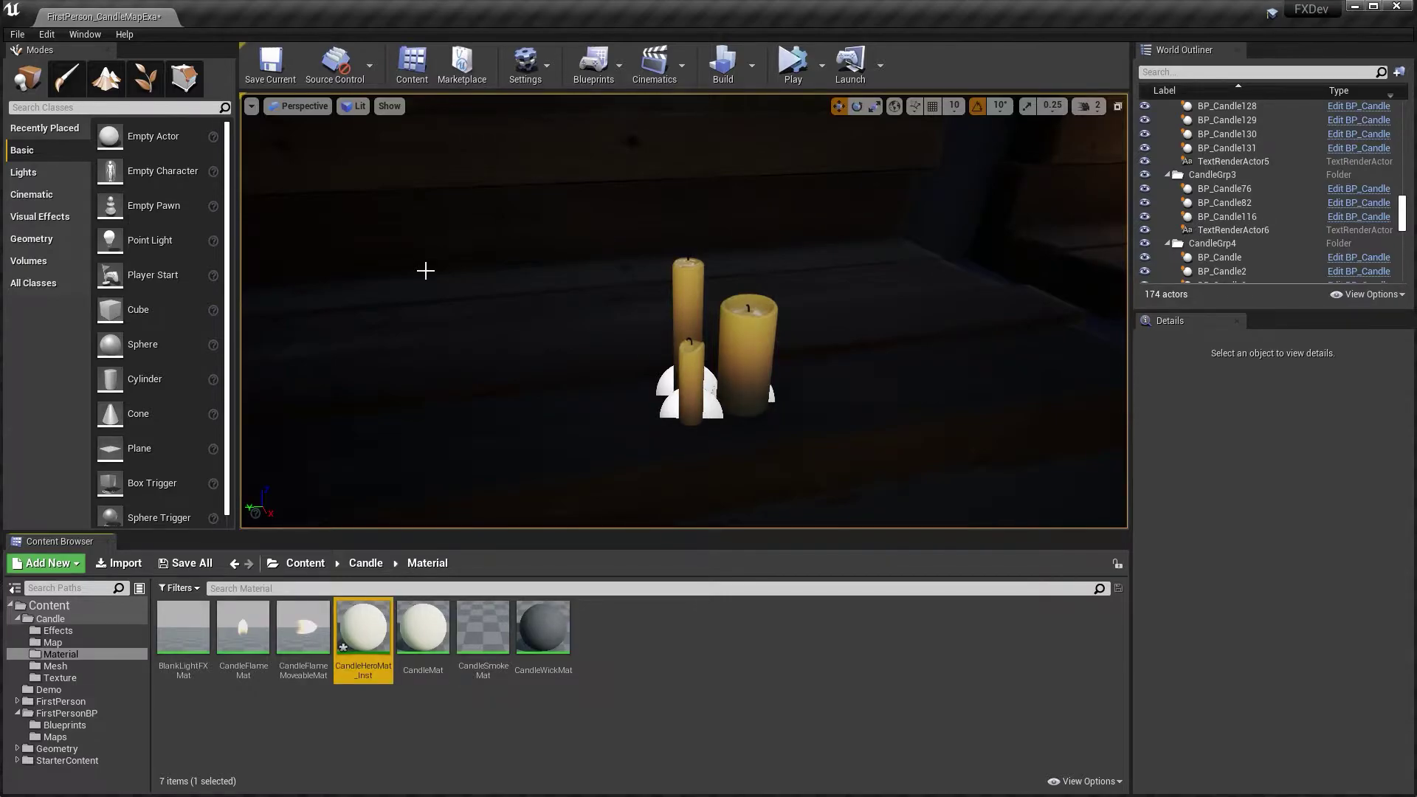
- Override the NormalMap parameter of CandleHeroMat_Inst with the candleHero_normal texture, then save and close the instance
double_click(366, 639)
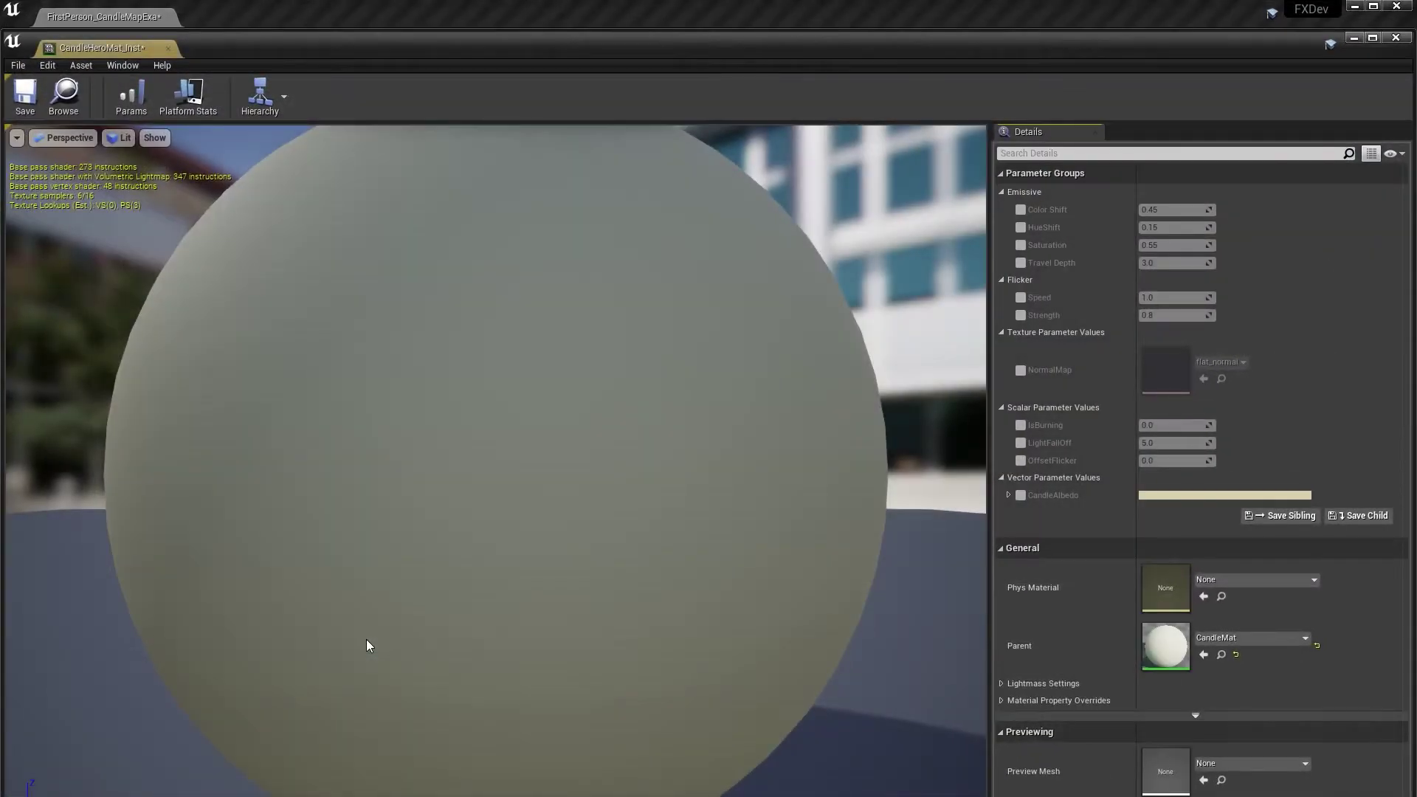
drag(1182, 52, 1416, 69)
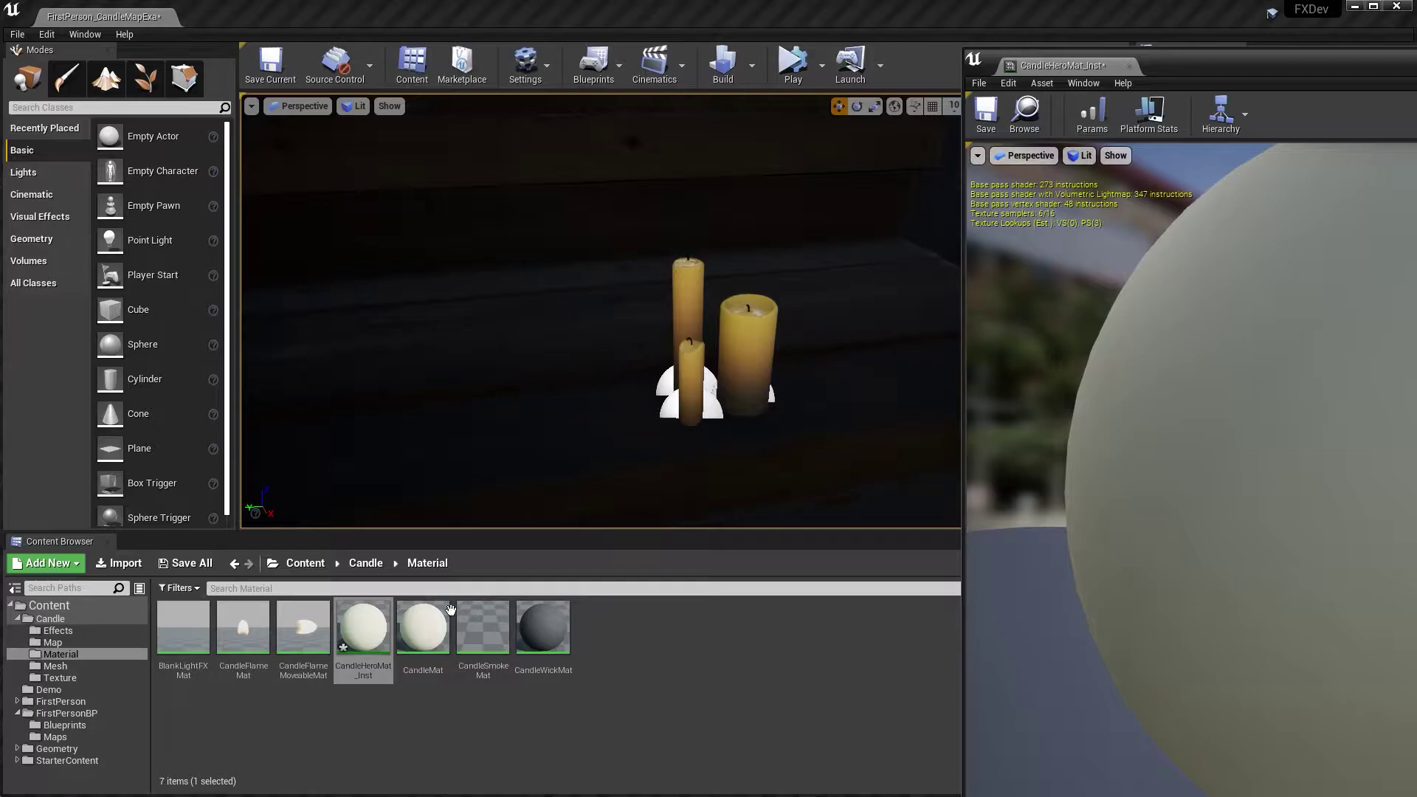
click(59, 678)
click(302, 628)
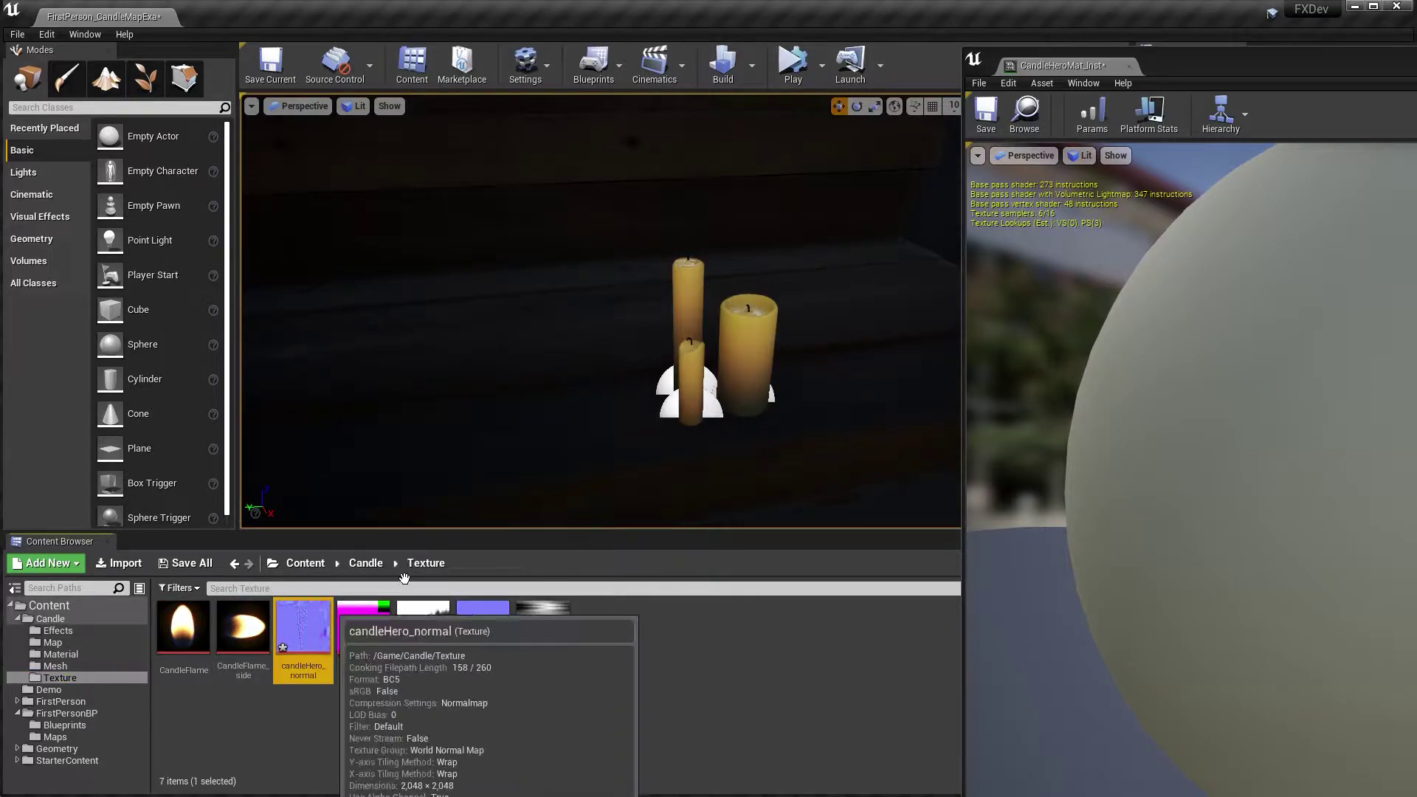
drag(1358, 66, 385, 51)
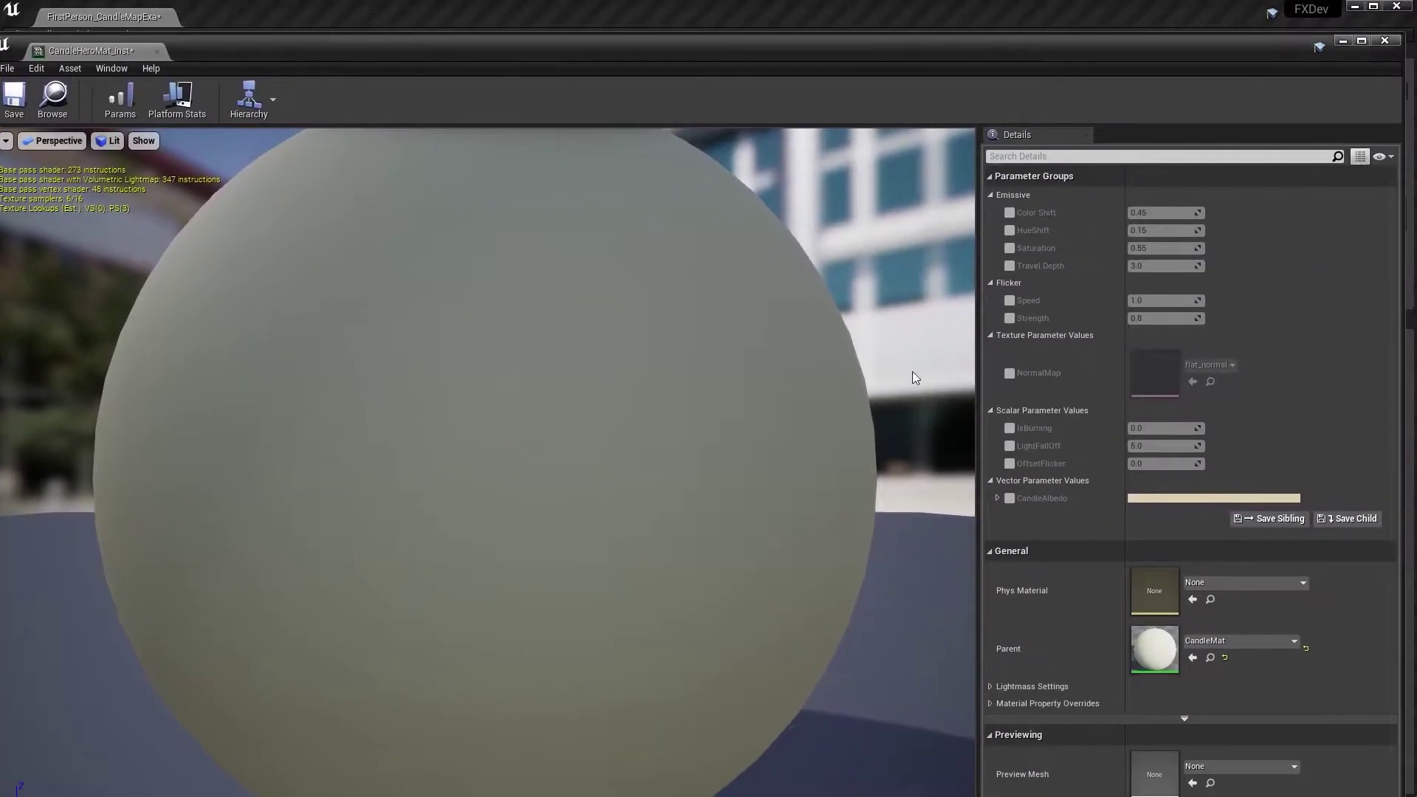
click(1009, 372)
click(1192, 382)
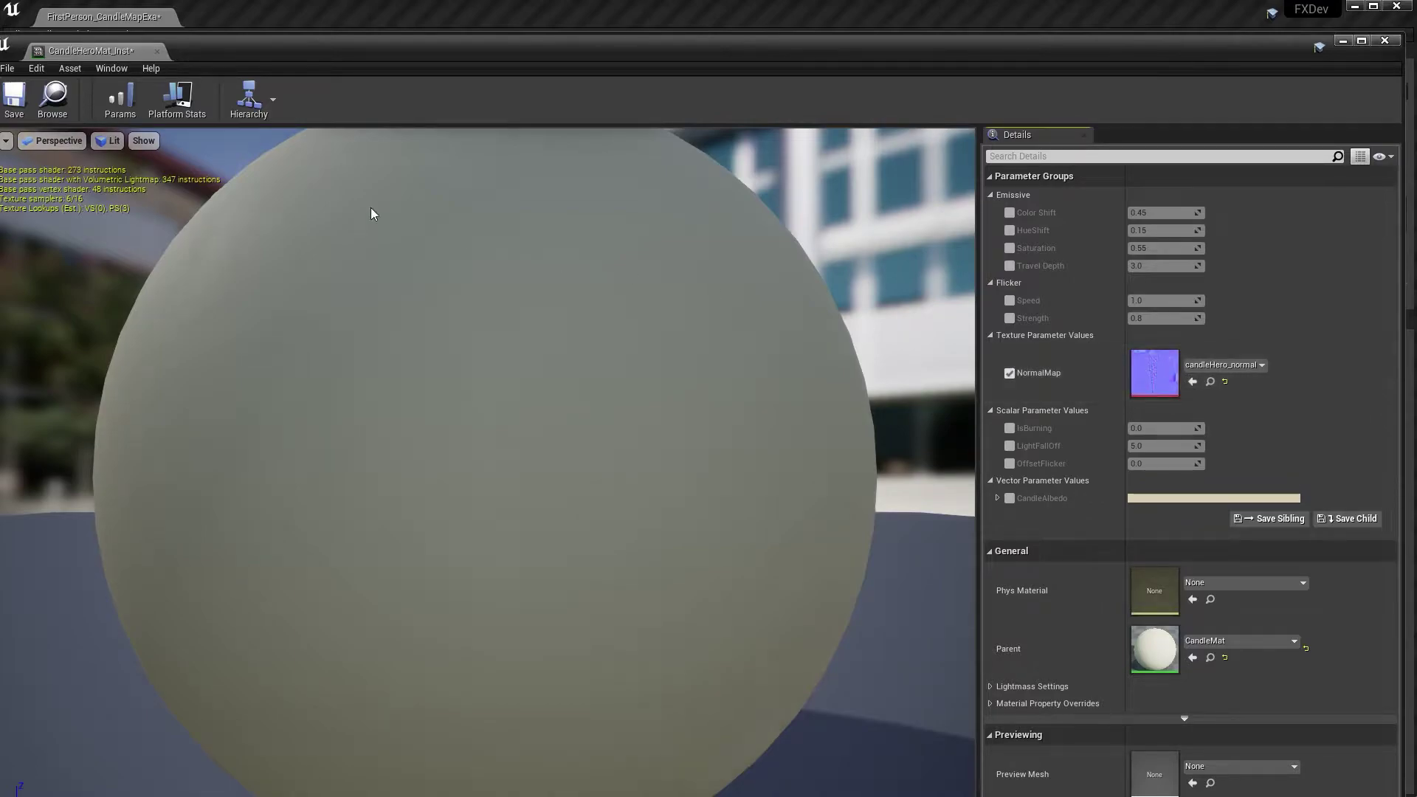
click(13, 97)
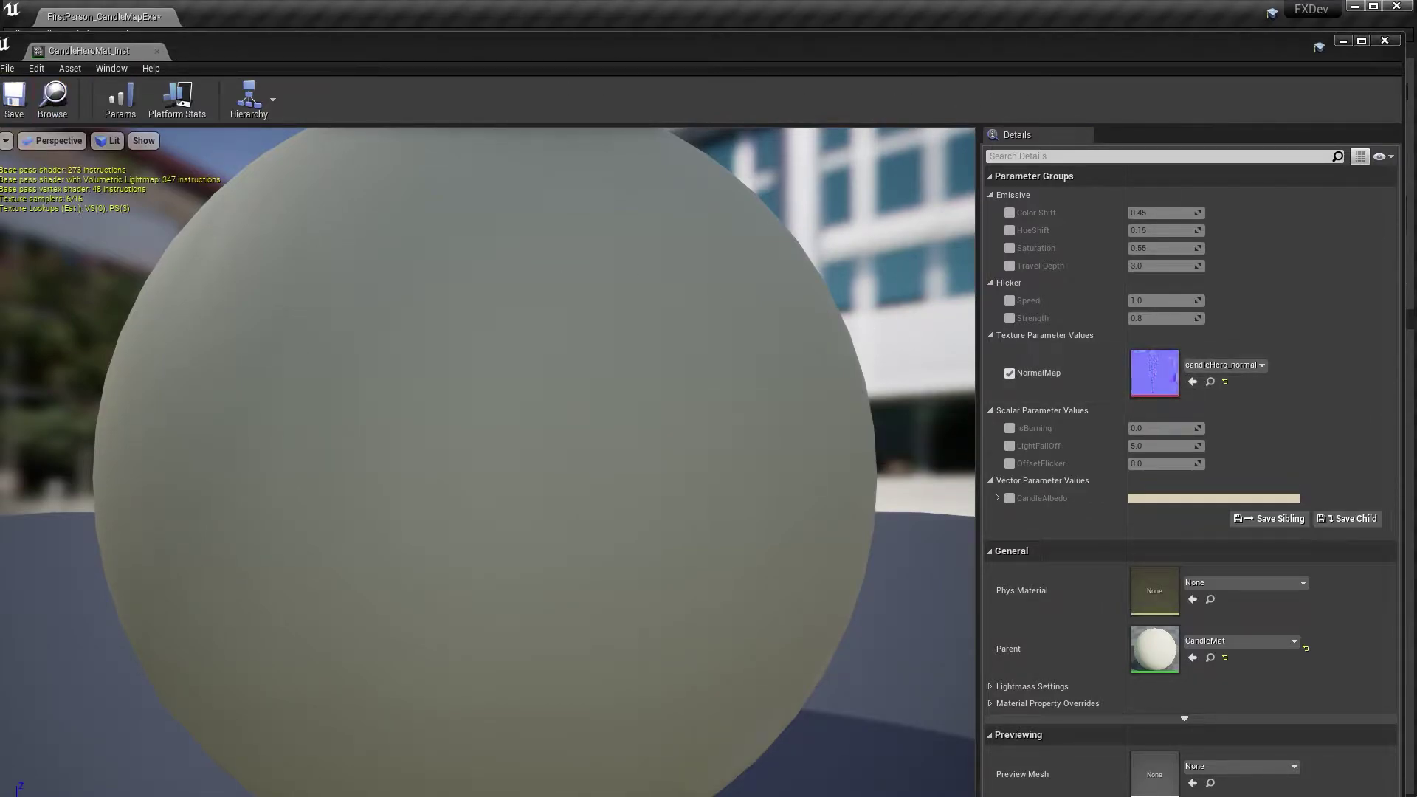
click(1385, 42)
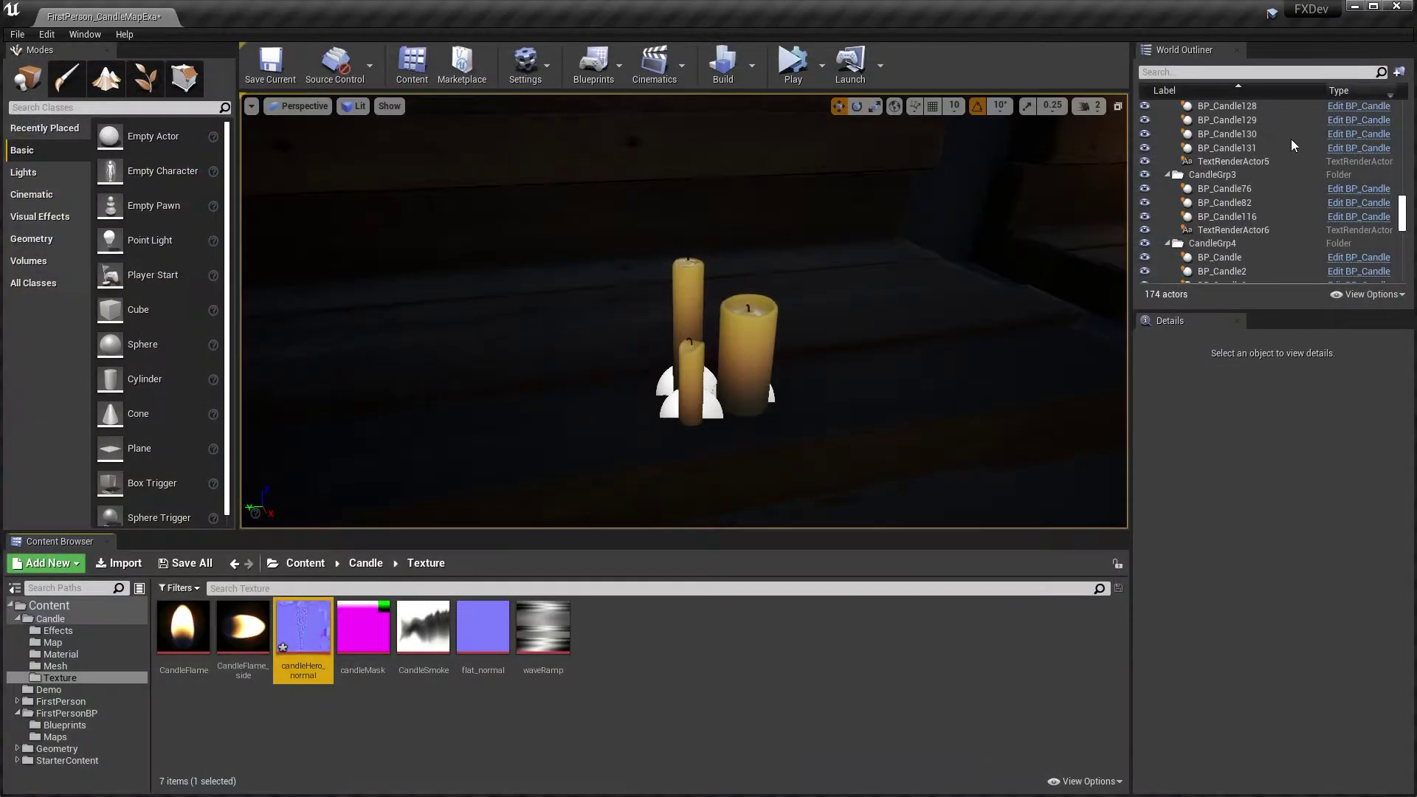
- Assign CandleHeroMat_Inst to the WaxMat material slot of the candleHero static mesh and close the mesh editor
click(59, 654)
click(55, 666)
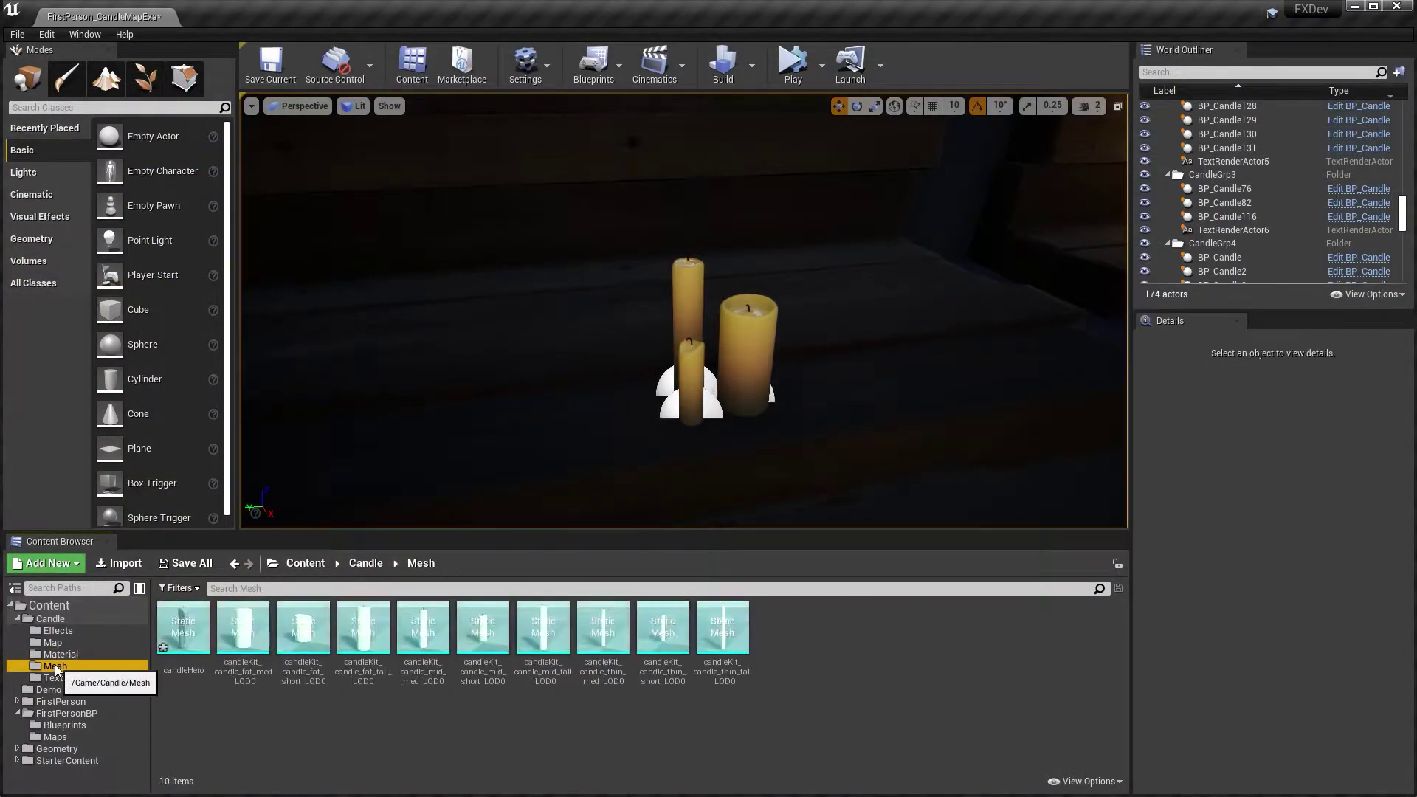
click(70, 654)
click(78, 664)
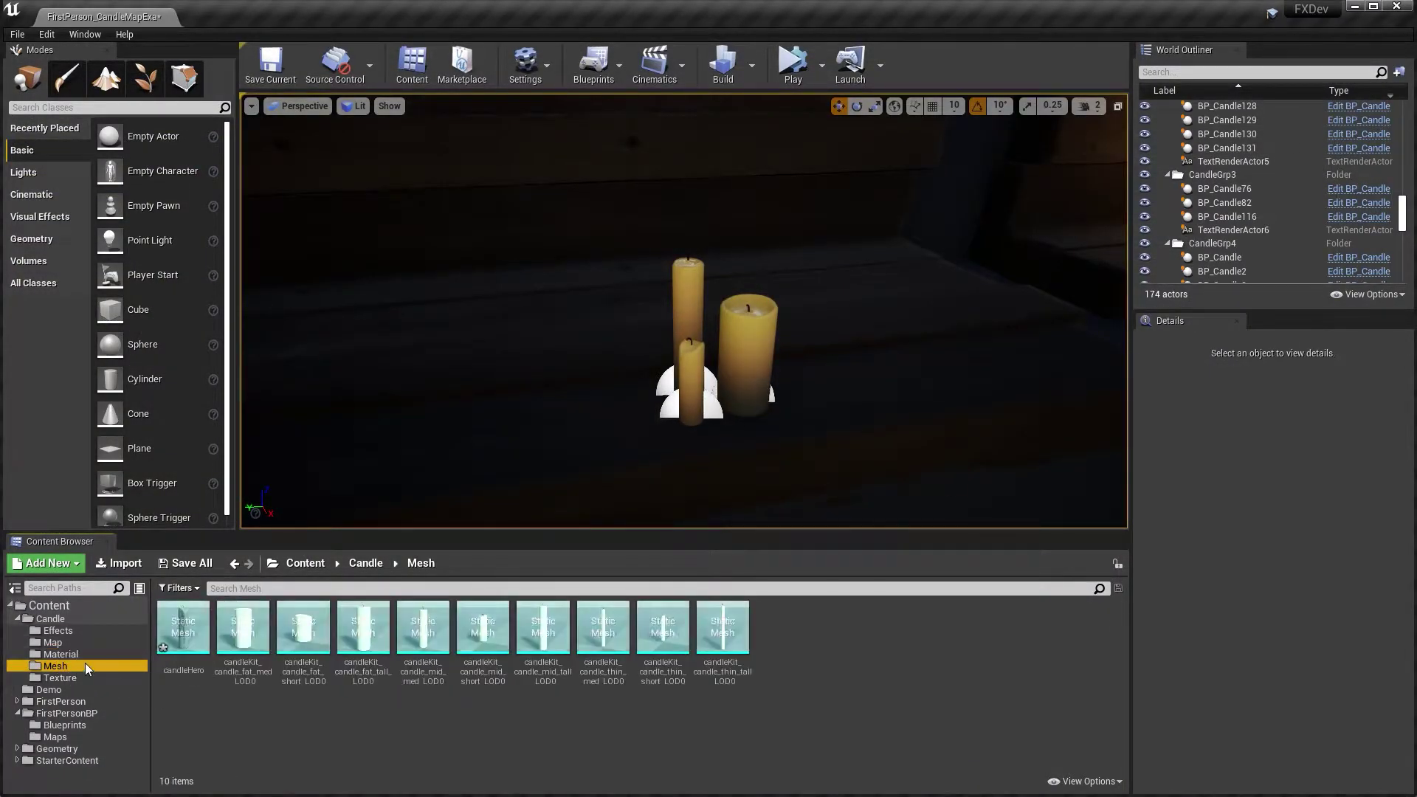
click(187, 629)
double_click(187, 629)
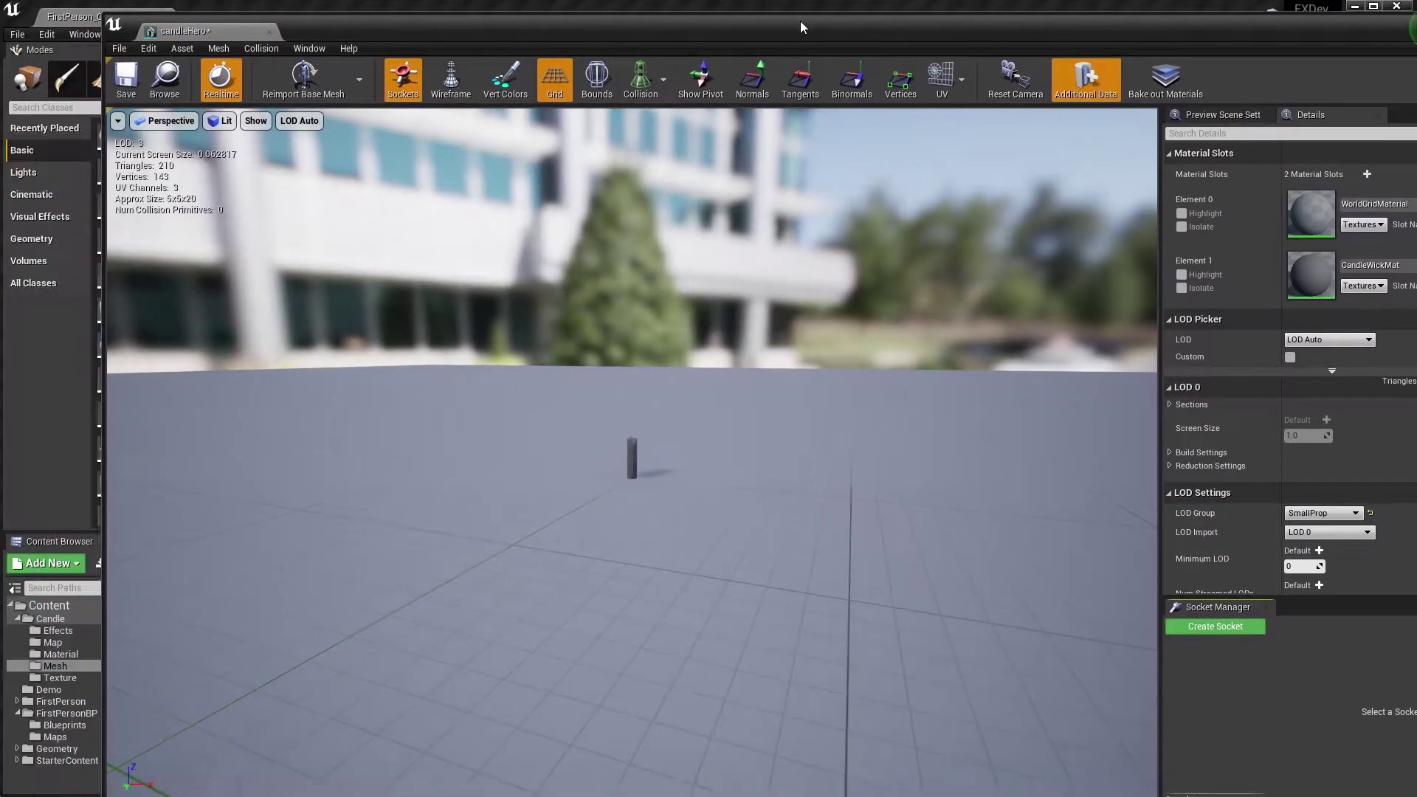
drag(800, 27, 870, 21)
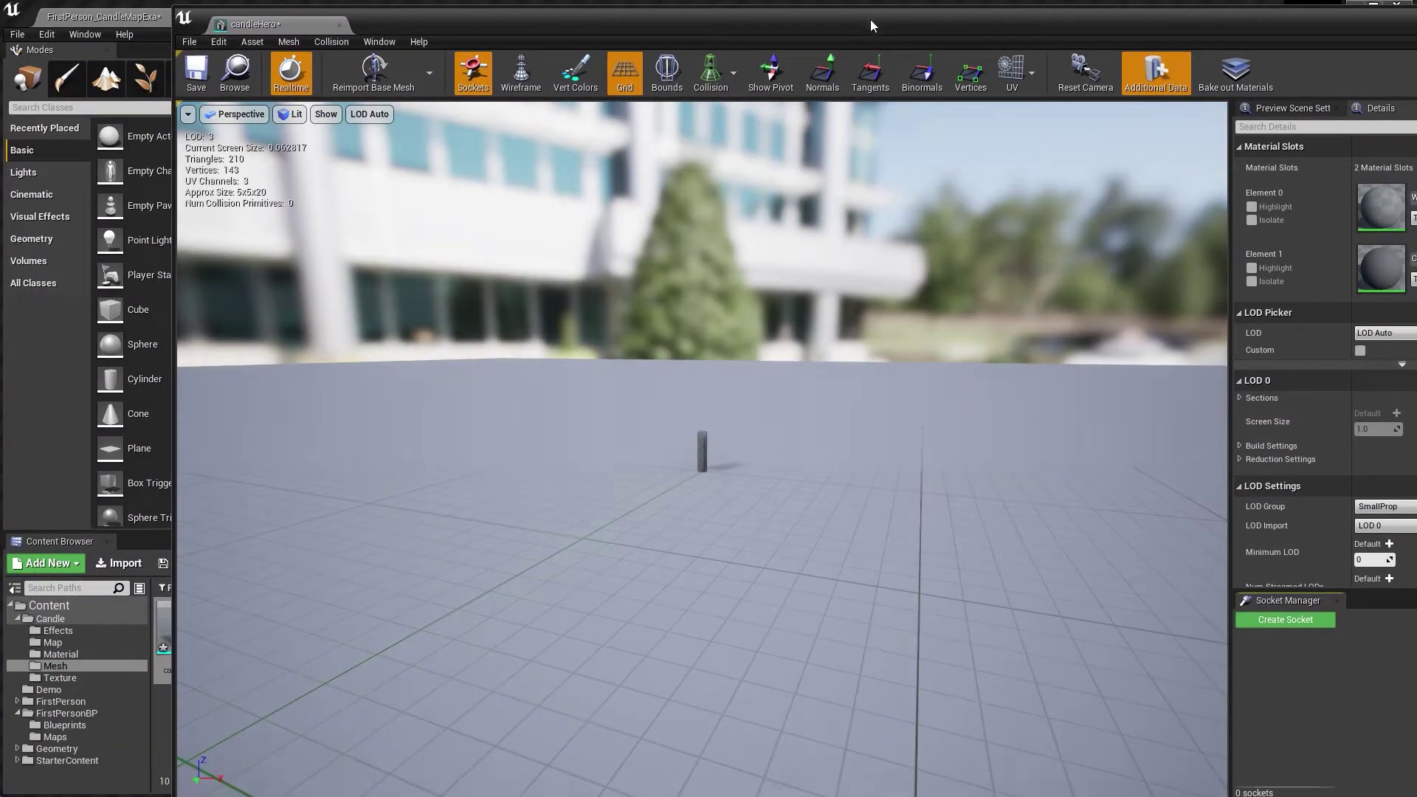
click(72, 655)
drag(598, 41, 392, 45)
click(363, 629)
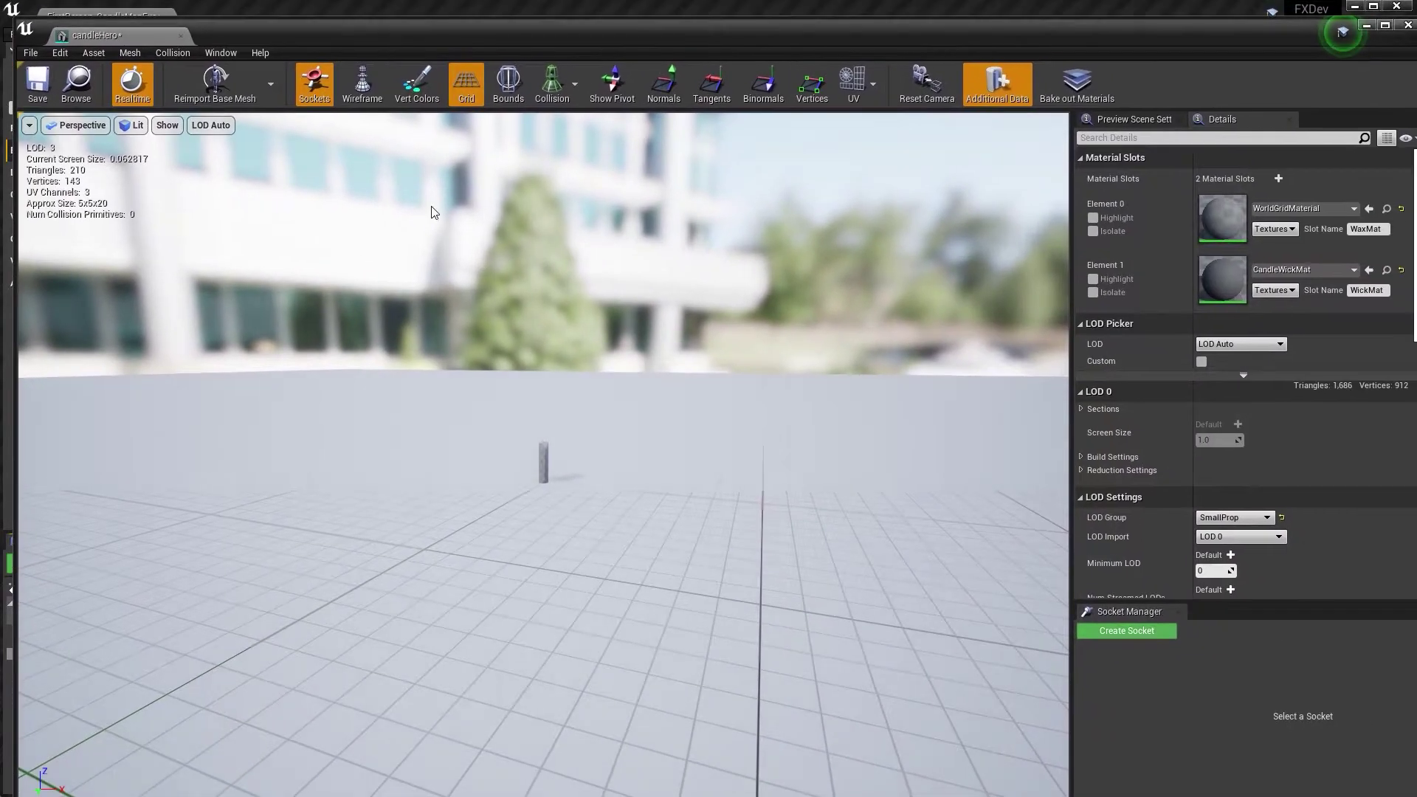
scroll(539, 444, up, 6)
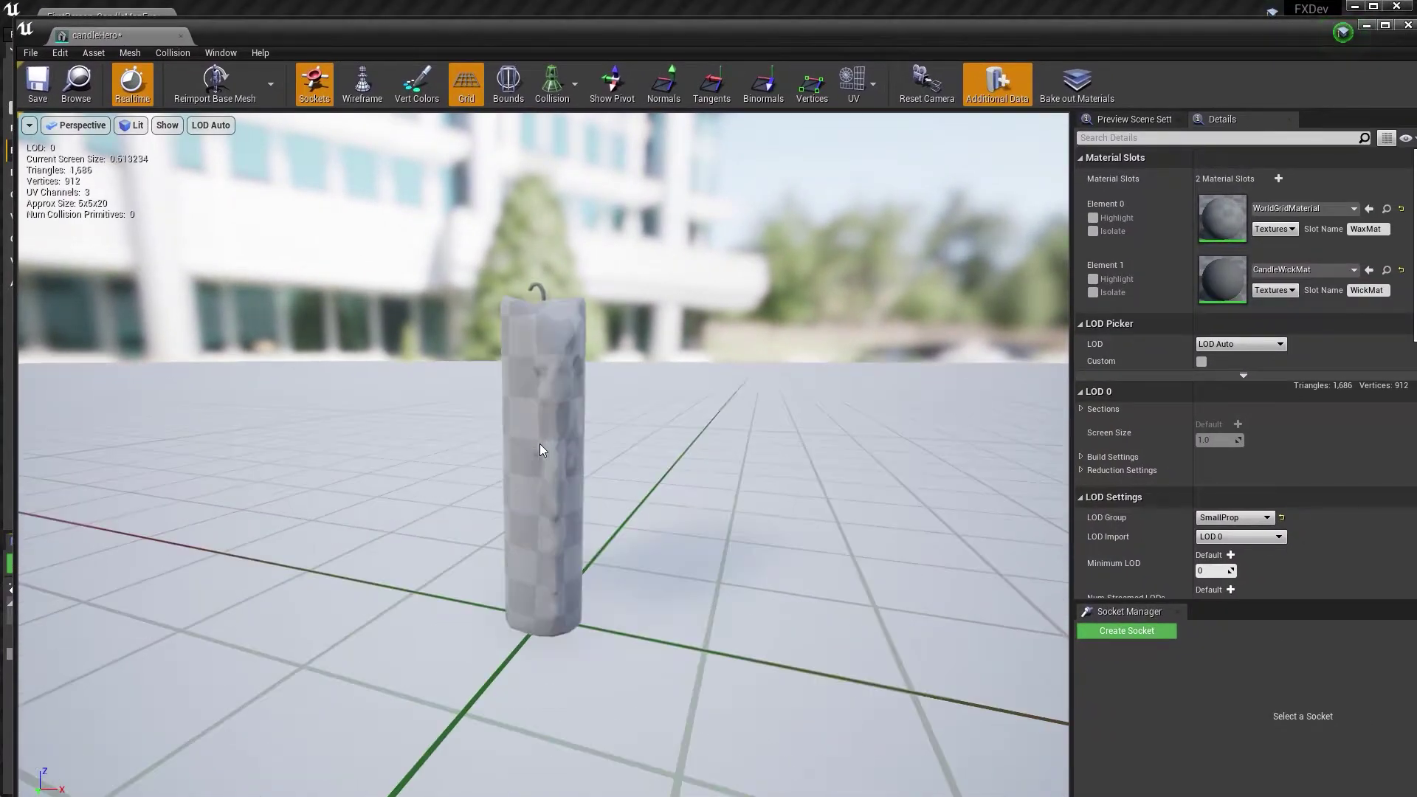
click(1369, 209)
drag(617, 414, 609, 374)
click(1407, 25)
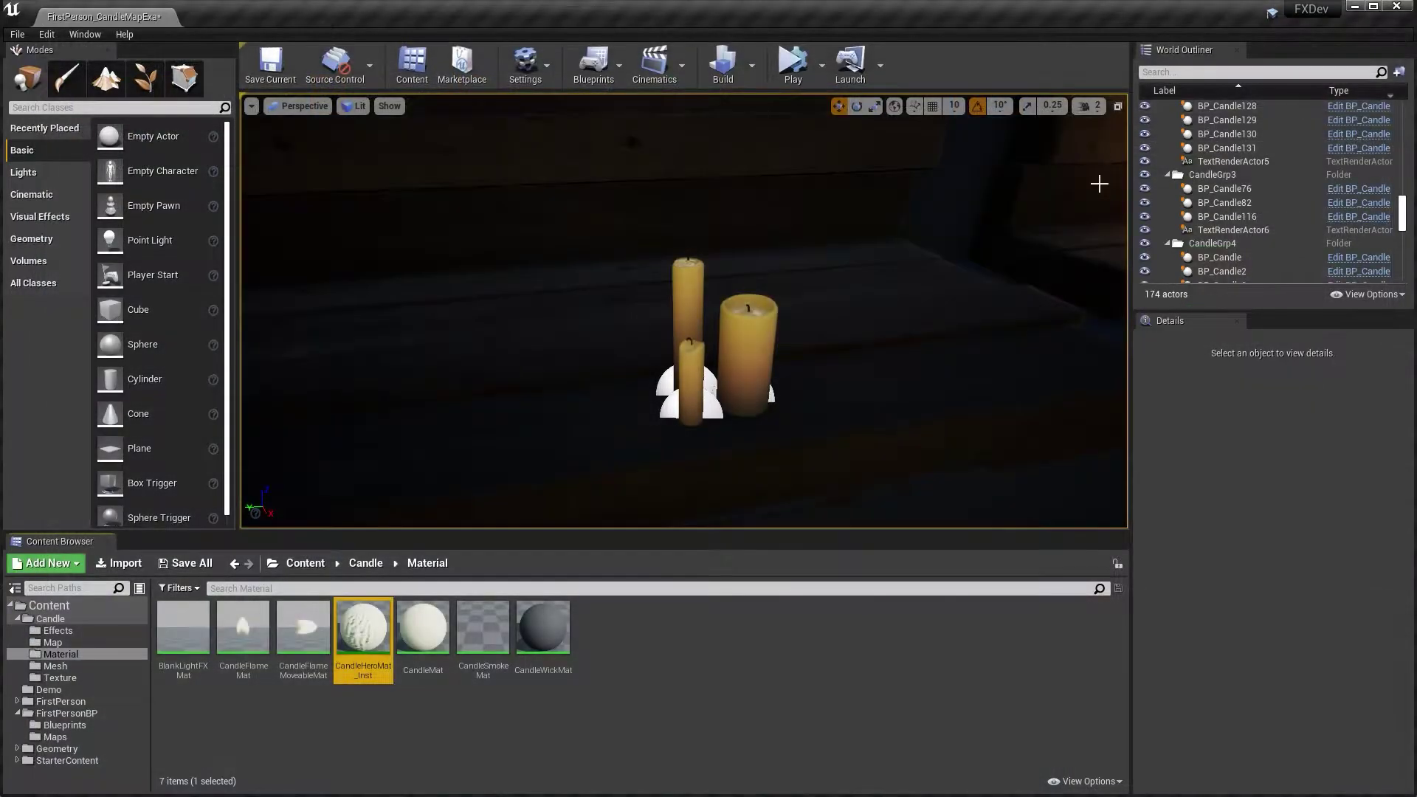
- Save the candleHero static mesh asset in the Candle Mesh folder
click(55, 666)
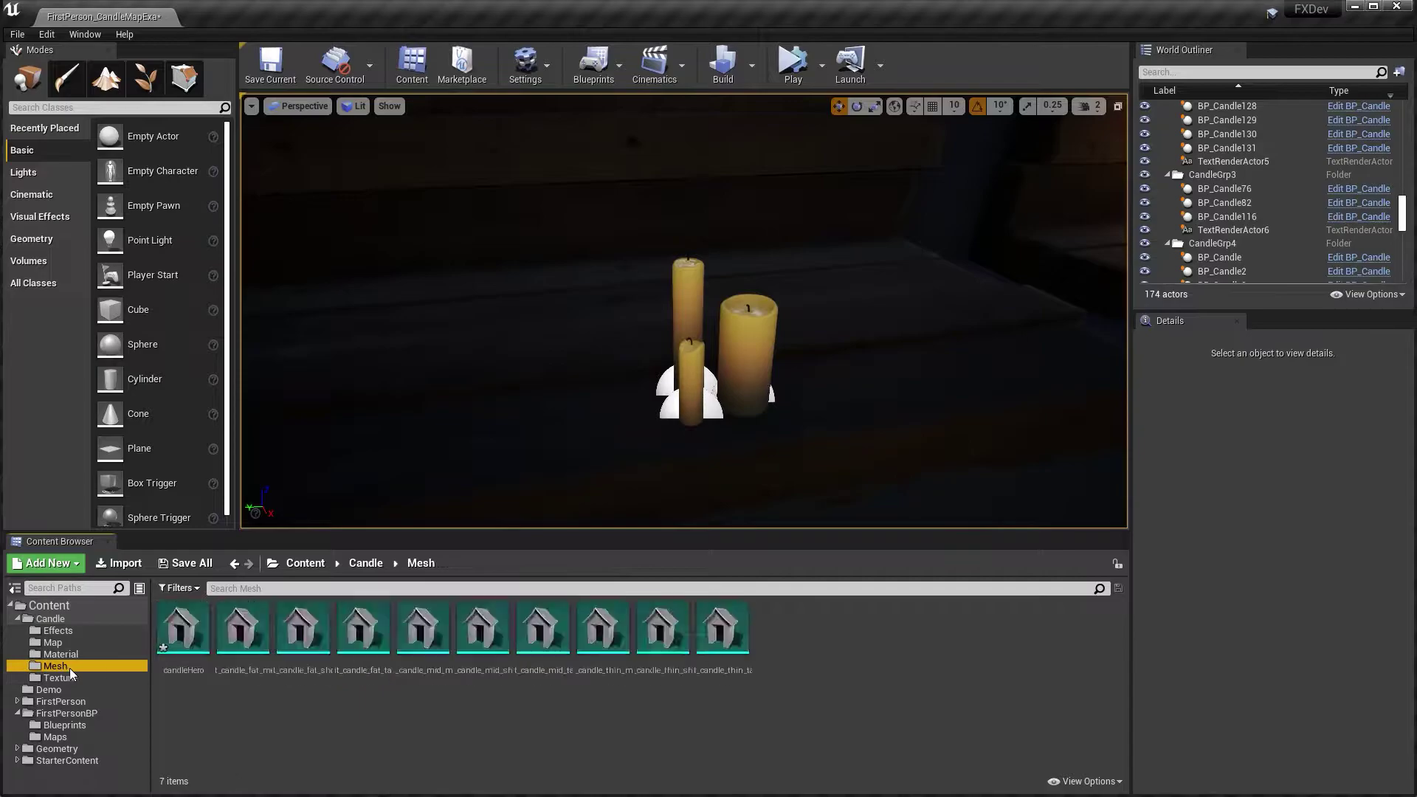
right_click(183, 635)
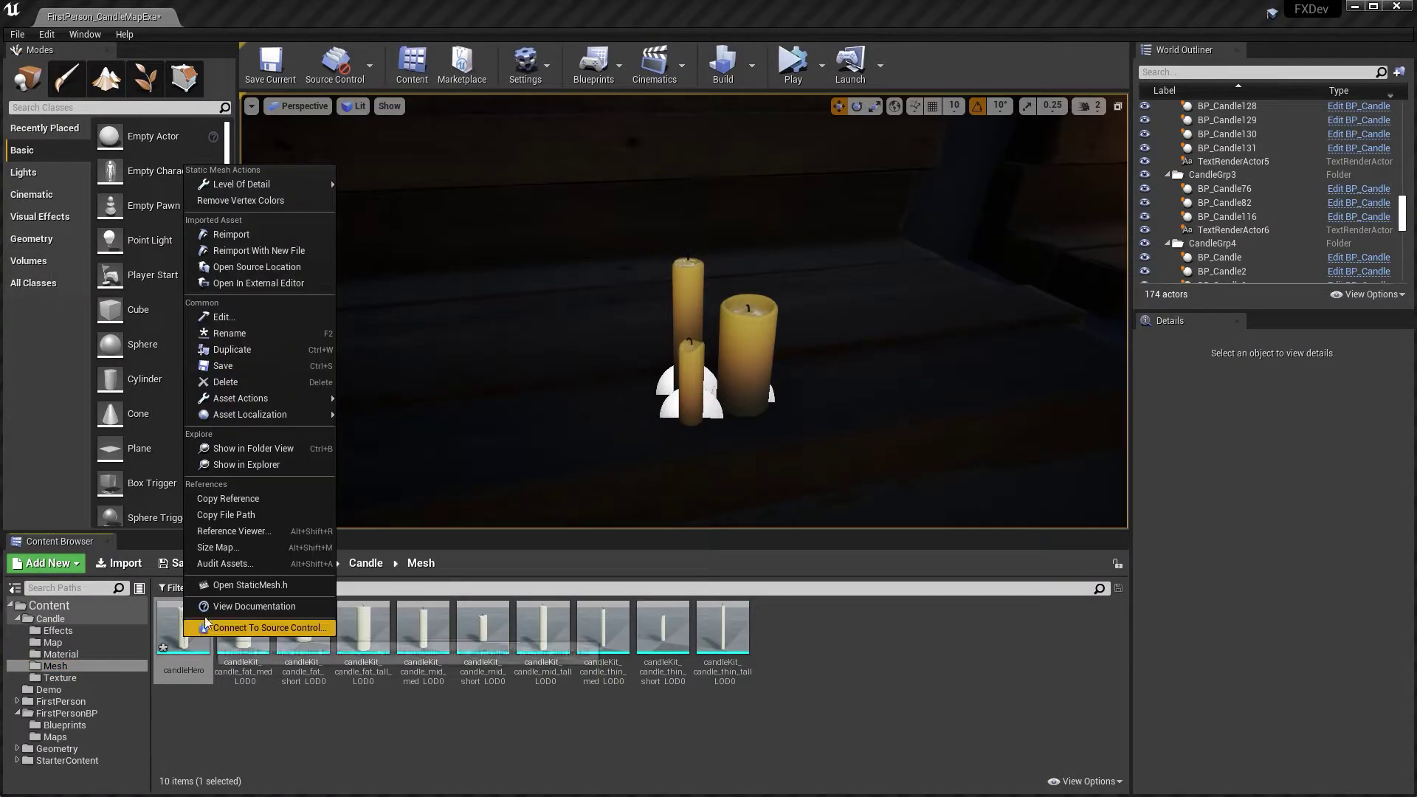
click(223, 367)
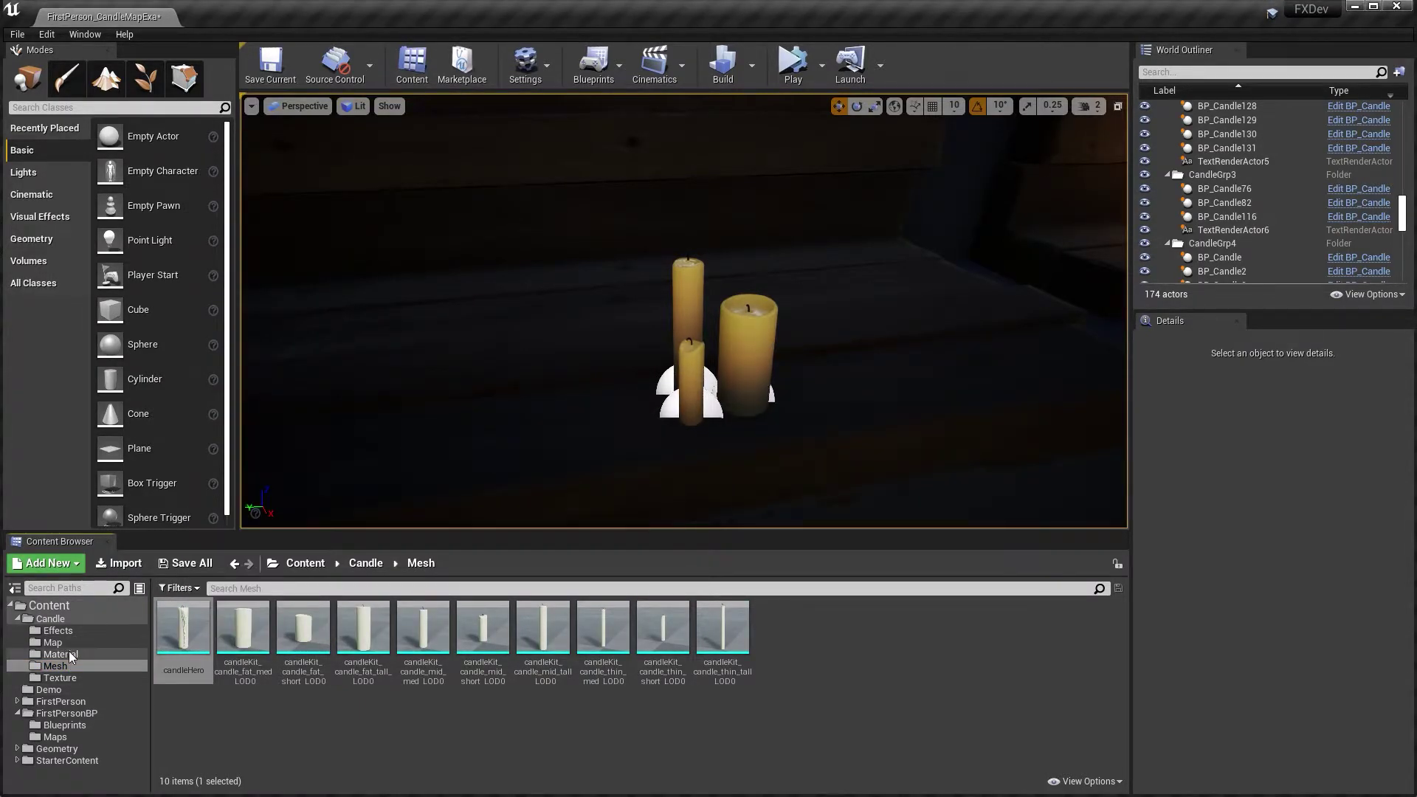
- Add an enumerator named Hero1 to the E_CandleMeshes enumeration in the Candle folder, then save and close it
click(50, 618)
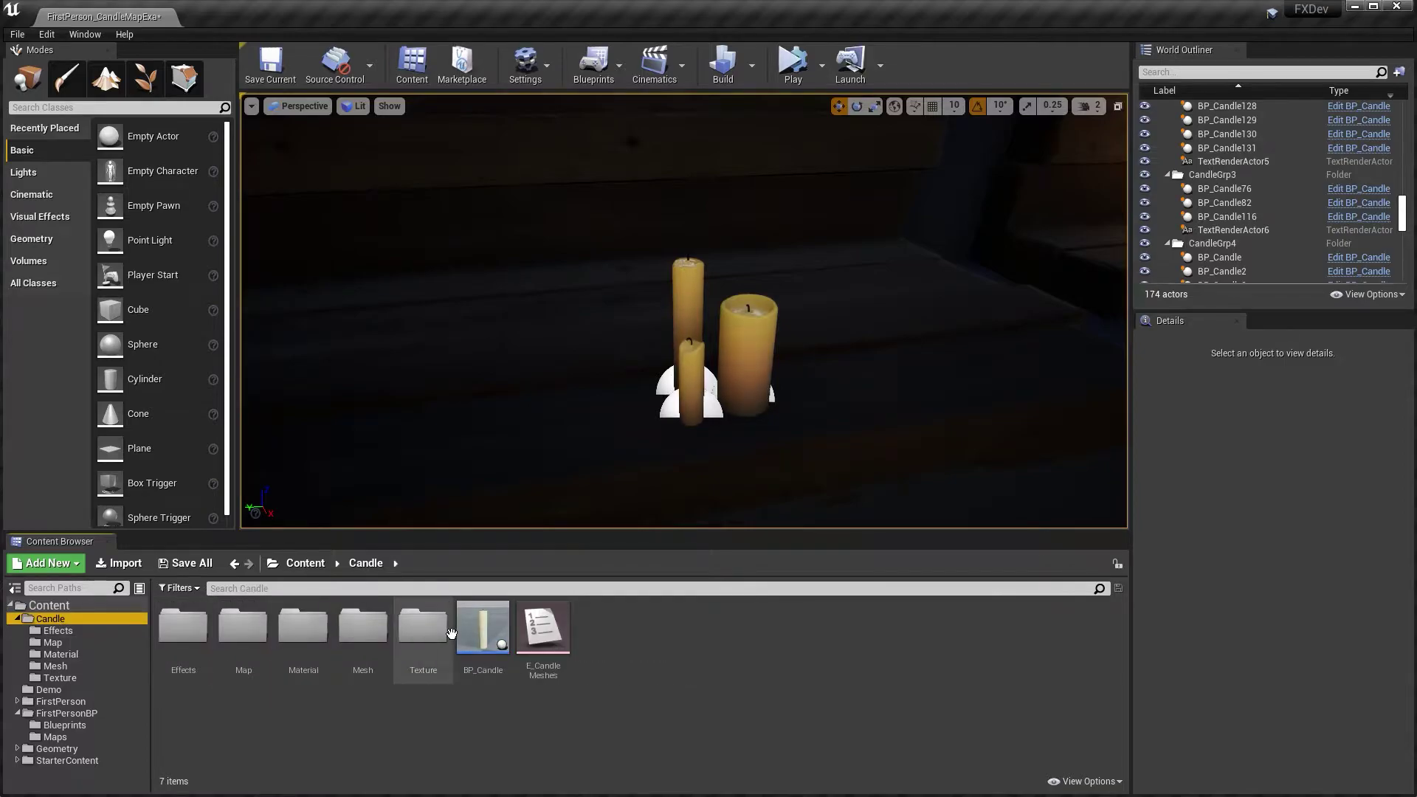
double_click(546, 629)
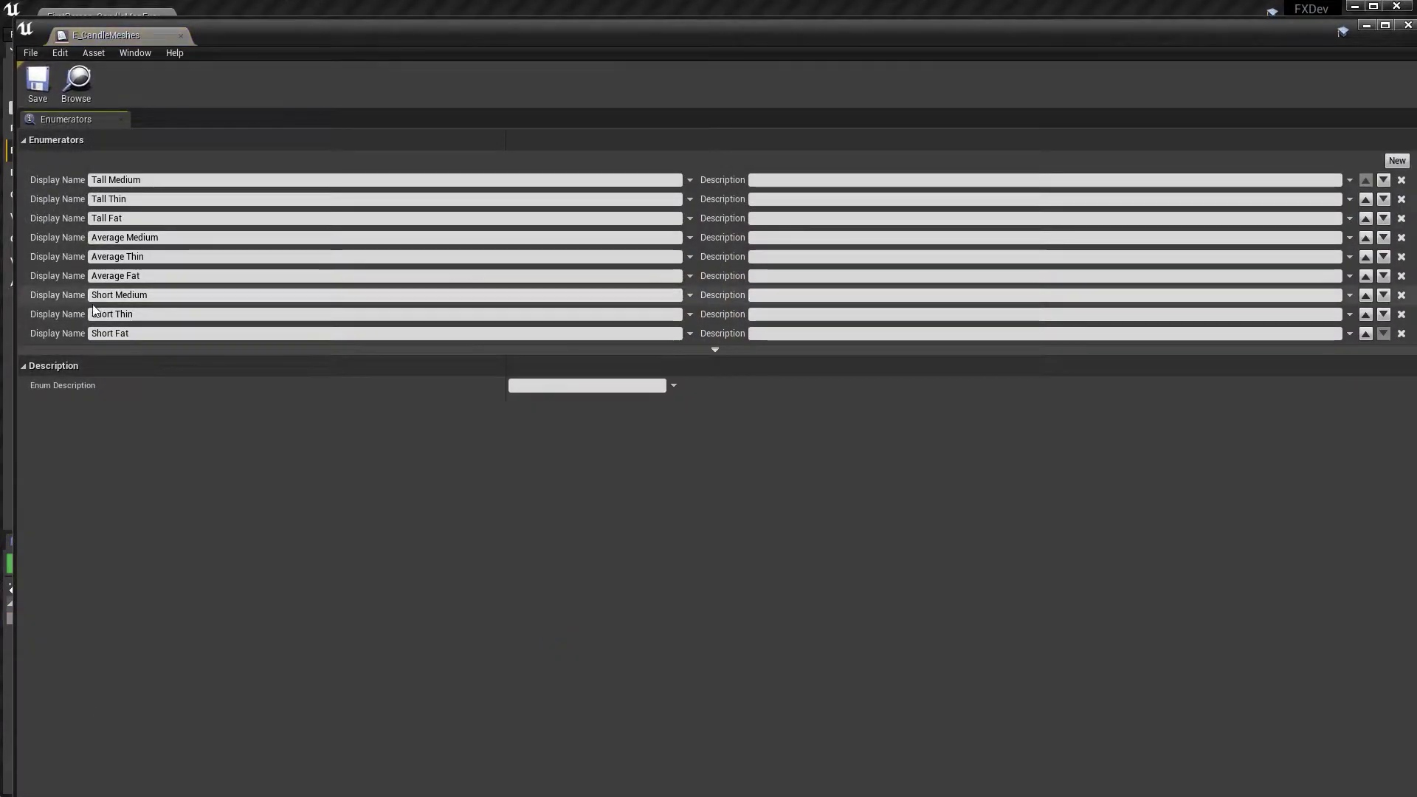
click(38, 82)
click(1398, 161)
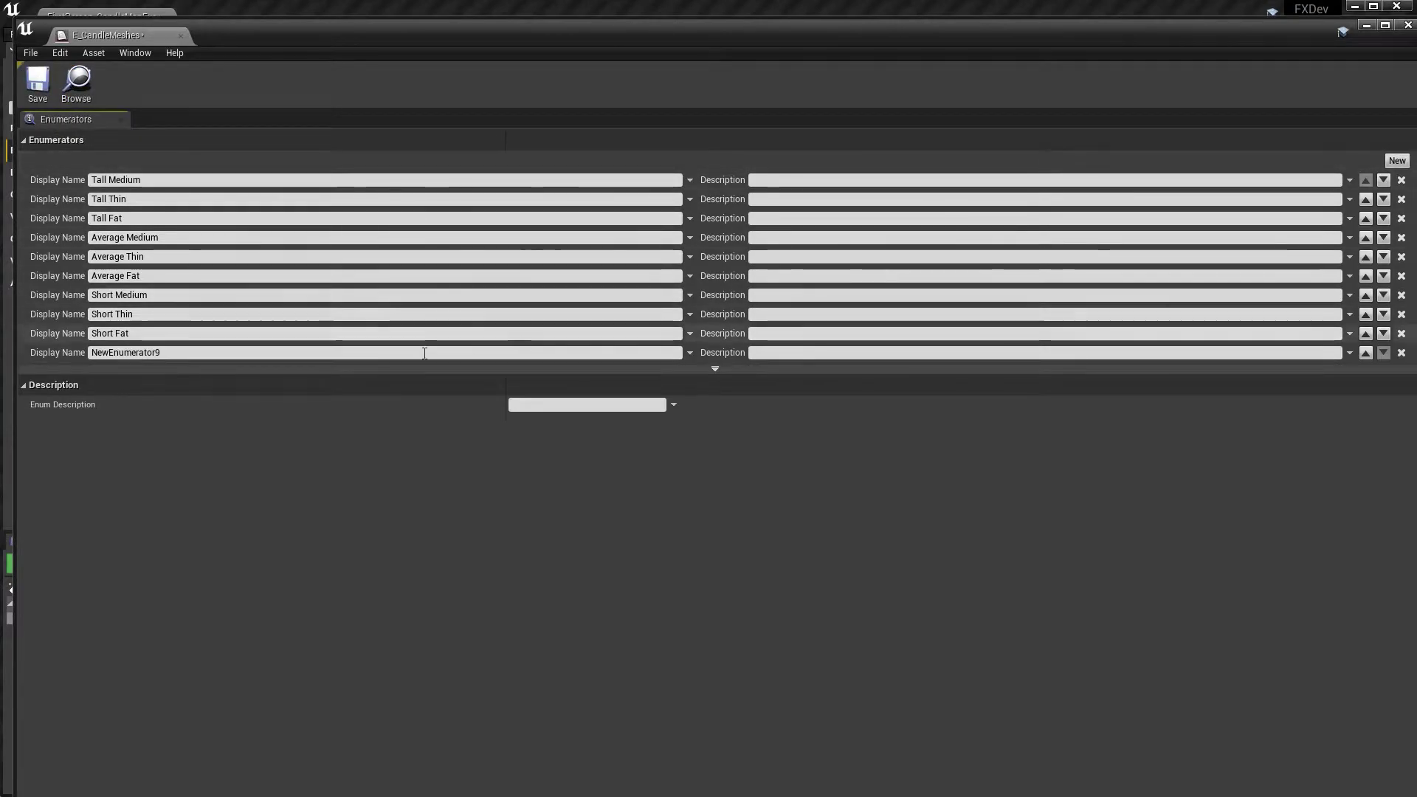
drag(157, 351, 75, 348)
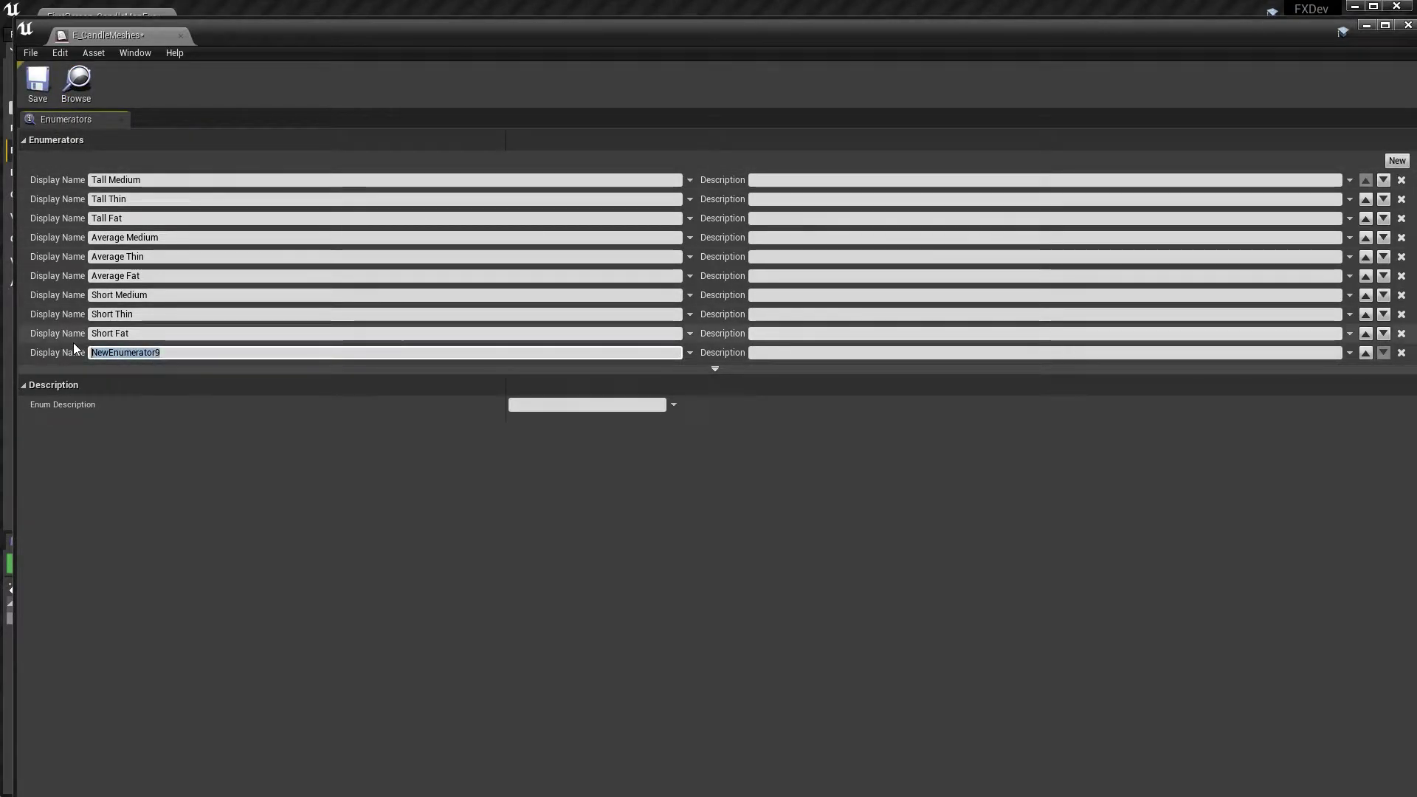
text(Her)
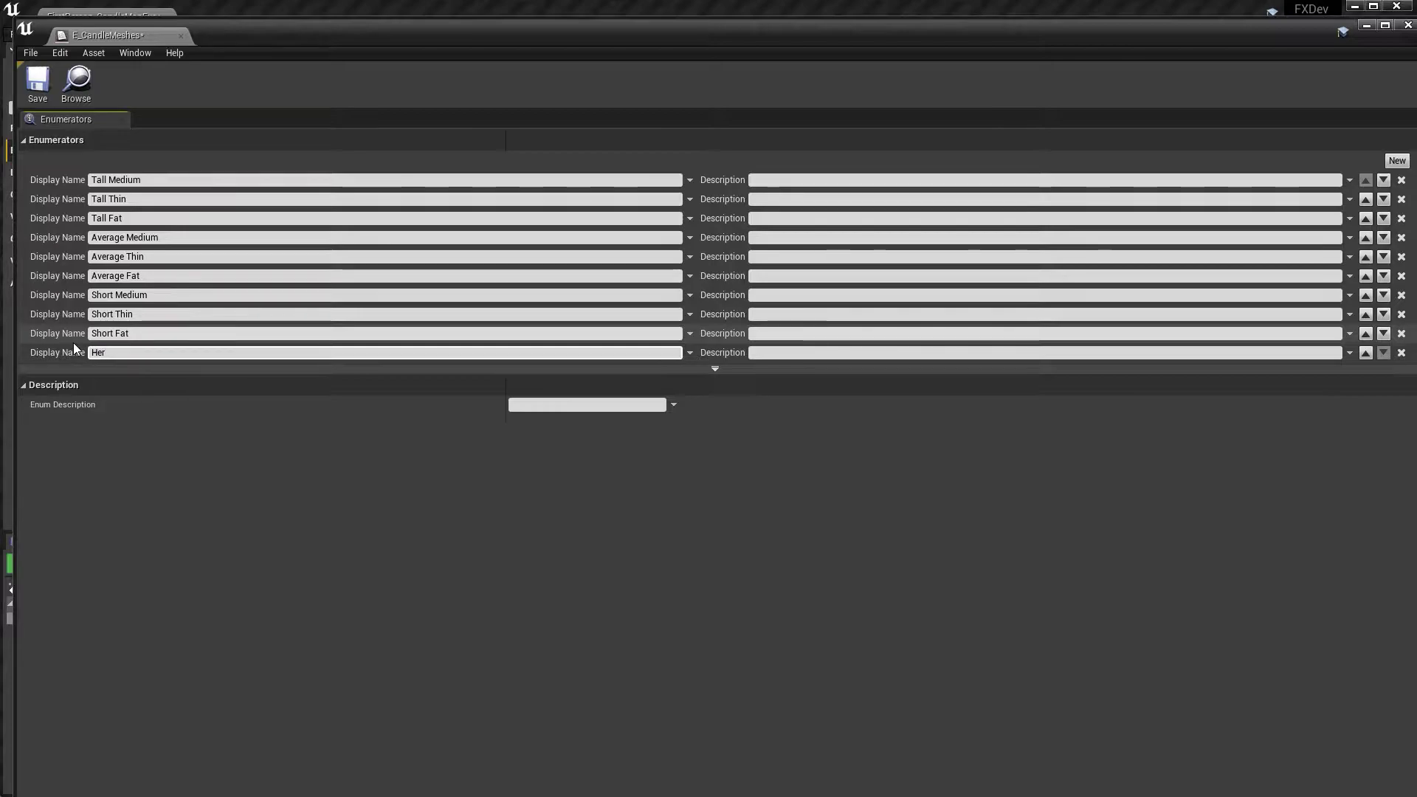
text(o1)
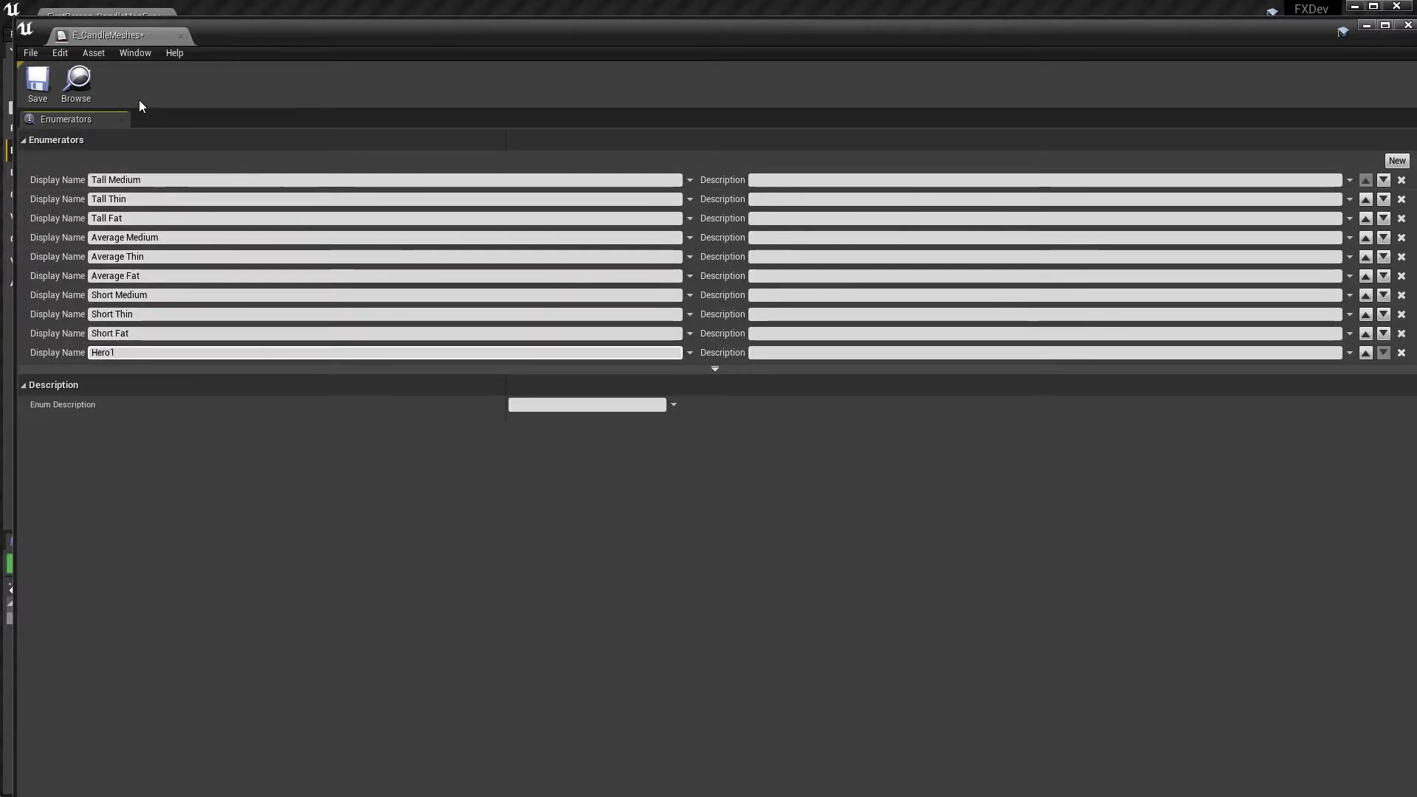
click(62, 78)
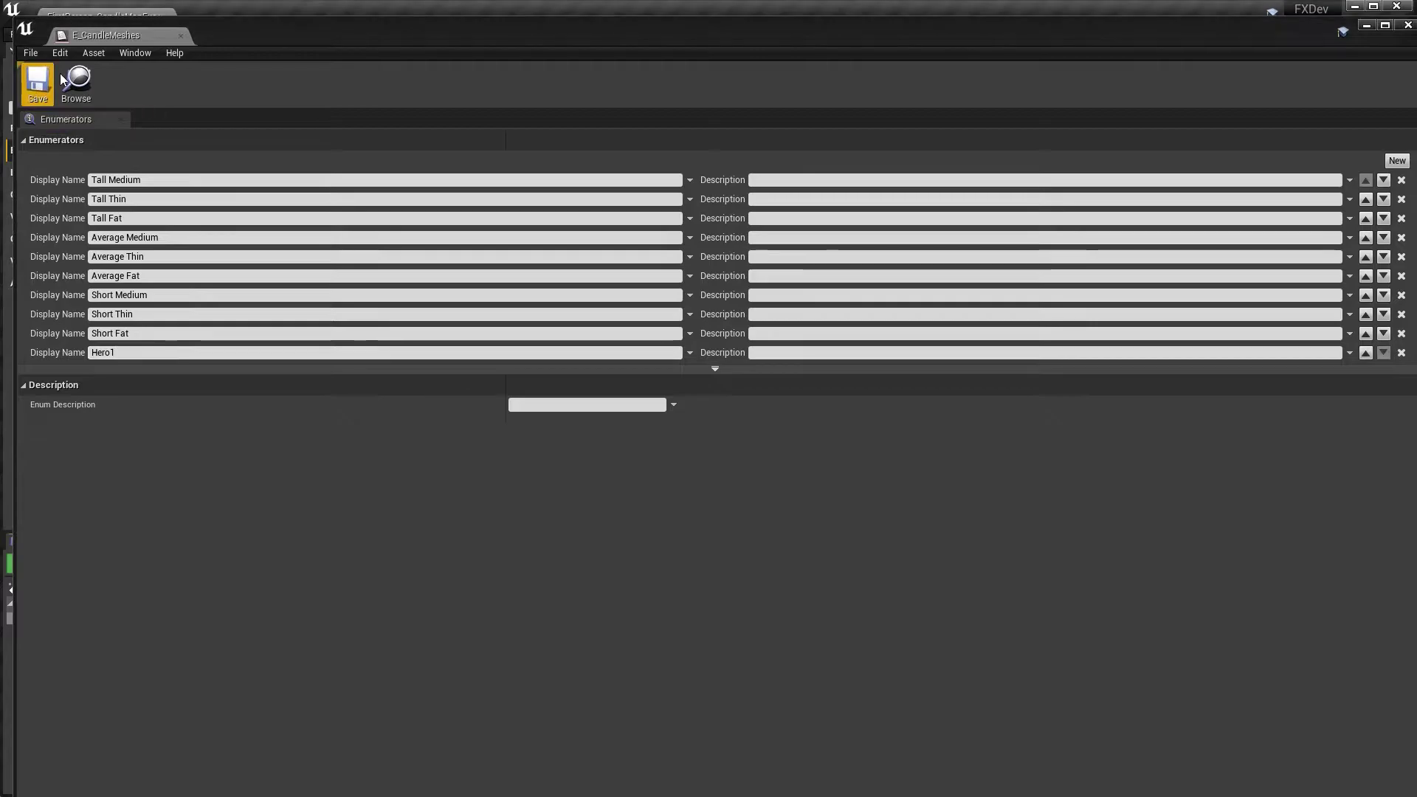
click(1407, 27)
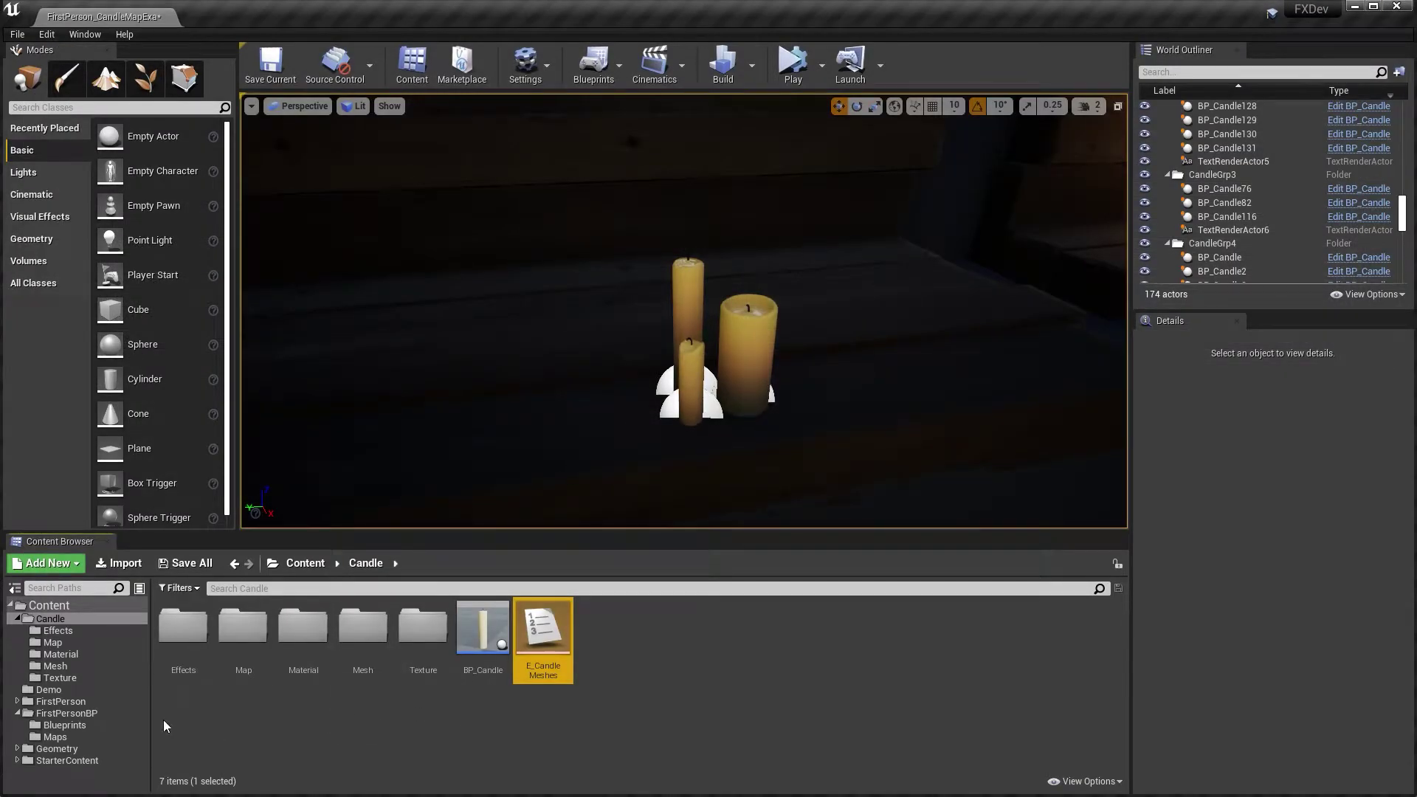
- Open the BP_Candle Blueprint and show the default values of the Construction Script's CandleMeshes local variable
click(479, 635)
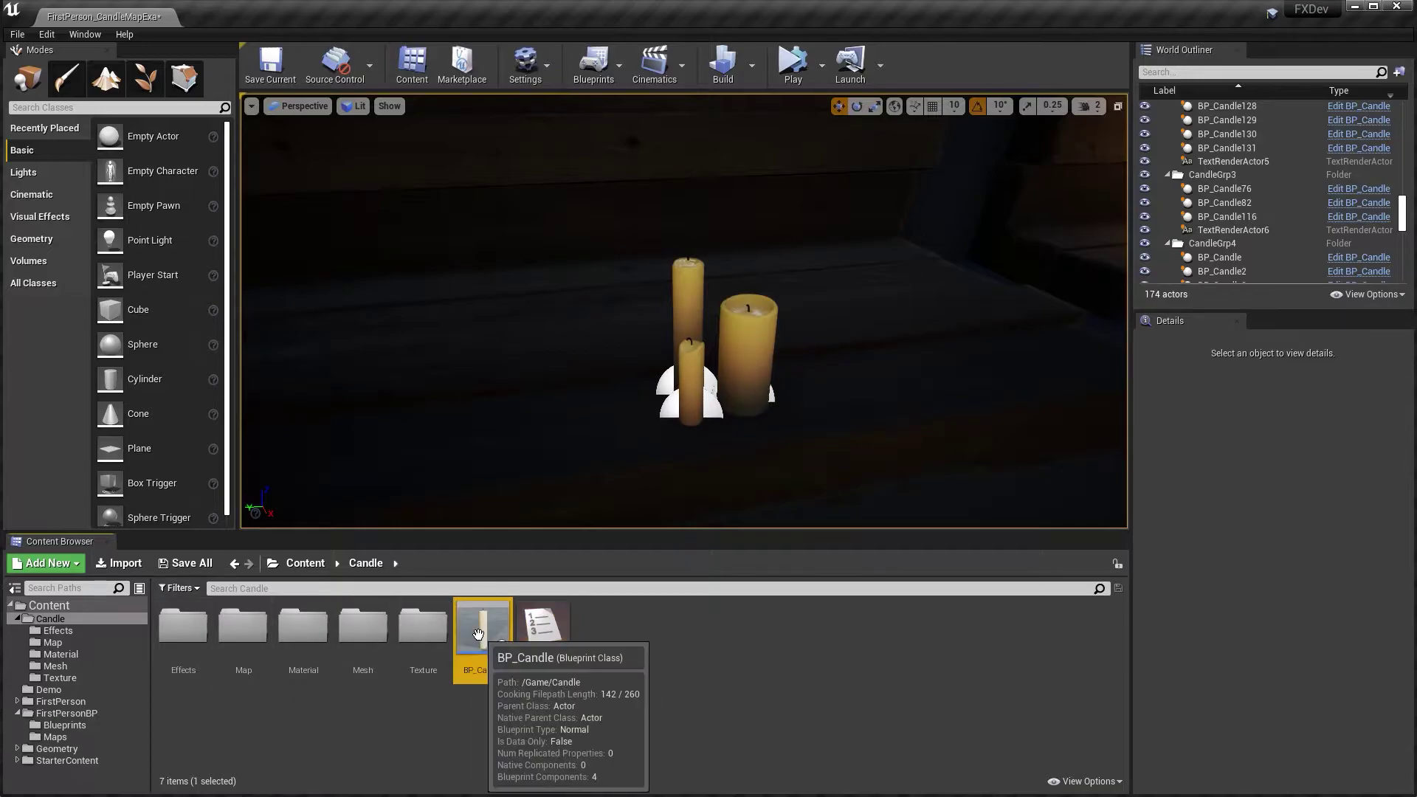
double_click(478, 635)
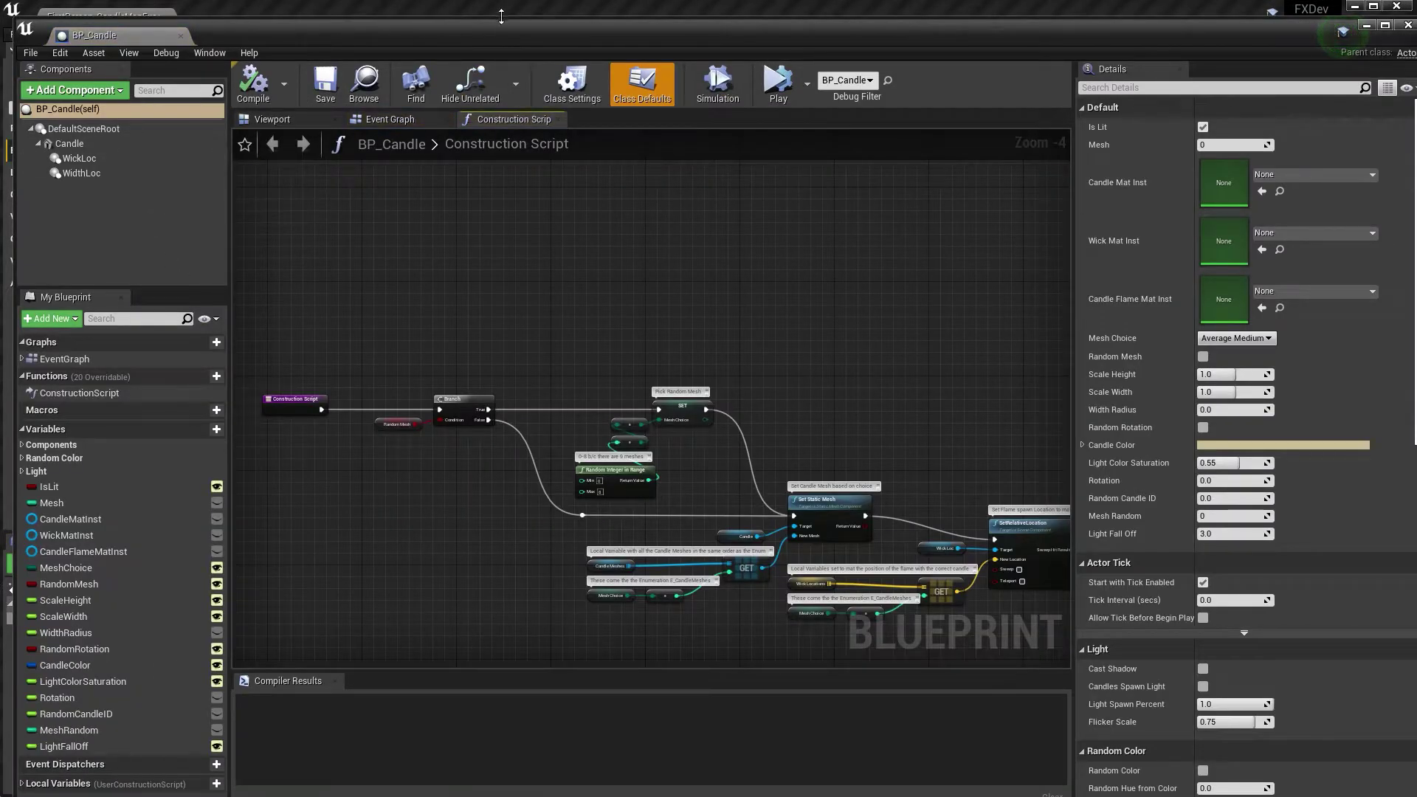
drag(504, 25, 493, 7)
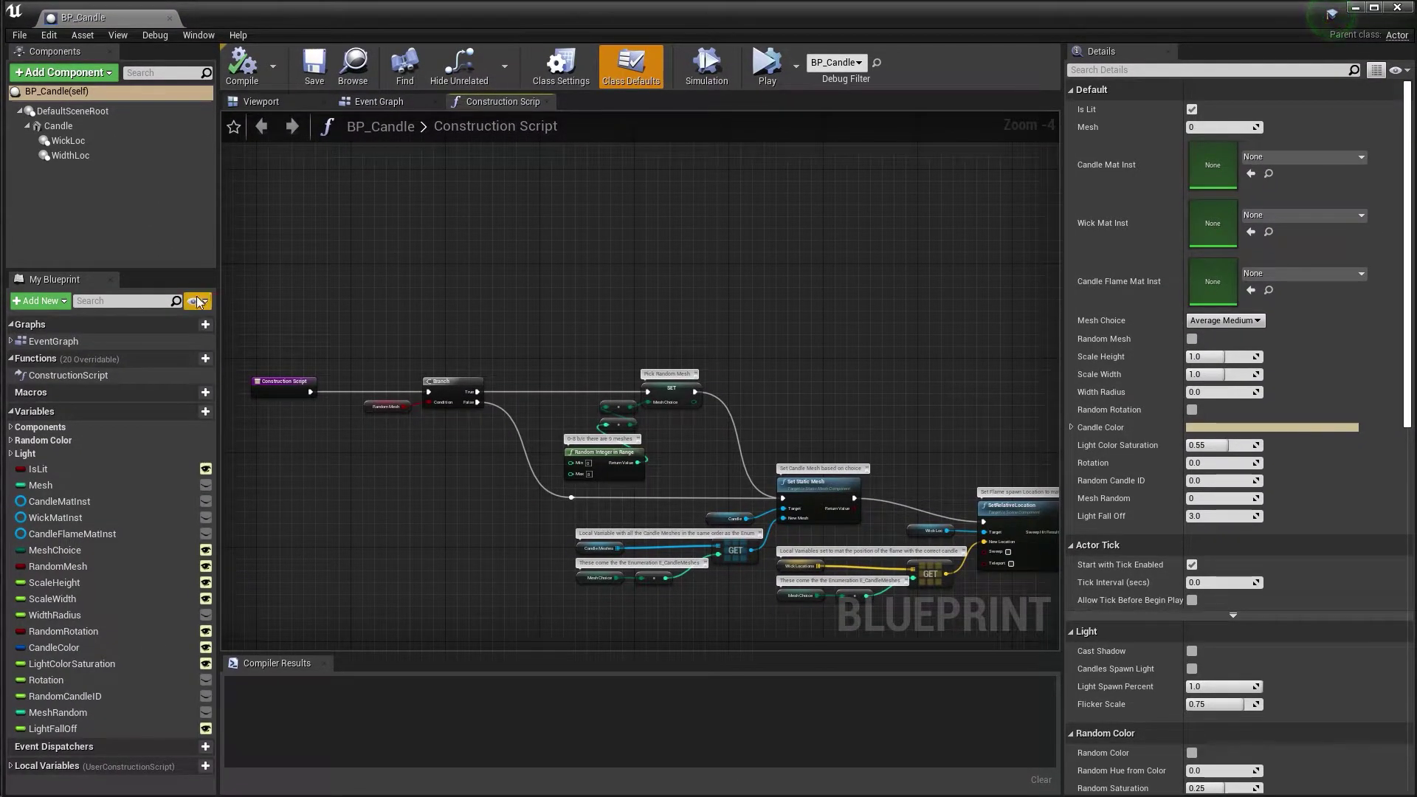
click(360, 104)
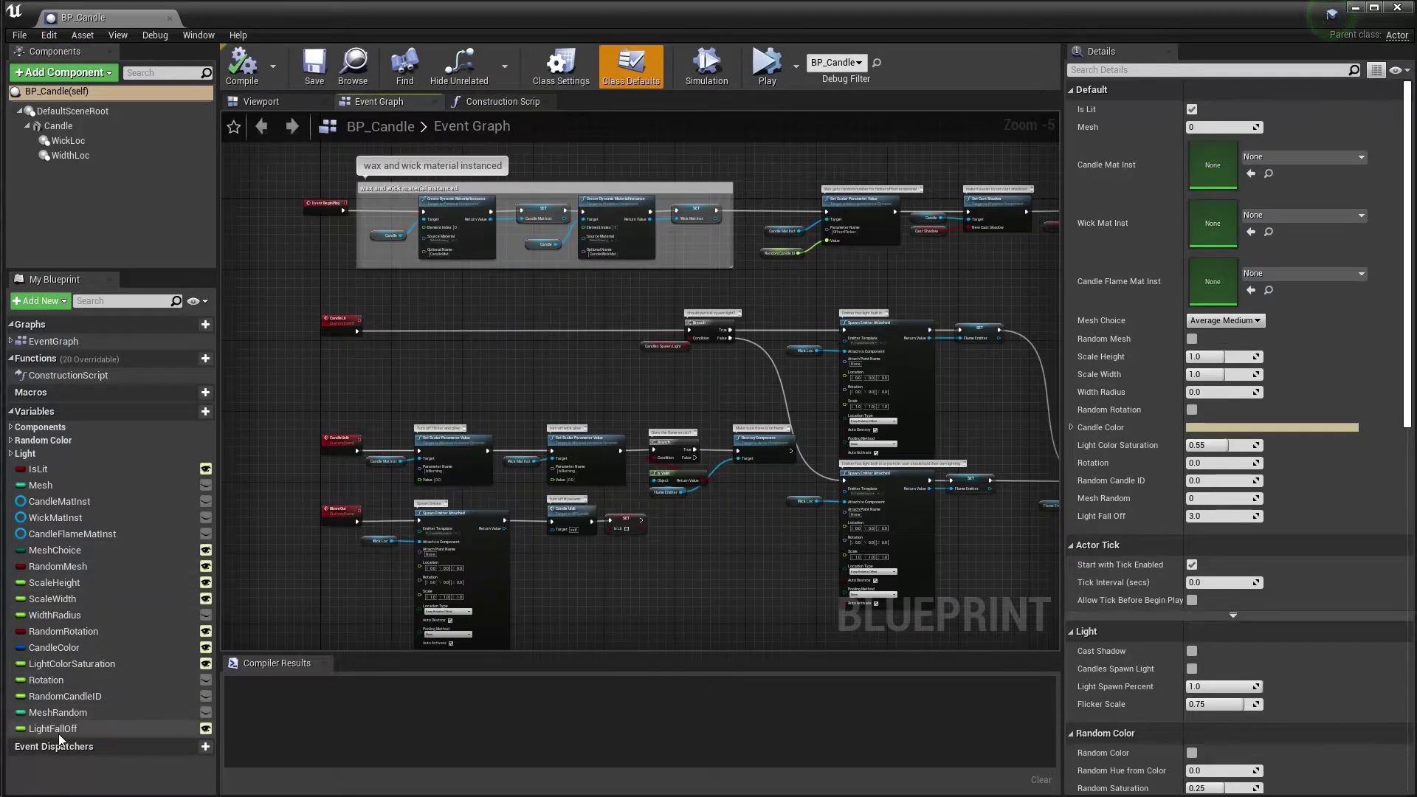
click(502, 101)
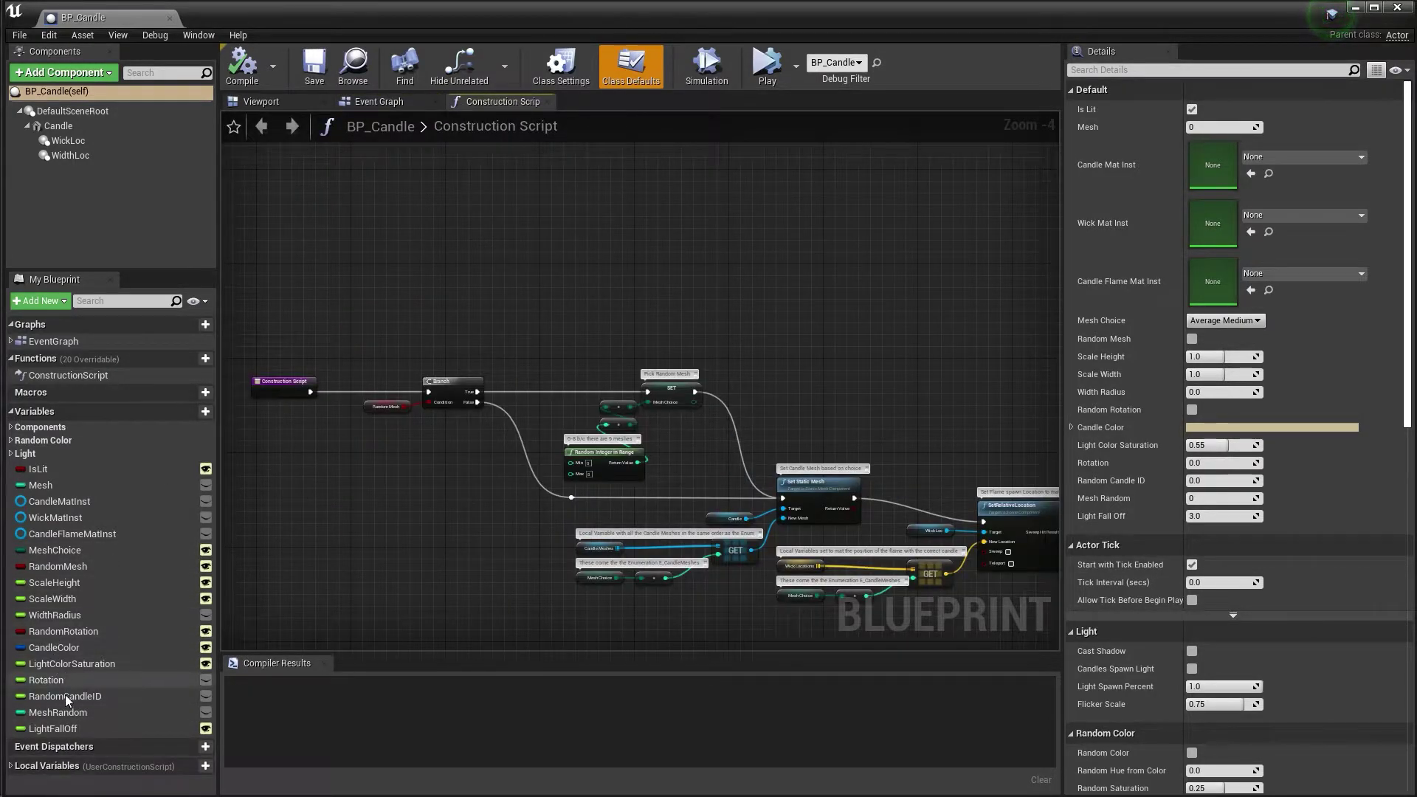
click(12, 766)
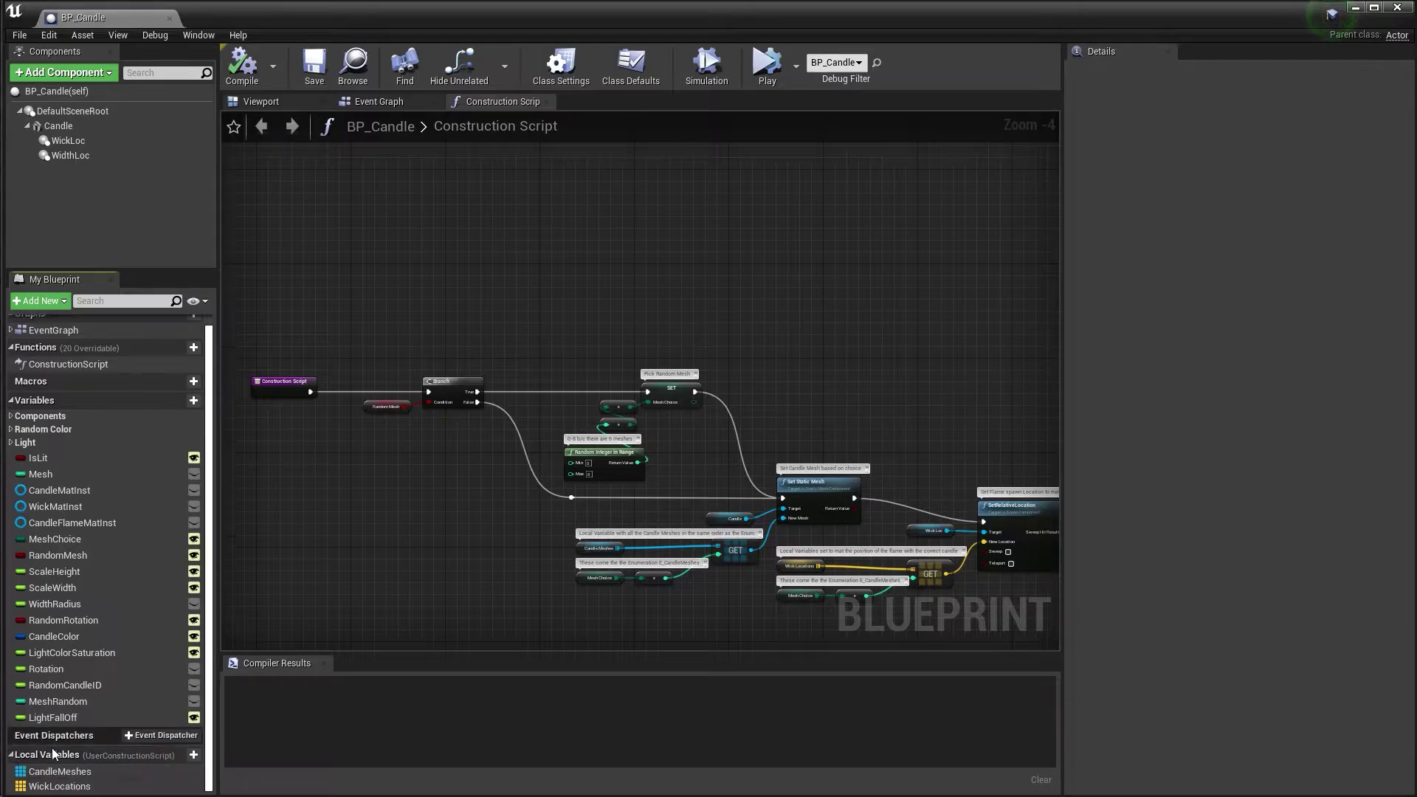
click(59, 772)
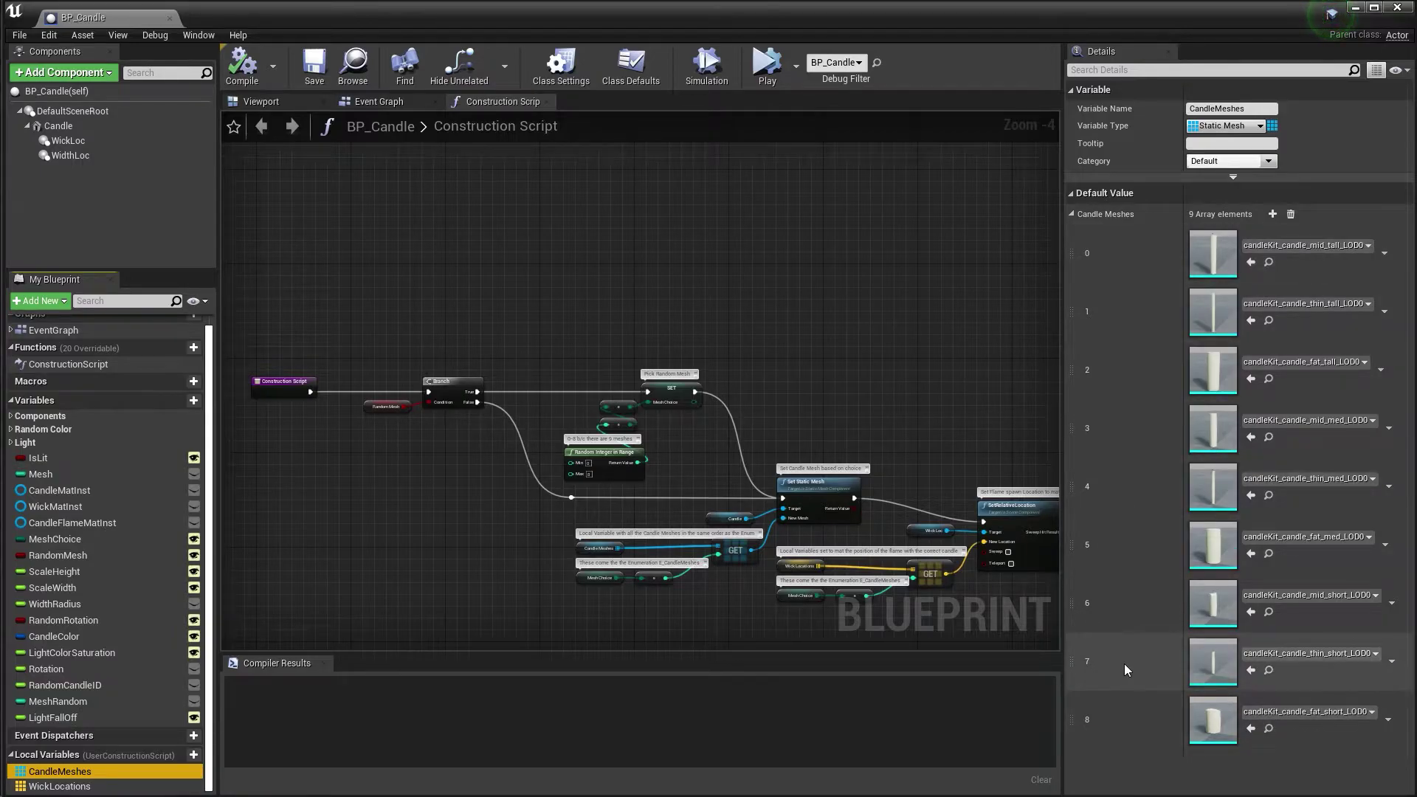
- Check the order of the entries in the E_CandleMeshes enumeration, then return to the BP_Candle Blueprint
drag(257, 21, 582, 35)
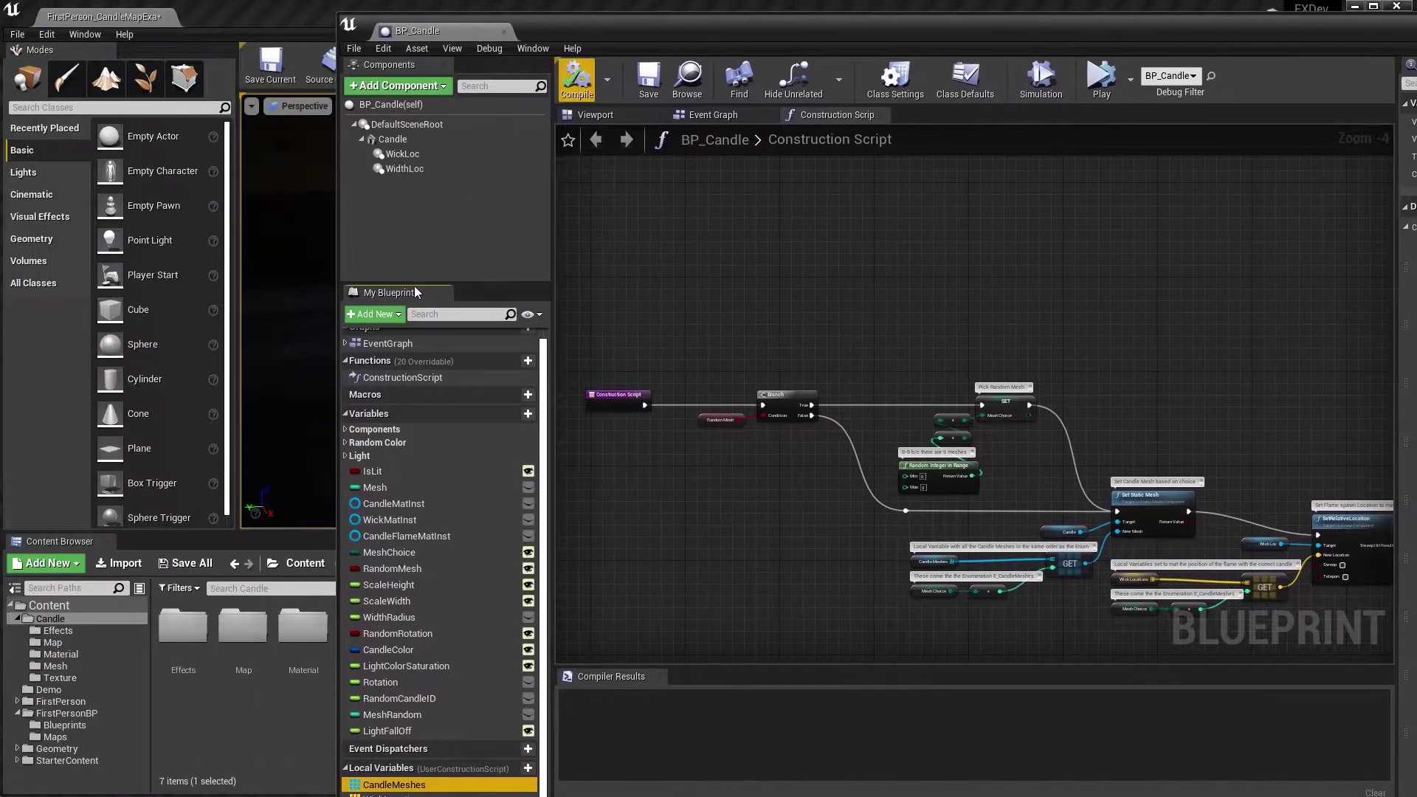
drag(720, 42, 381, 21)
double_click(535, 624)
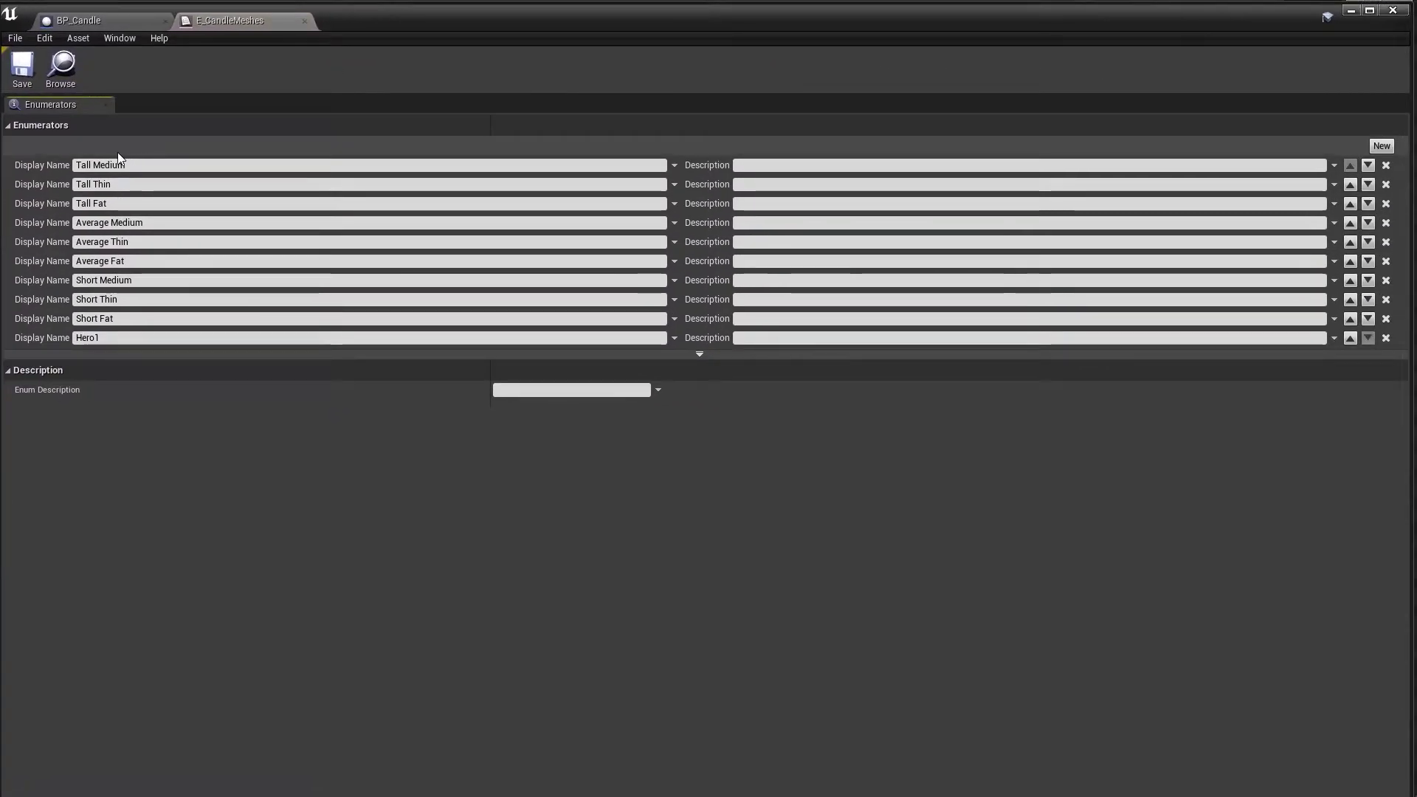
click(89, 20)
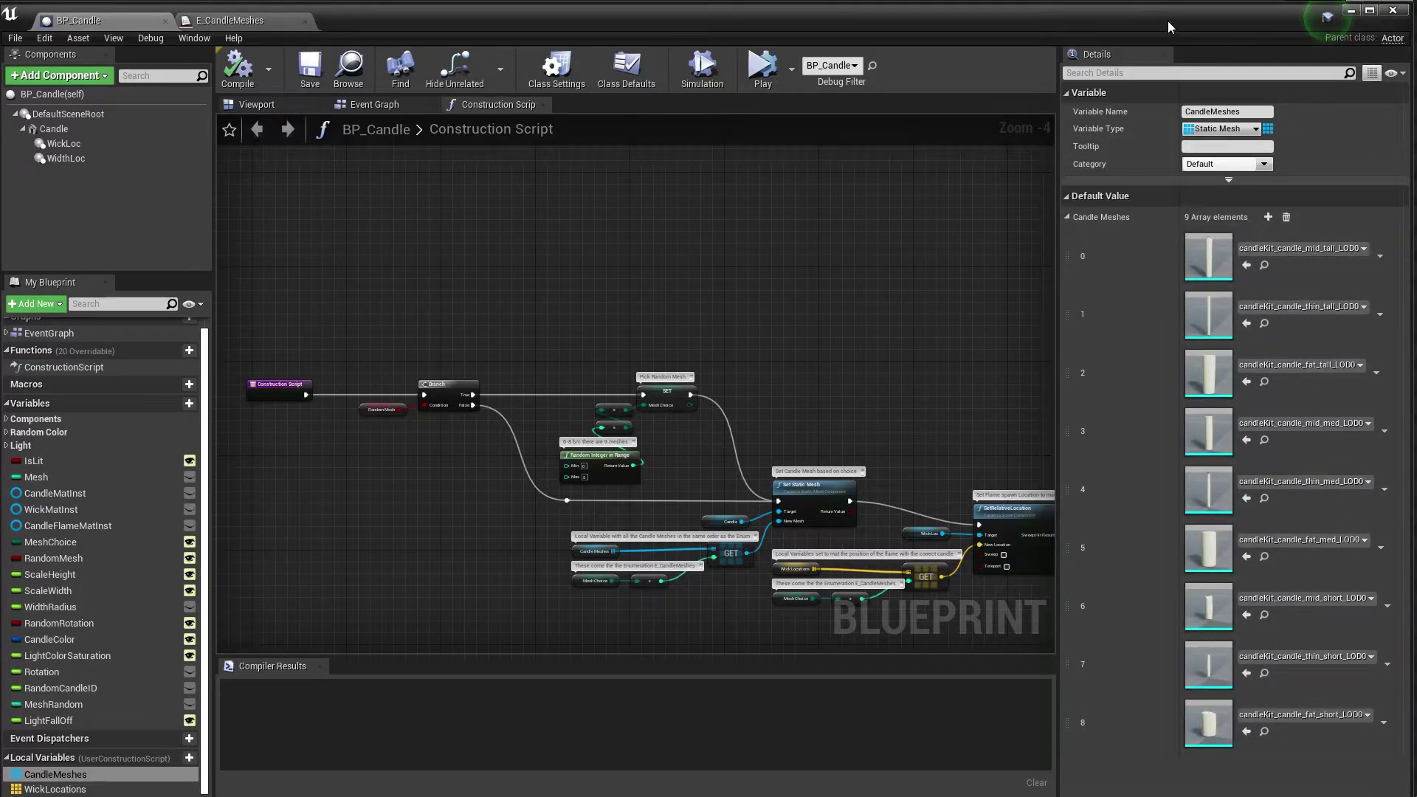
- Add element 9 to the CandleMeshes array and assign it the candleHero static mesh from the Mesh folder
click(1272, 213)
scroll(1286, 590, down, 1)
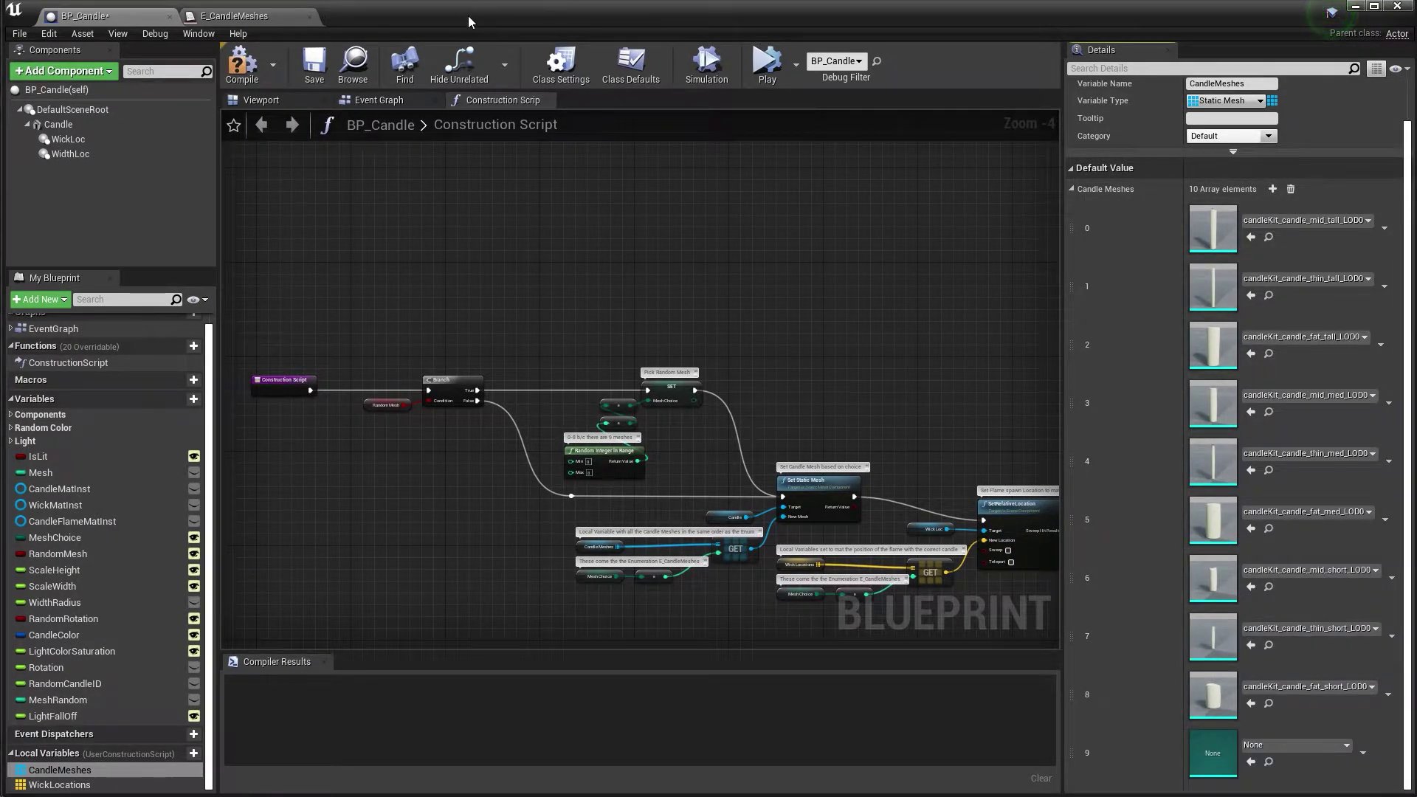
drag(470, 22, 1026, 46)
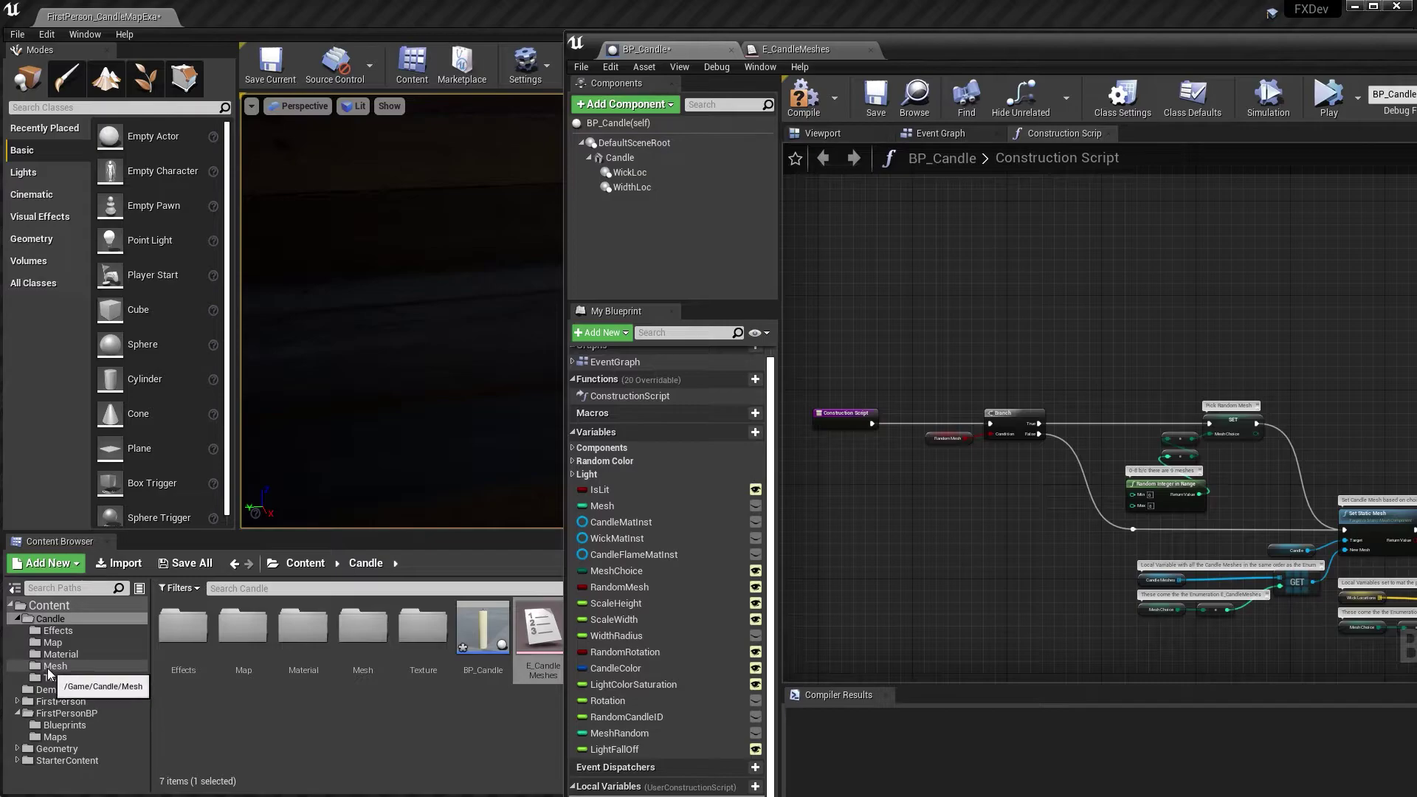
click(48, 666)
click(183, 631)
drag(1116, 50, 552, 22)
click(1247, 771)
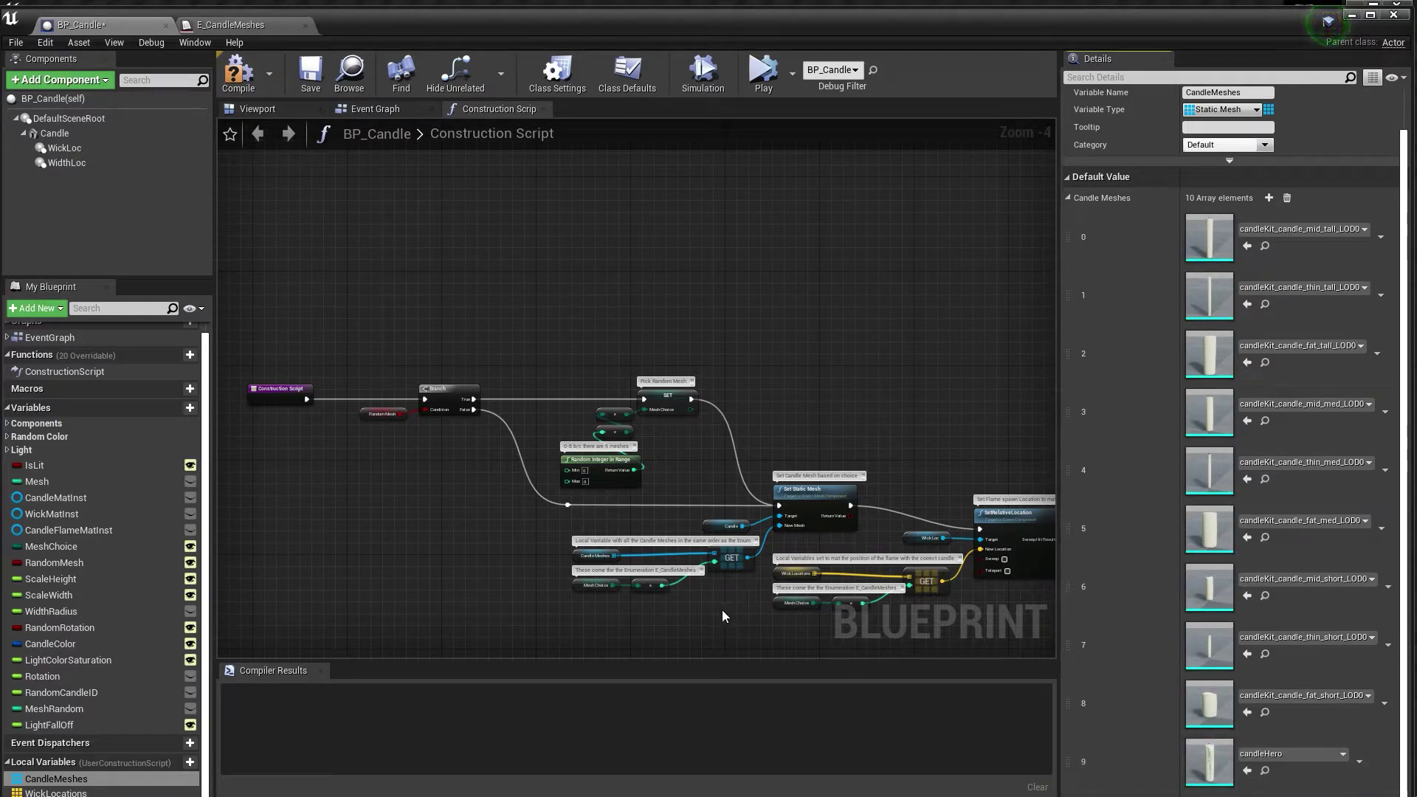
- Add element 9 to the WickLocations local array variable of the Construction Script
scroll(586, 494, up, 4)
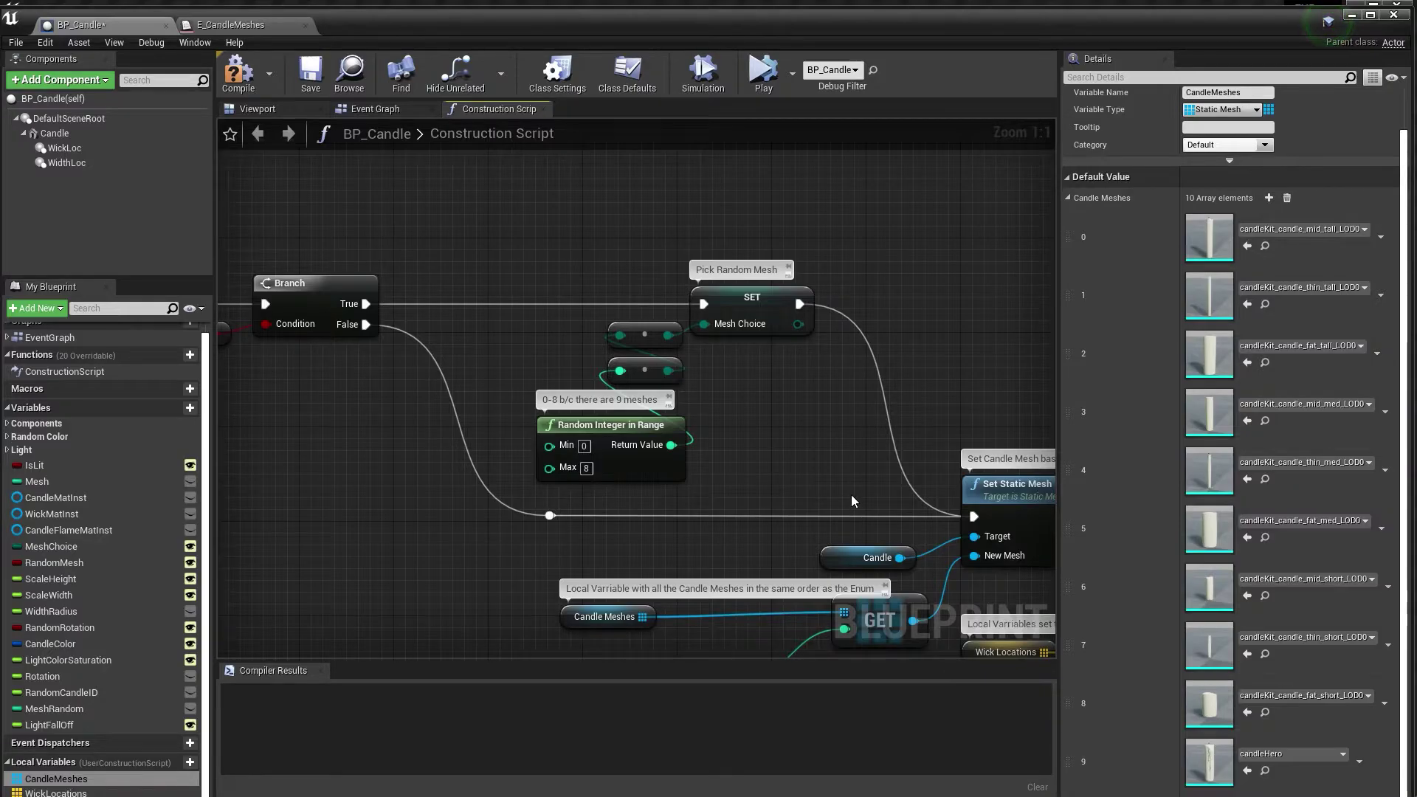
right_drag(851, 495, 773, 377)
scroll(773, 378, down, 1)
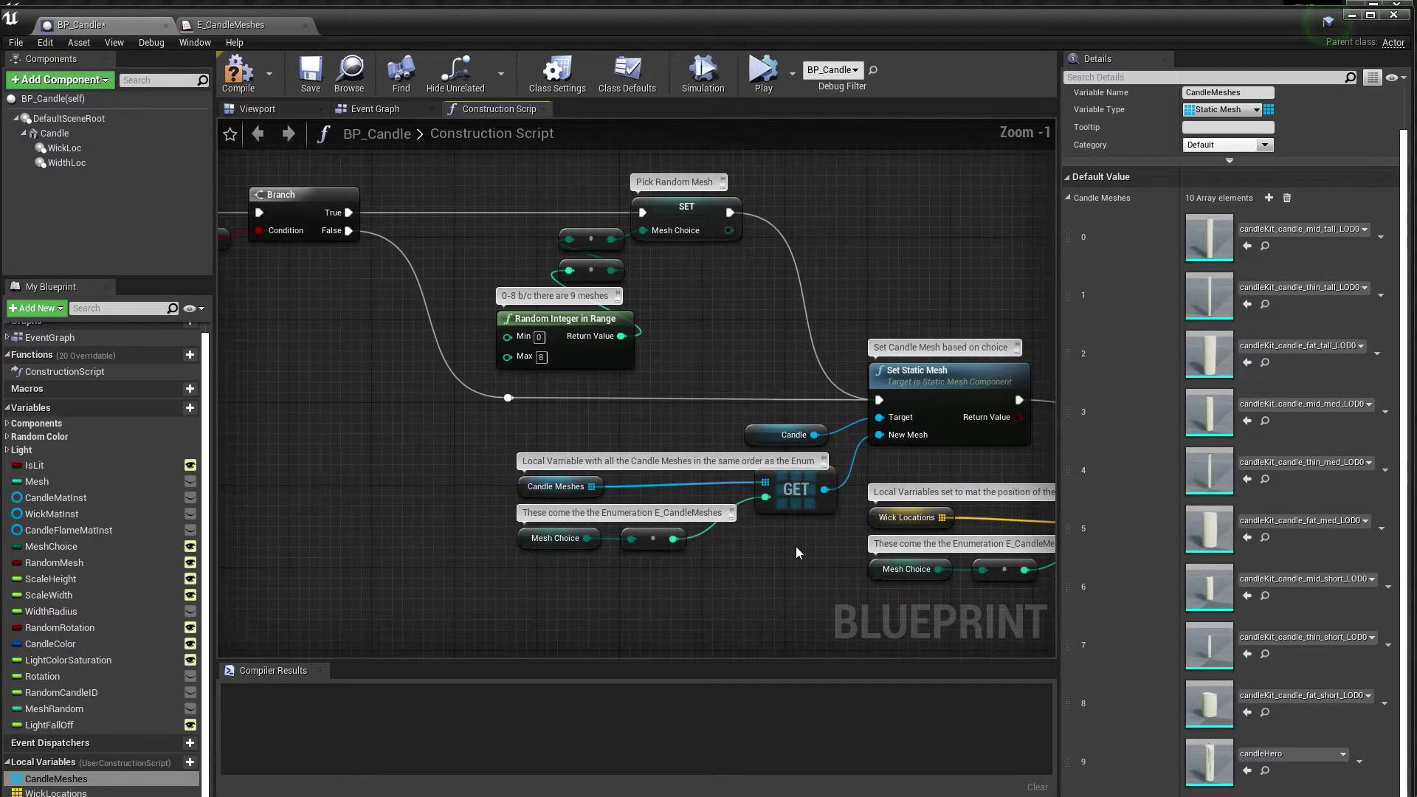
right_drag(796, 552, 697, 519)
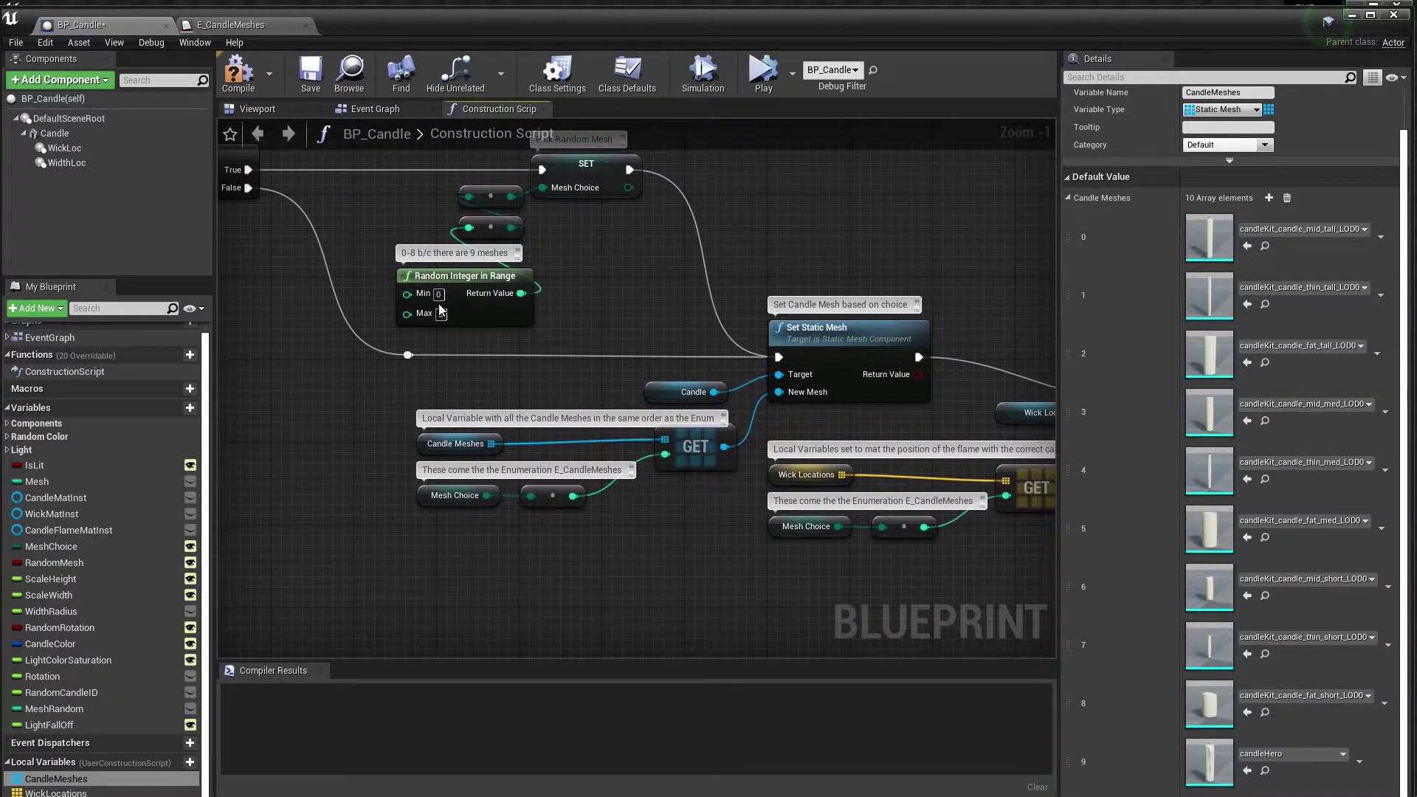
right_drag(324, 220, 490, 280)
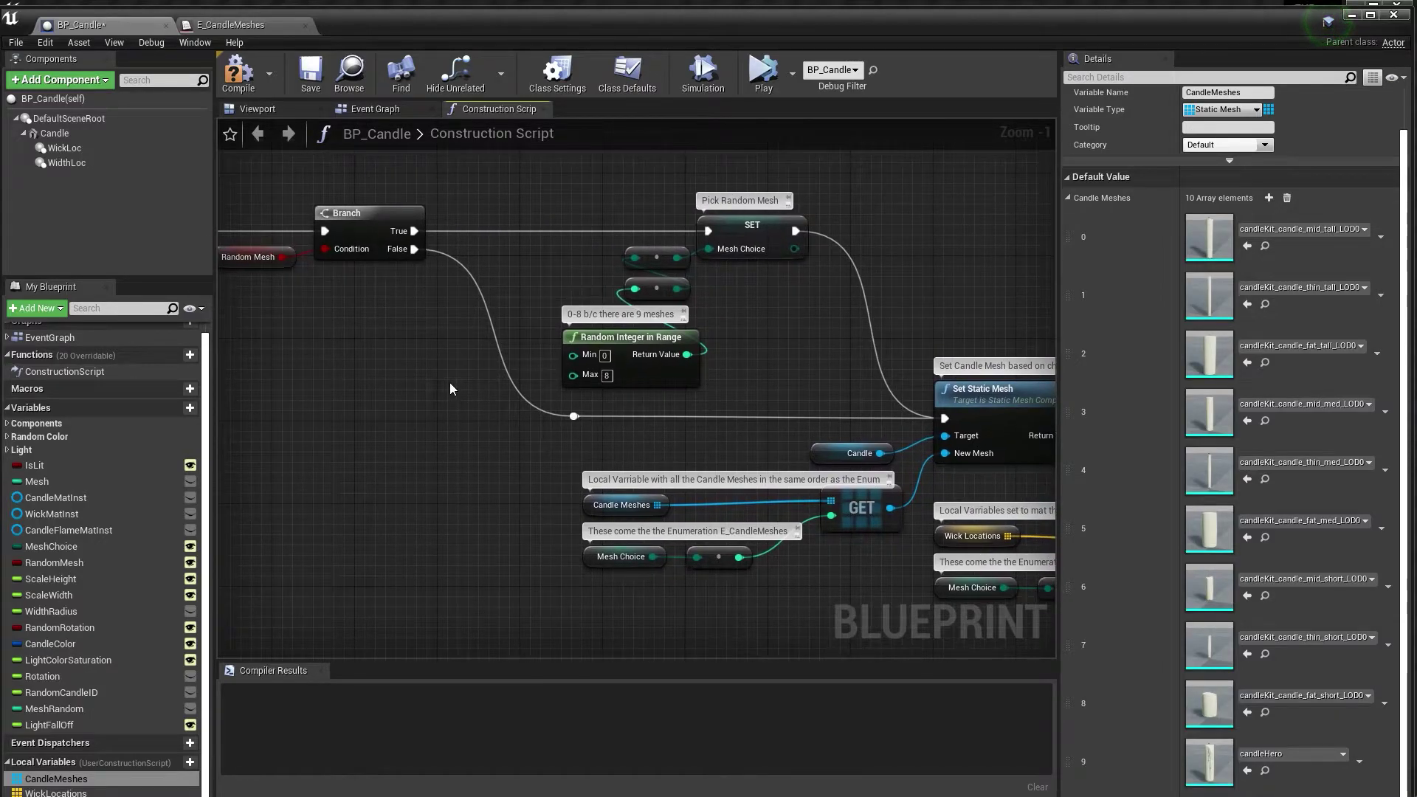
right_drag(934, 572, 867, 511)
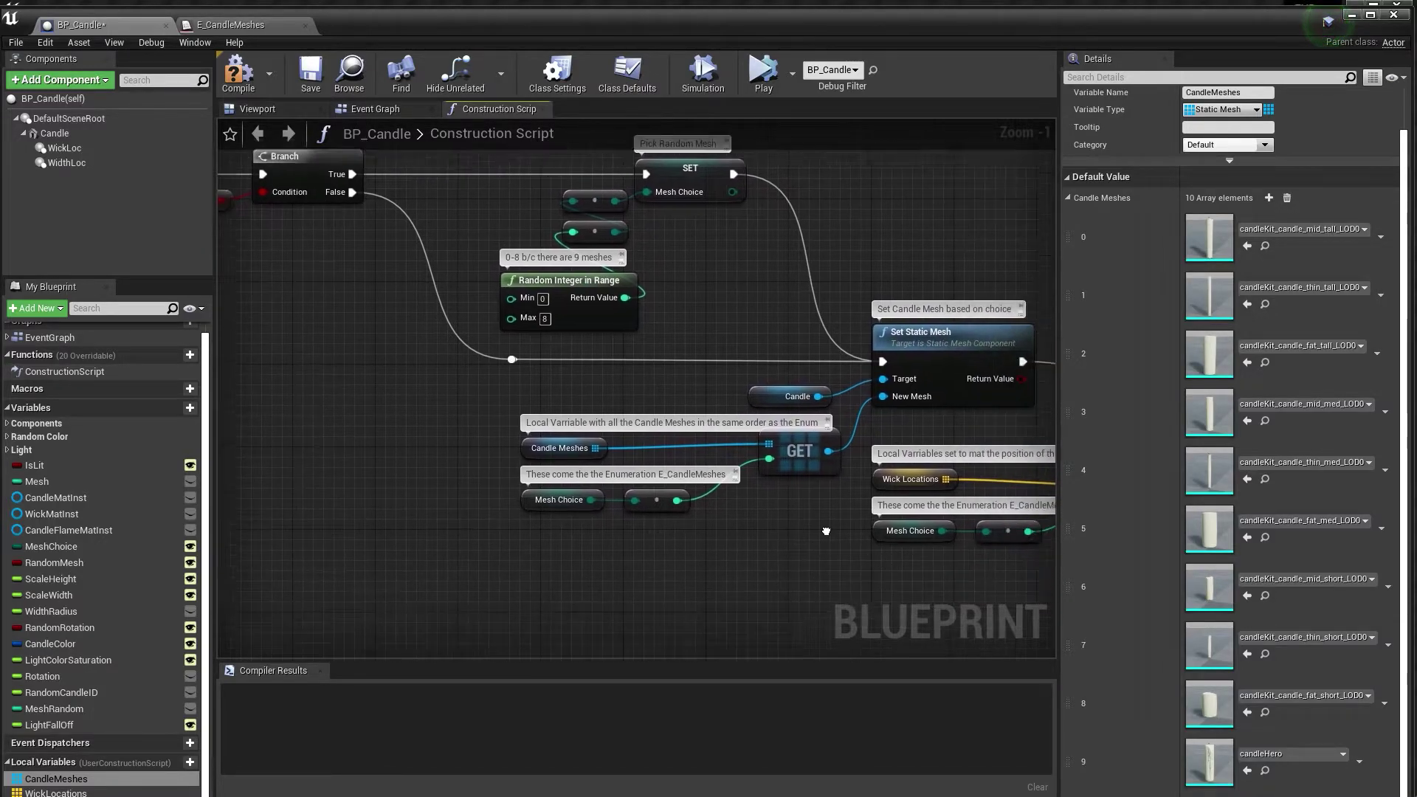
click(57, 792)
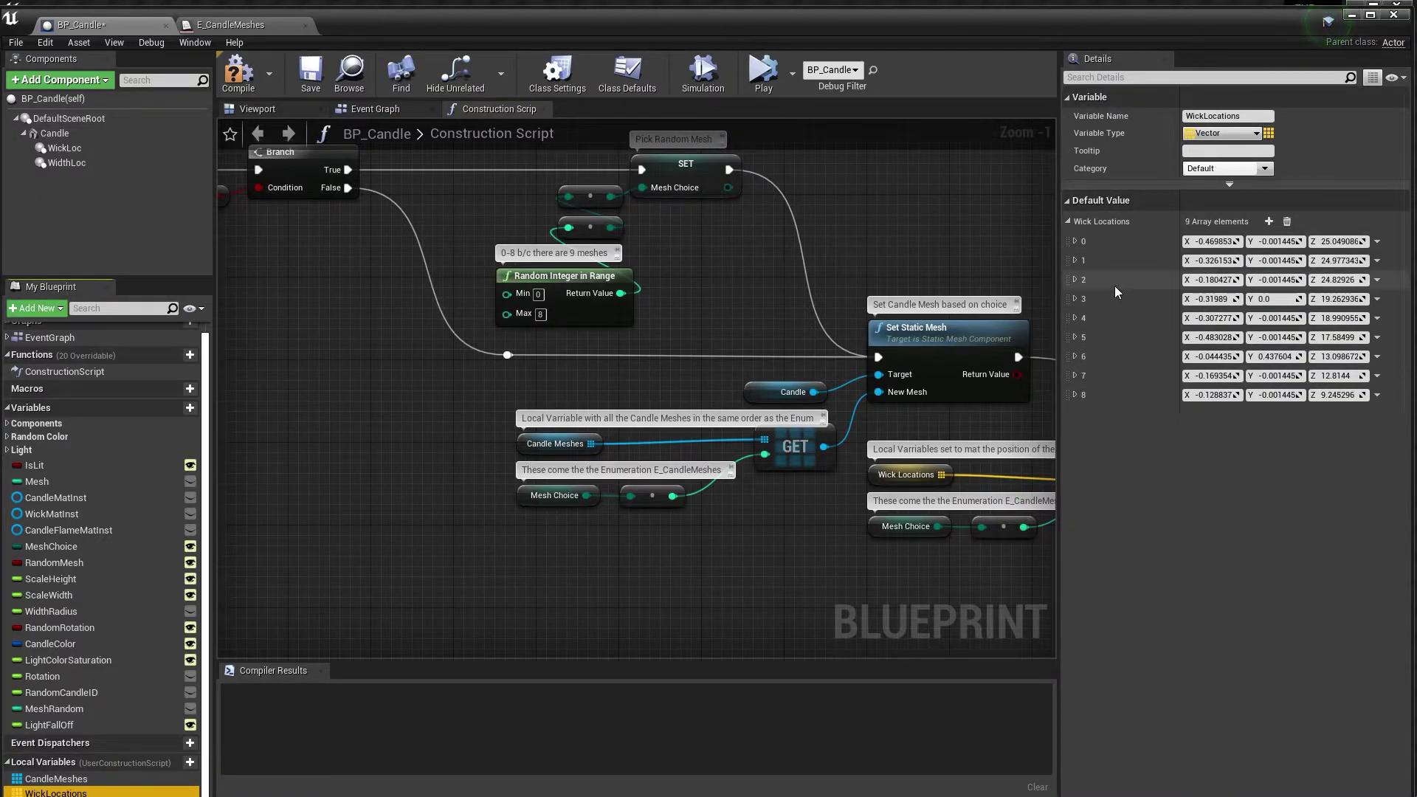
click(1268, 222)
- Set the Candle component's static mesh to candleHero and compile the Blueprint
right_drag(314, 228, 620, 279)
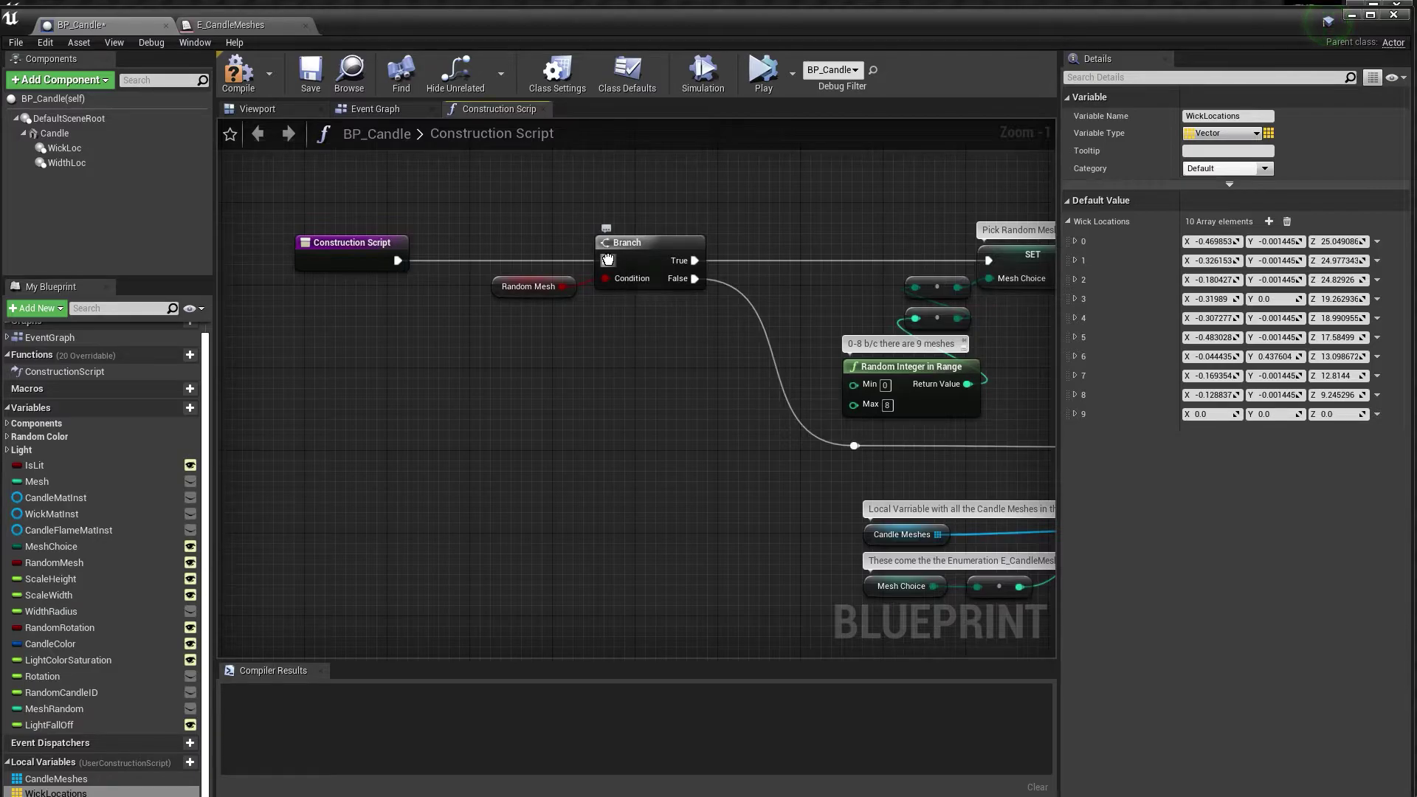
click(262, 108)
click(69, 119)
click(54, 132)
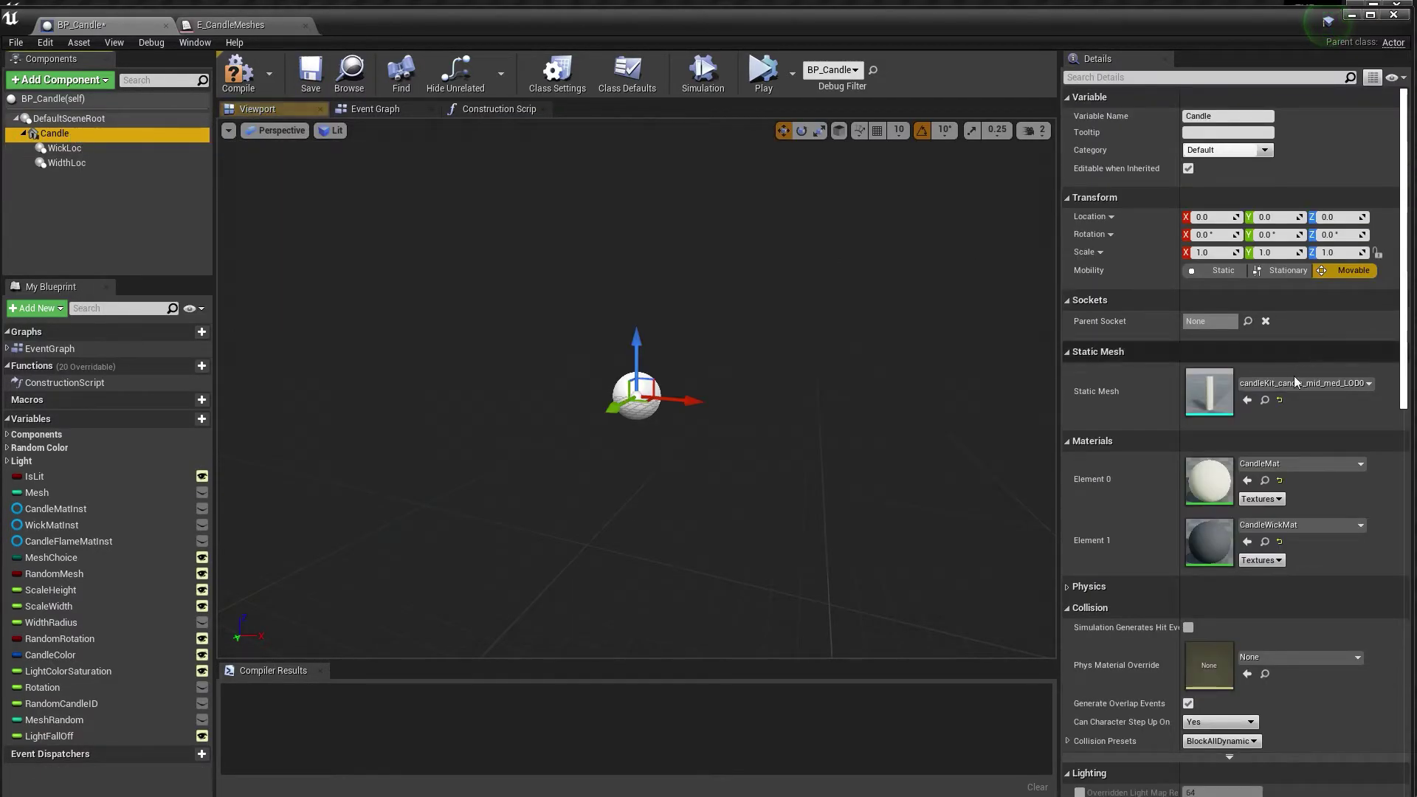
click(1247, 399)
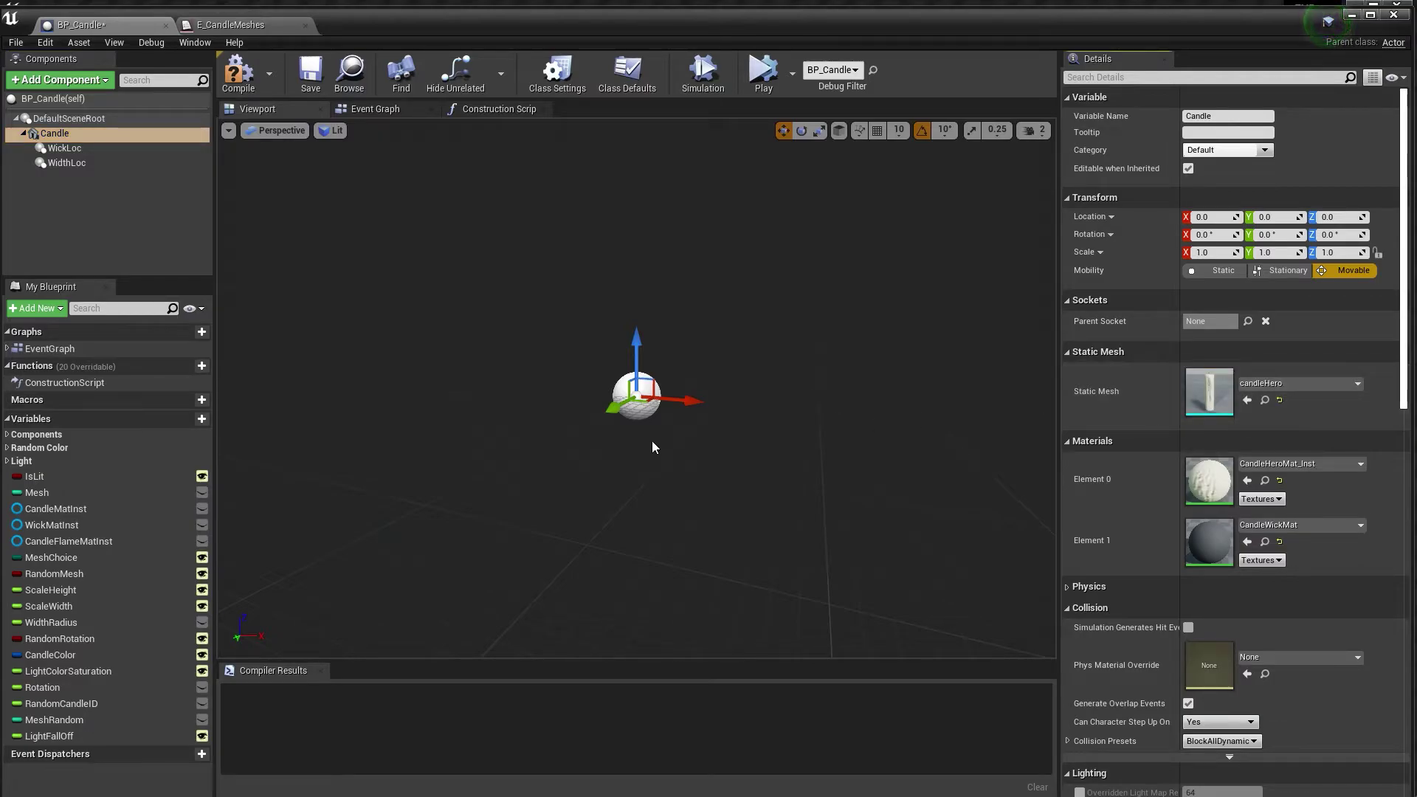
alt+right_drag(560, 441, 559, 441)
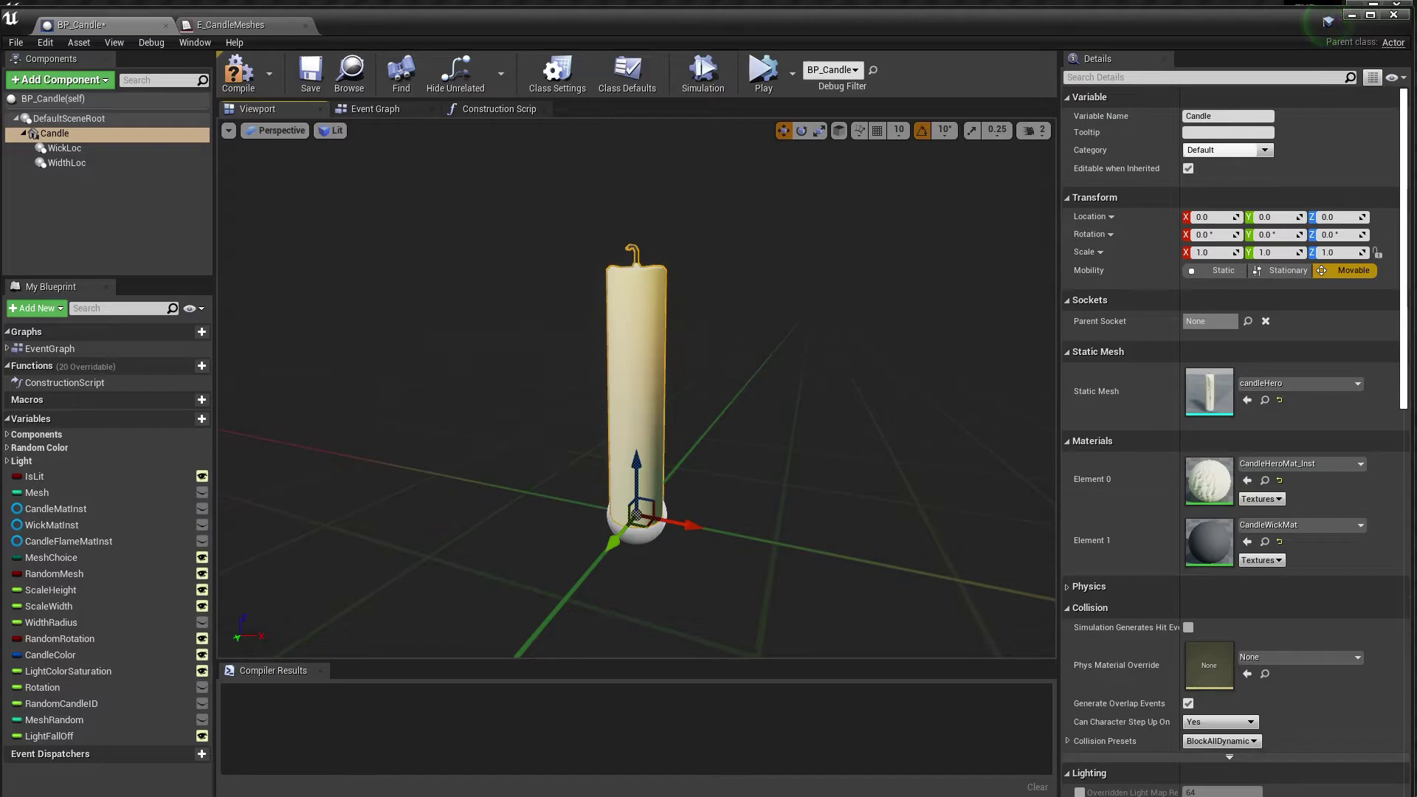
alt+drag(560, 442, 631, 469)
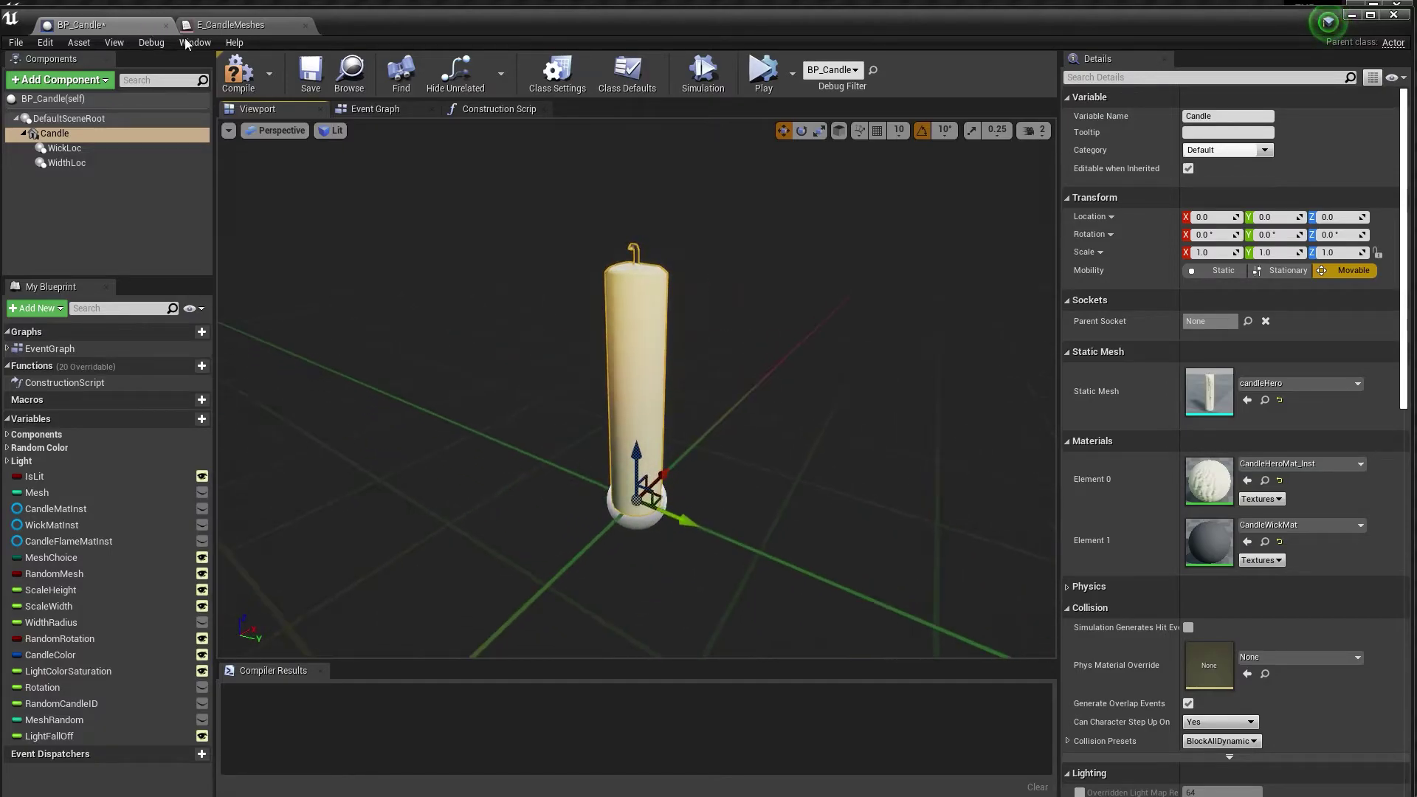
click(236, 74)
right_drag(710, 294, 710, 294)
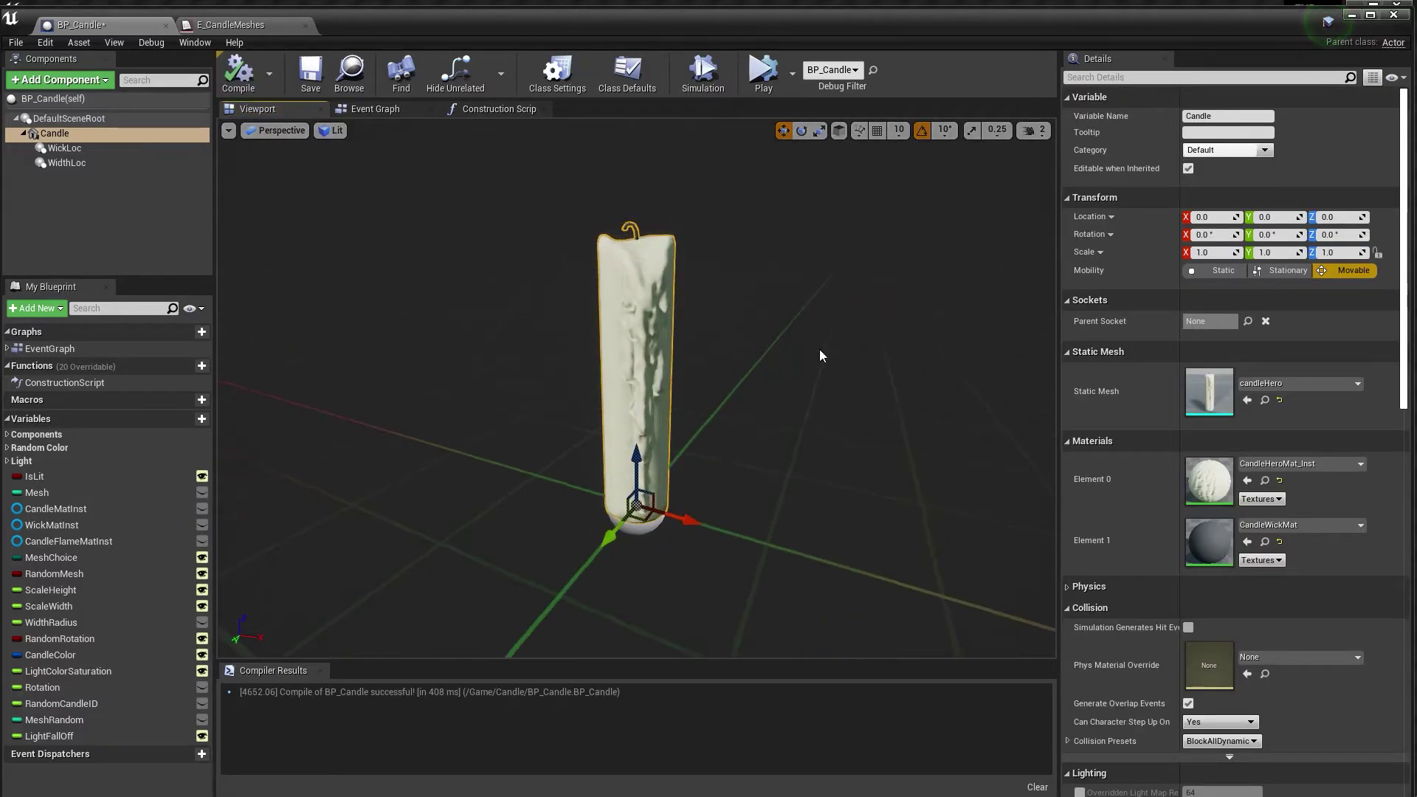
- Move the WickLoc component to the tip of the hero candle's wick, at about X -0.446, Z 20.585, and copy its location
click(62, 134)
click(65, 147)
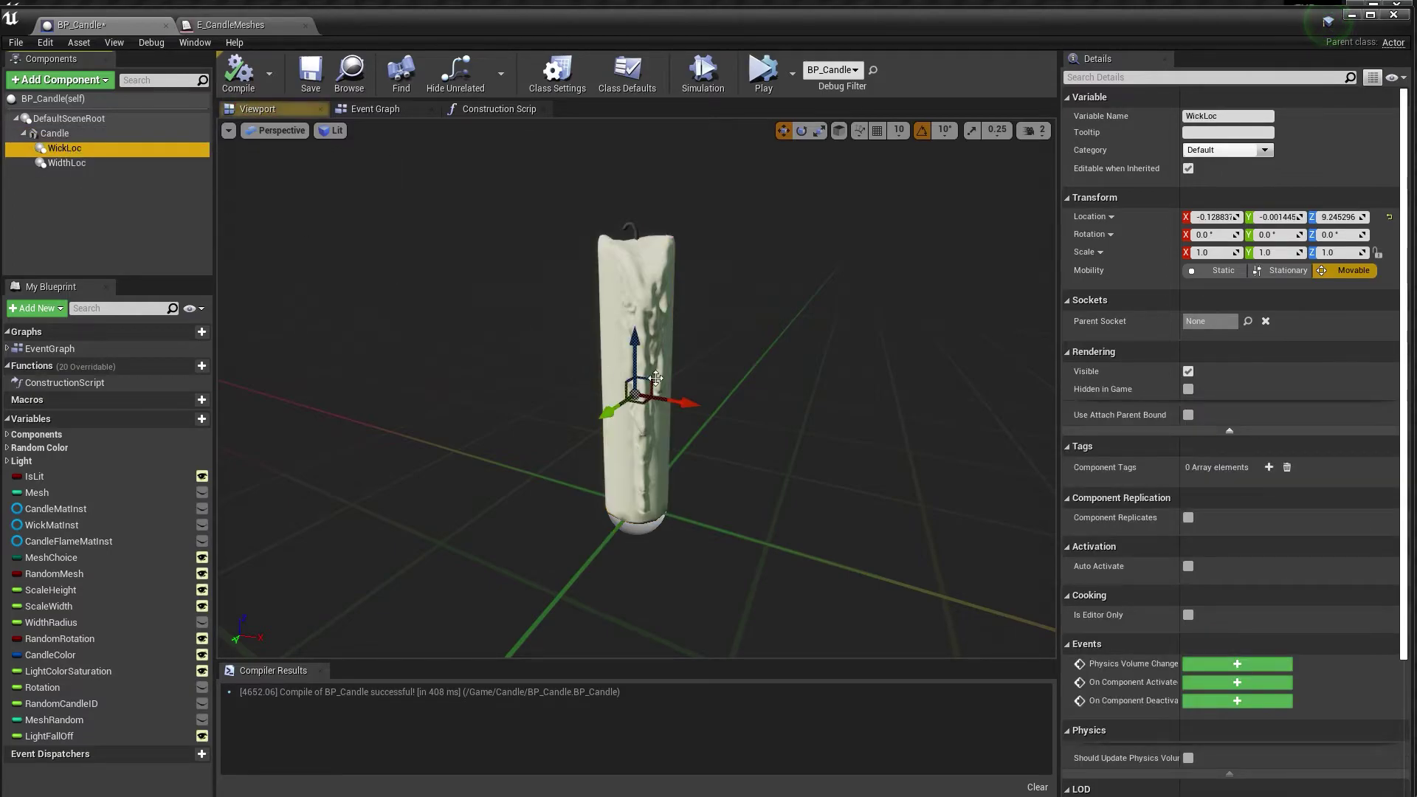
right_drag(685, 387, 684, 387)
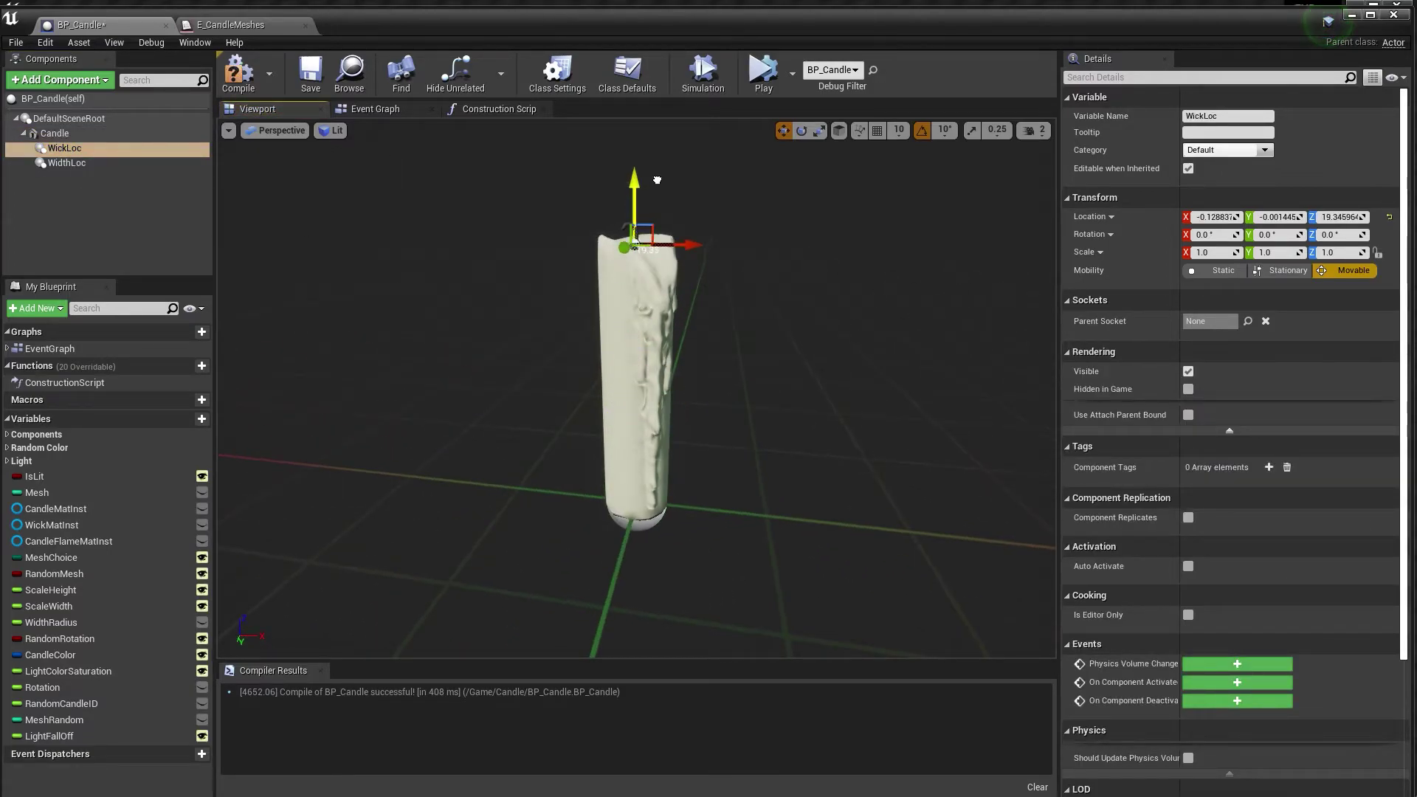
drag(656, 161, 655, 158)
right_drag(618, 301, 618, 302)
scroll(615, 298, up, 3)
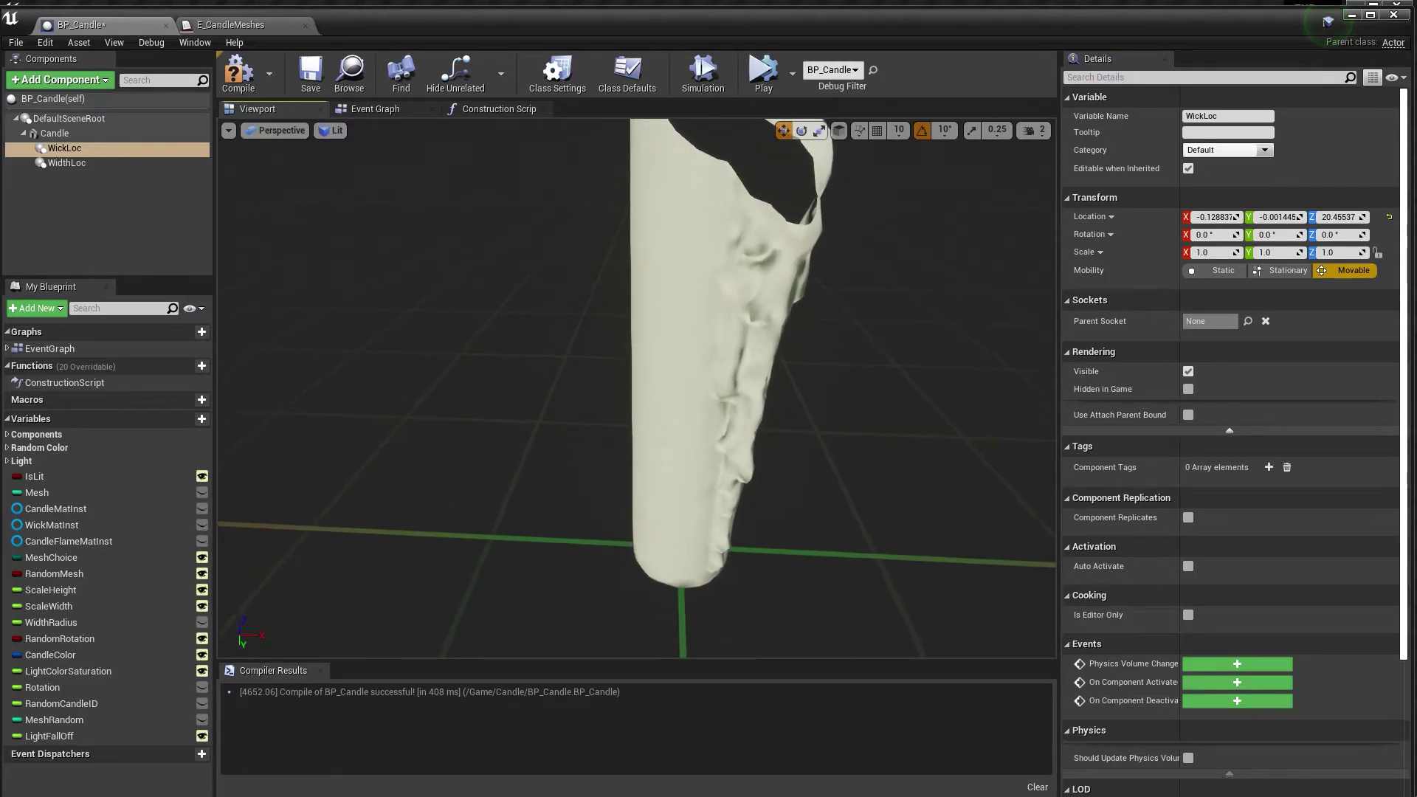
key(f)
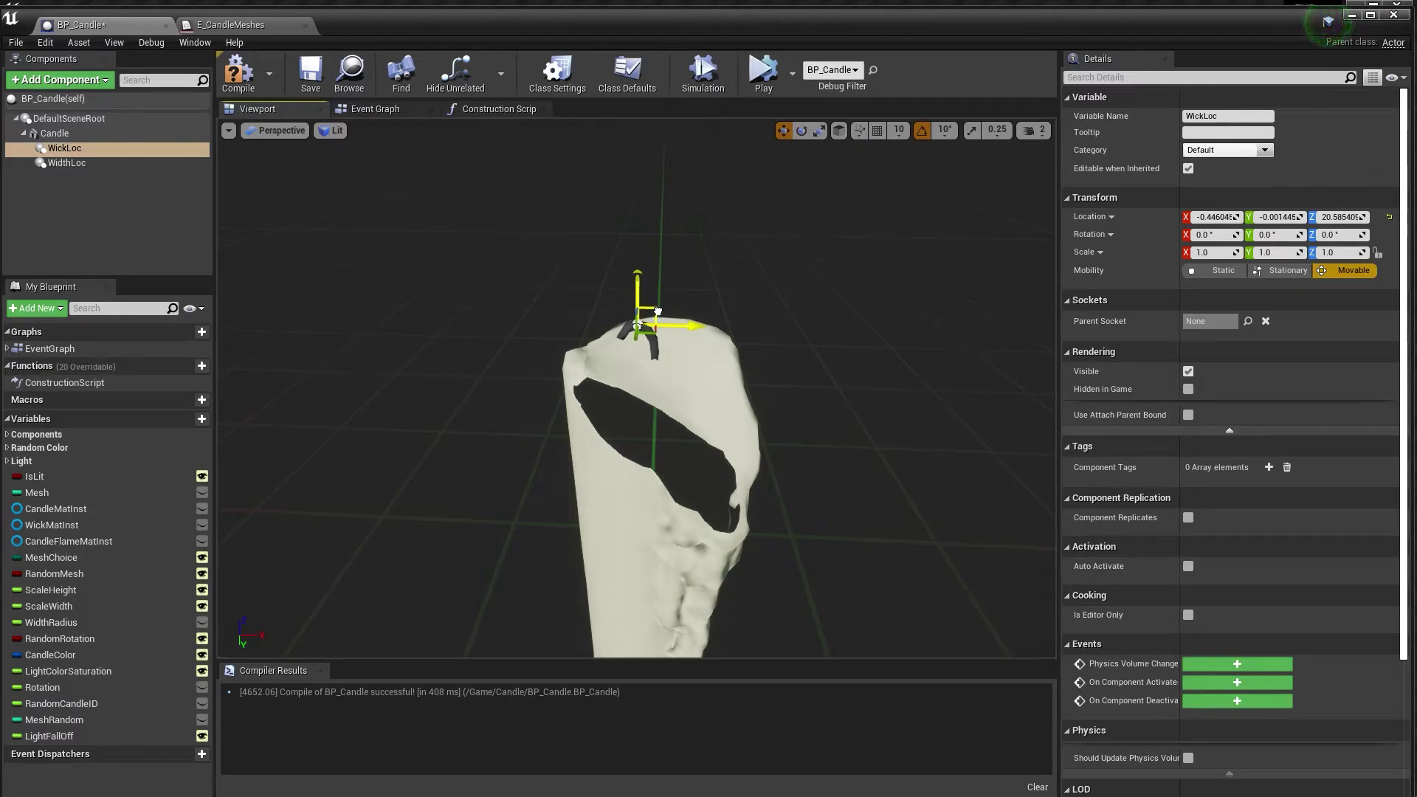
alt+drag(671, 344, 602, 344)
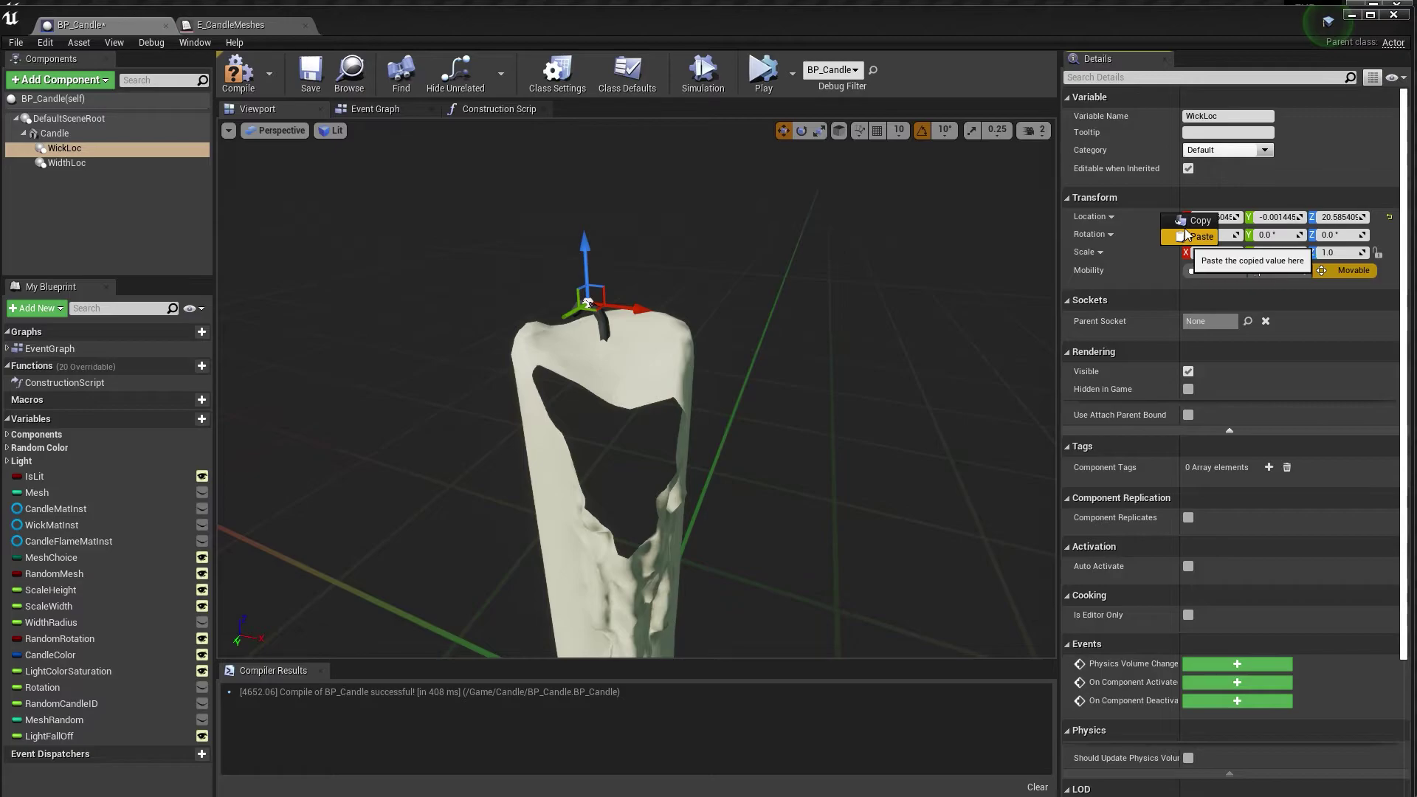
- Paste the copied WickLoc location into element 9 of the Construction Script's WickLocations array
click(485, 109)
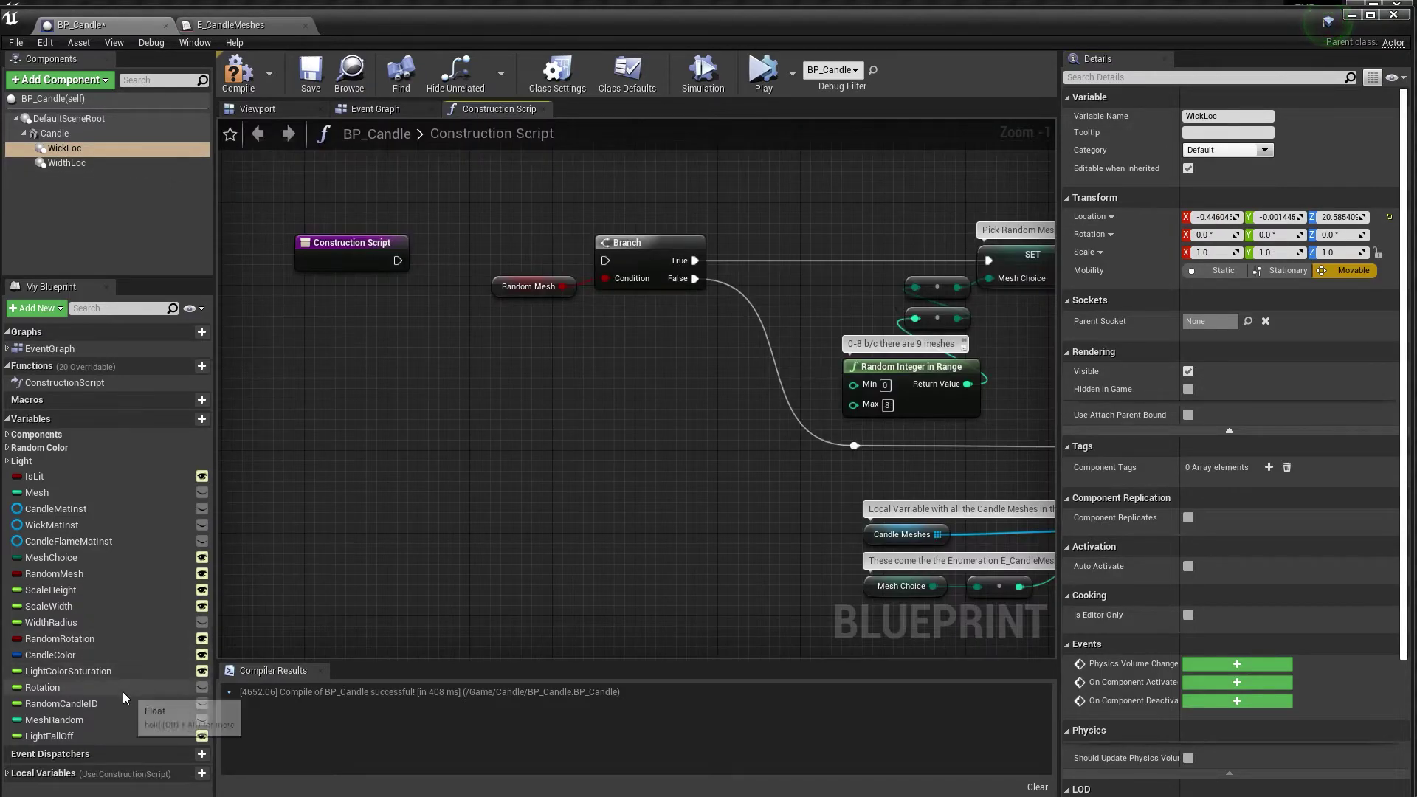
click(64, 770)
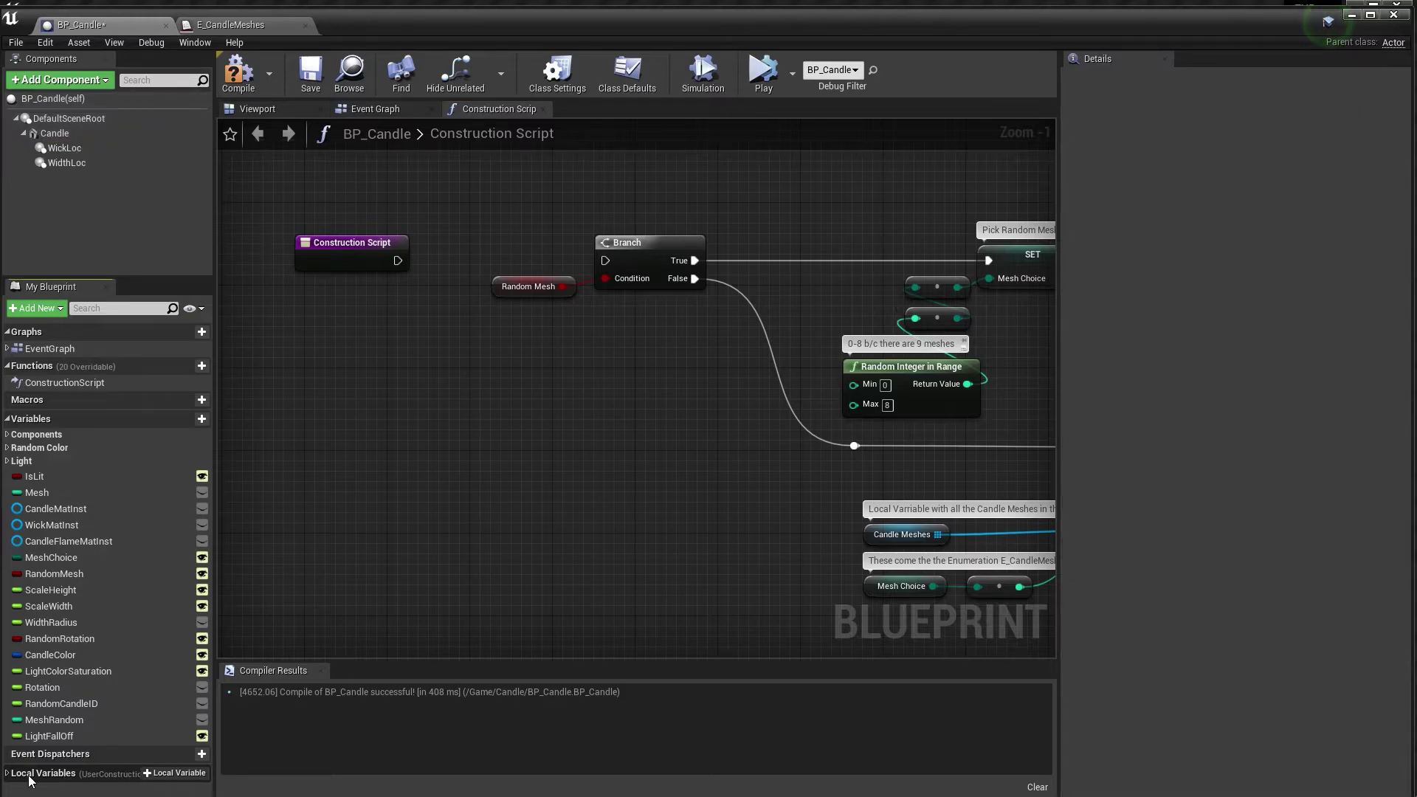
click(14, 777)
scroll(29, 781, down, 1)
click(64, 789)
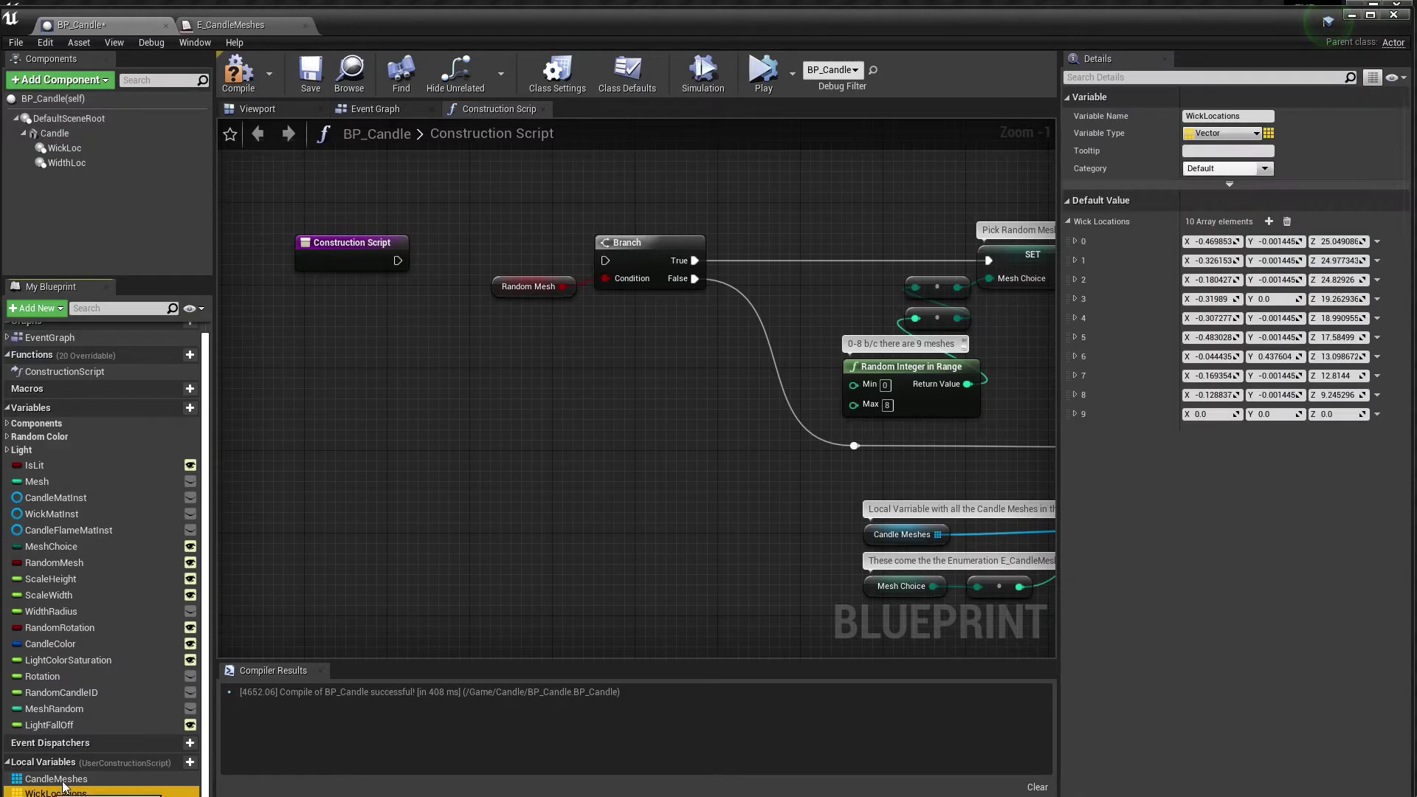
right_click(1166, 418)
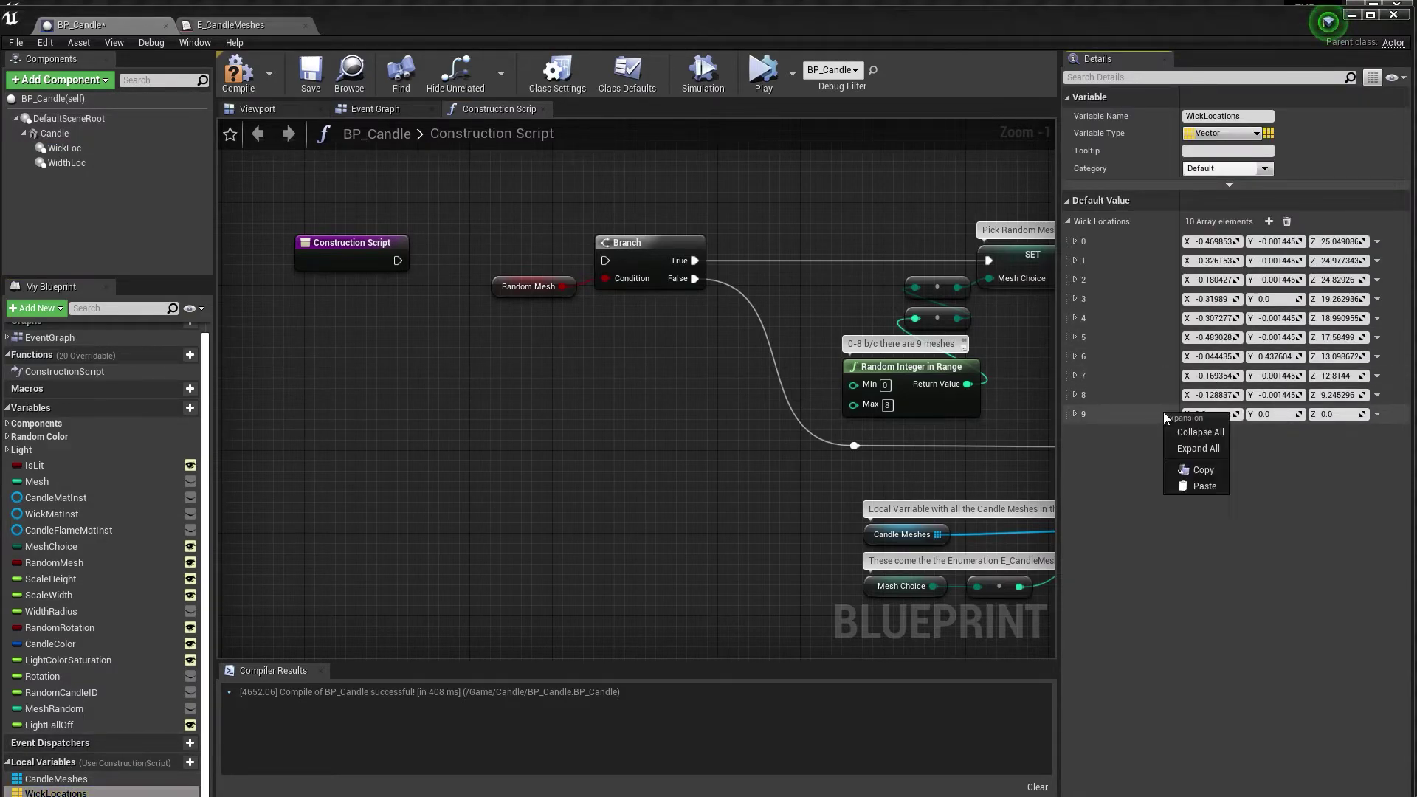
click(1197, 487)
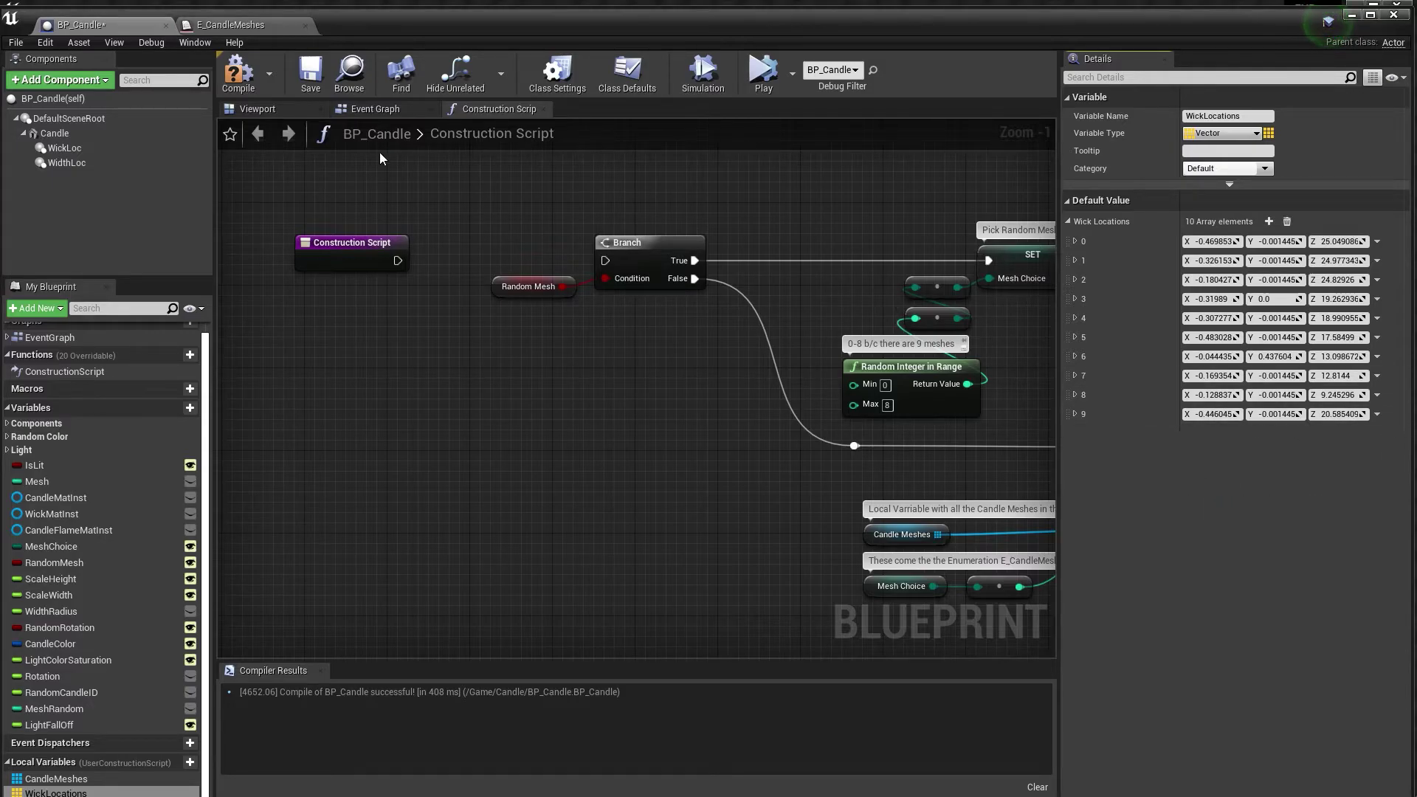
- Connect the Construction Script's execution output to the Branch node and compile the Blueprint
click(232, 78)
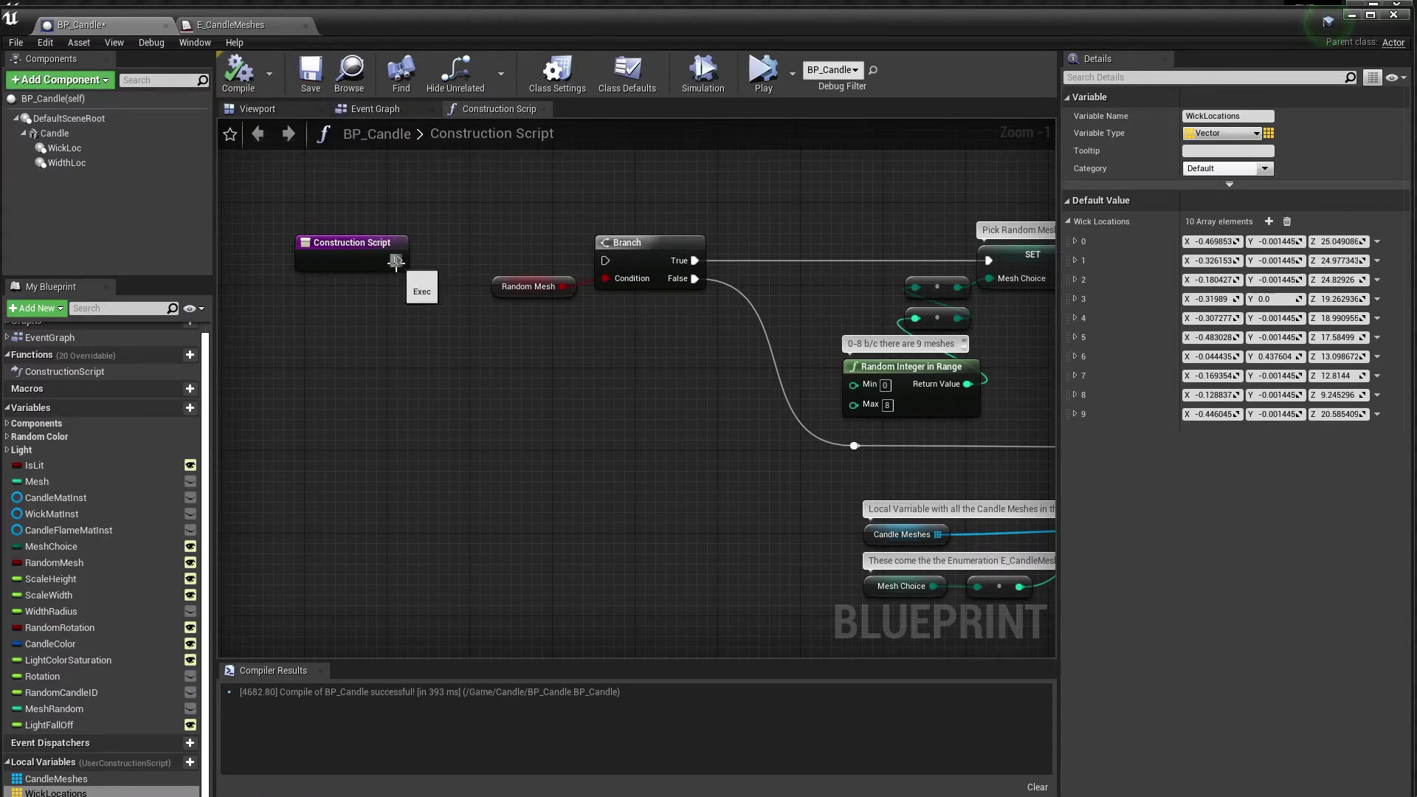
drag(396, 262, 605, 261)
click(255, 82)
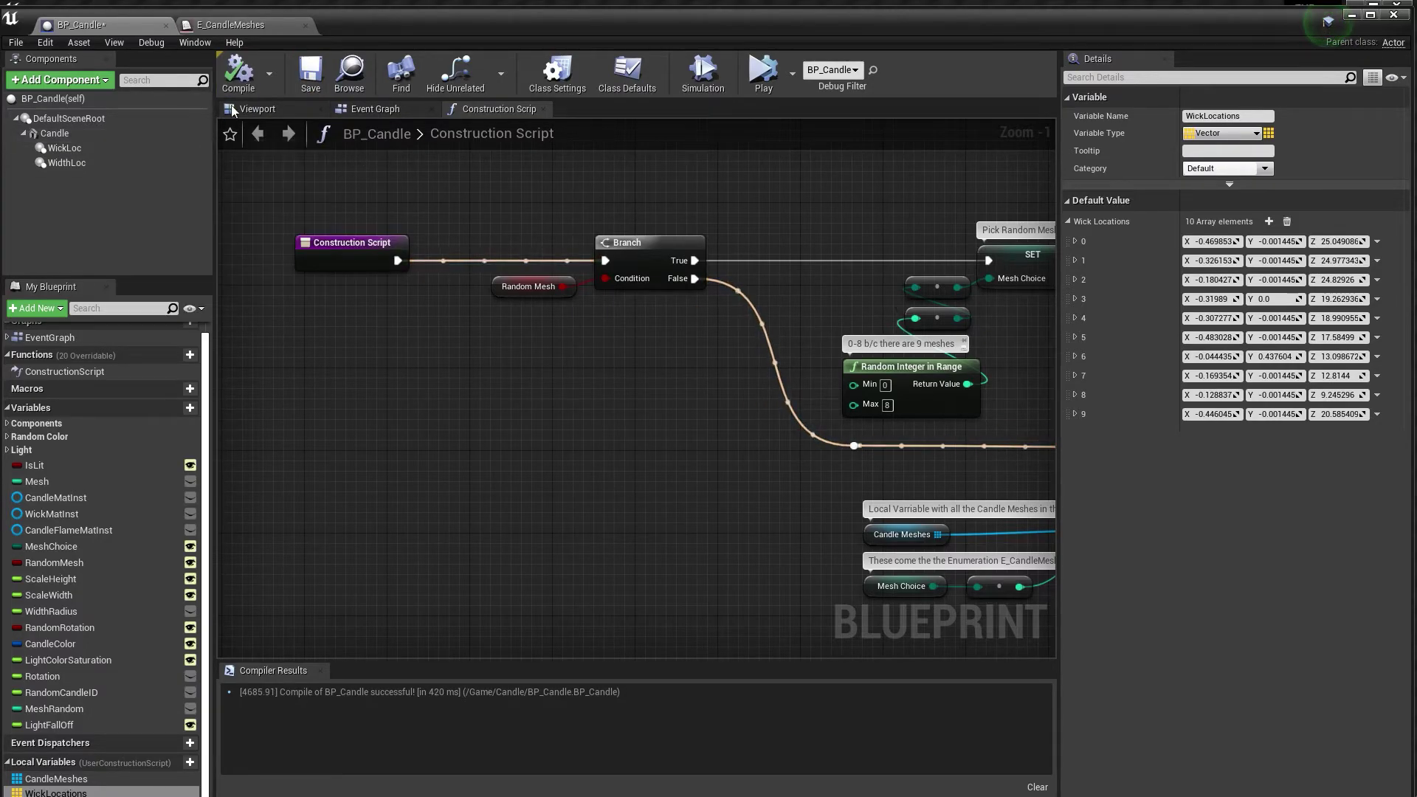
- Set the Candle component's static mesh back to candleKit_candle_mid_med_LOD0, using the mesh selected in the Content Browser
click(55, 133)
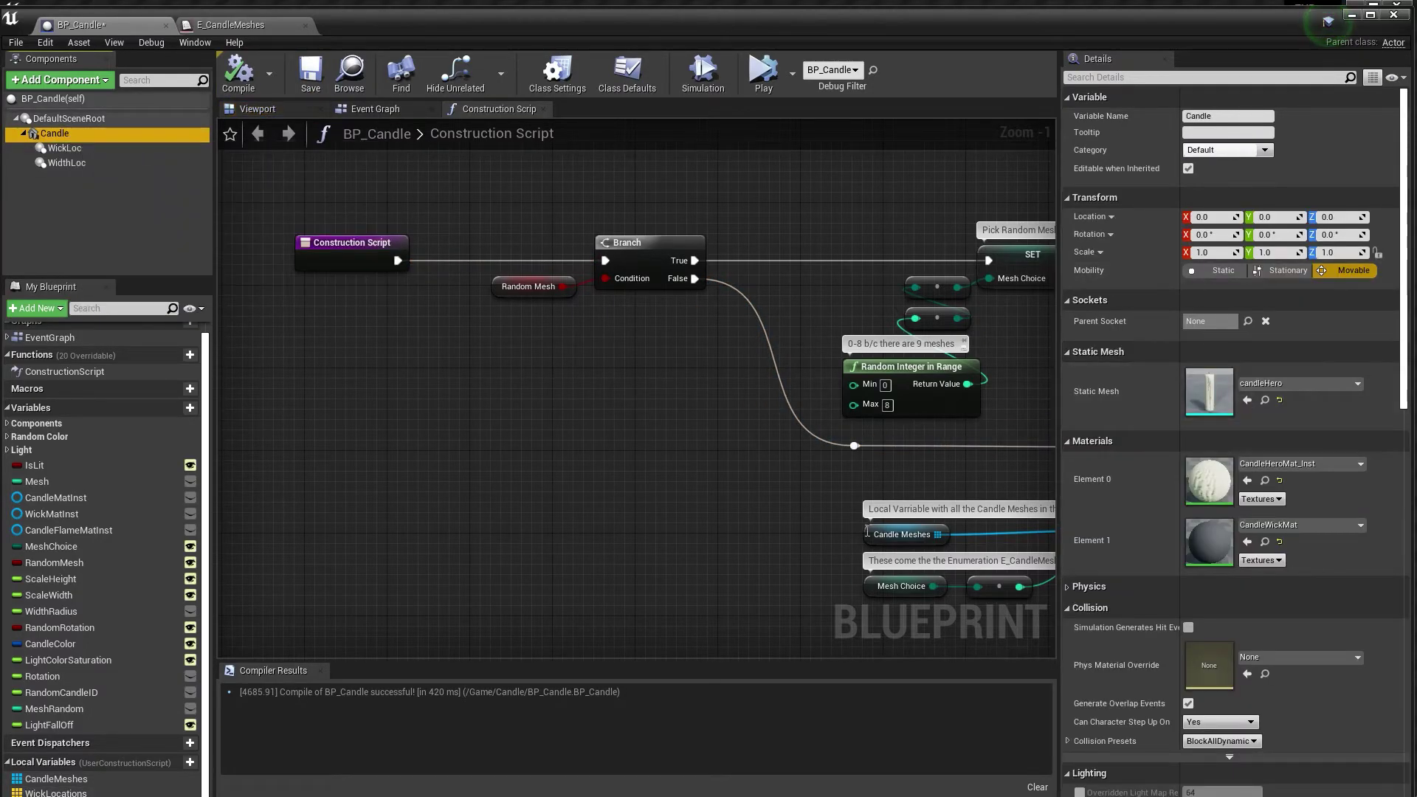
drag(424, 28, 976, 48)
click(423, 627)
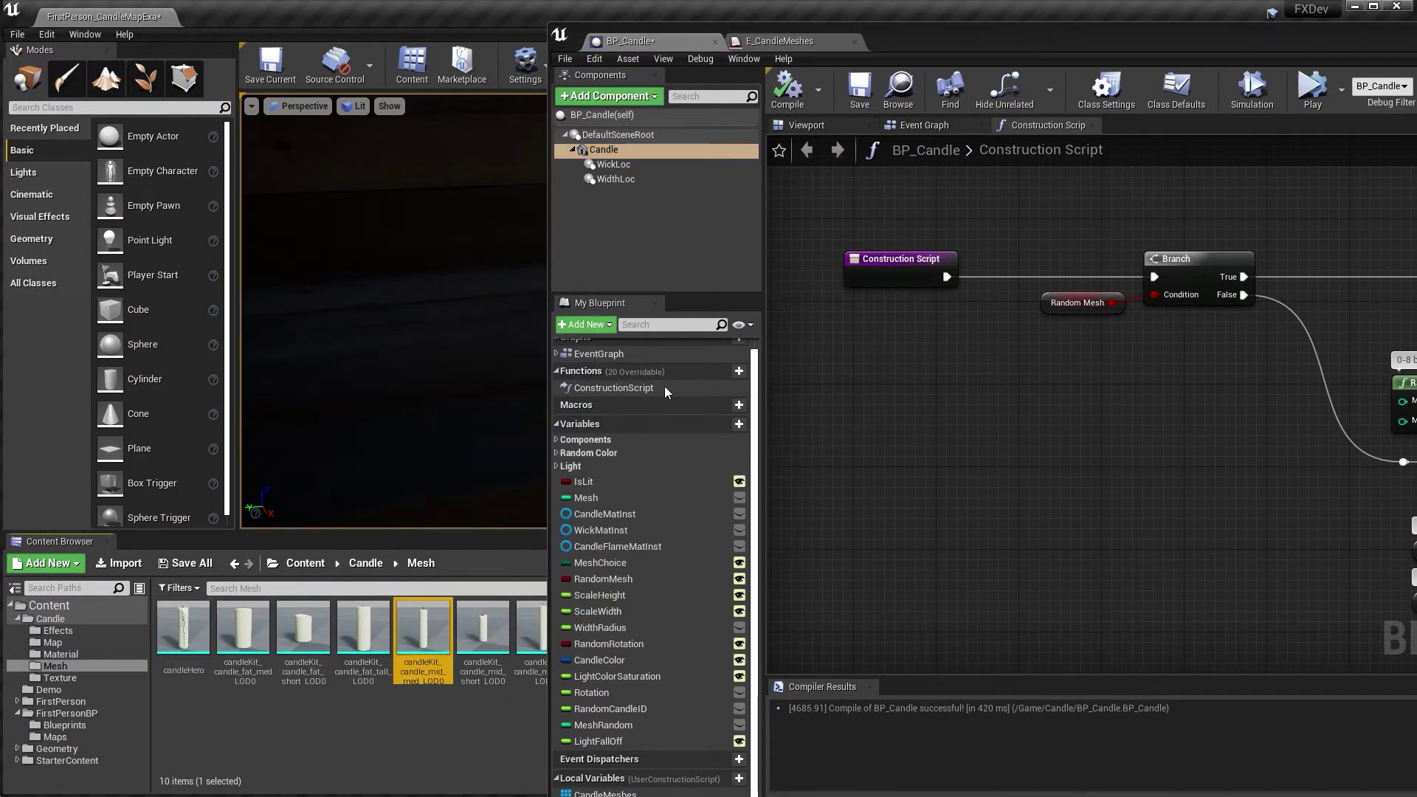
drag(1096, 44, 537, 20)
click(1238, 396)
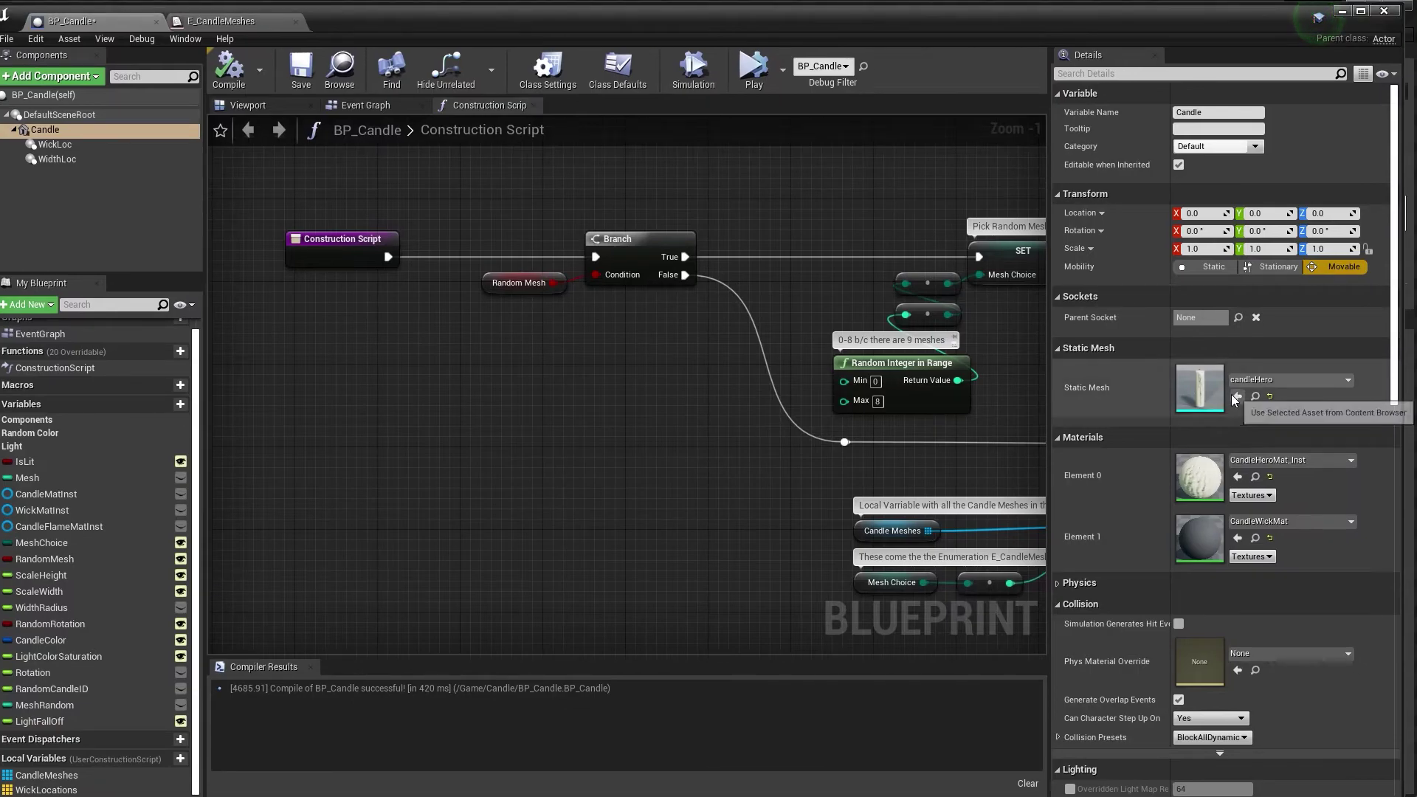
- Compile and save the BP_Candle Blueprint and close its editor
click(301, 70)
mouse_move(340, 28)
mouse_down()
mouse_move(380, 37)
mouse_move(329, 19)
mouse_move(347, 21)
mouse_up()
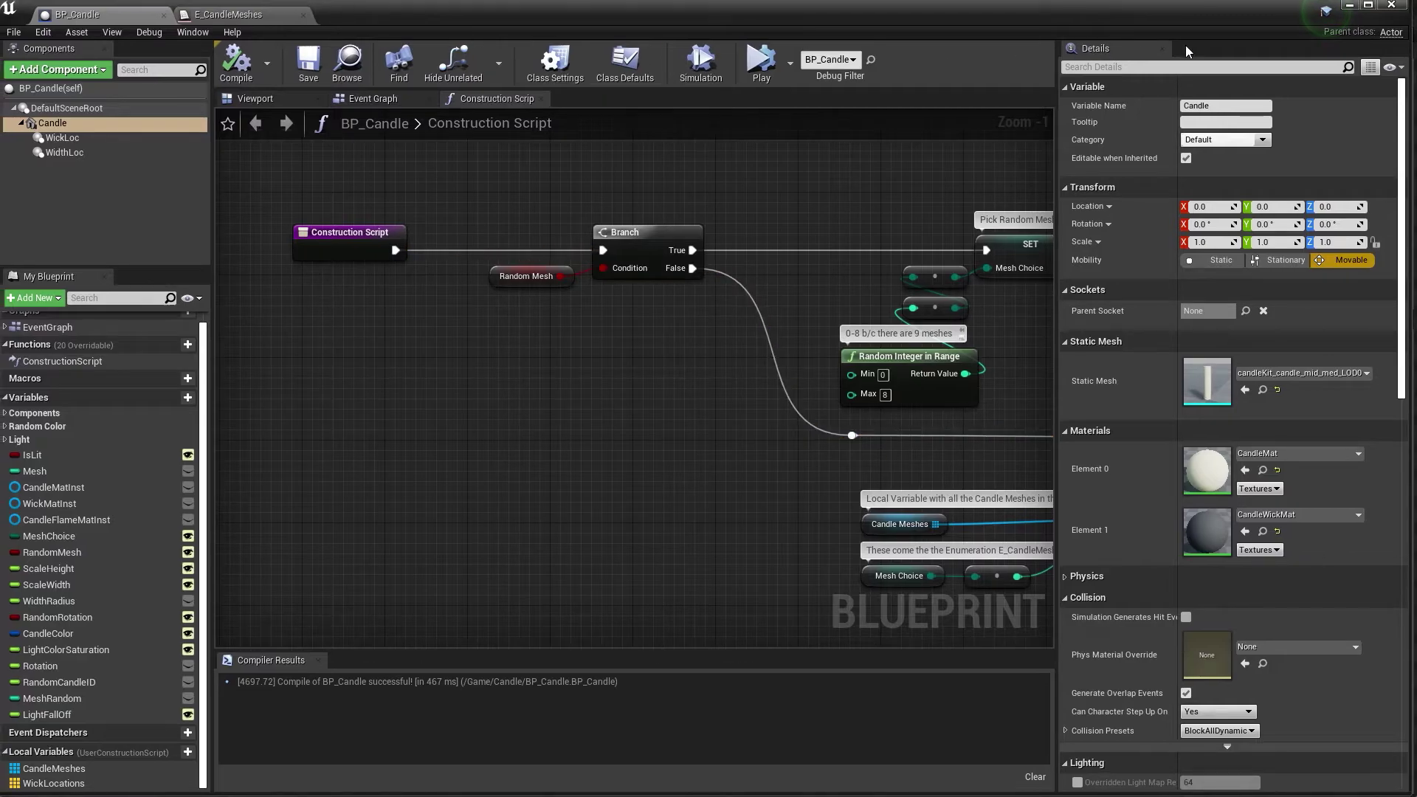
click(1394, 6)
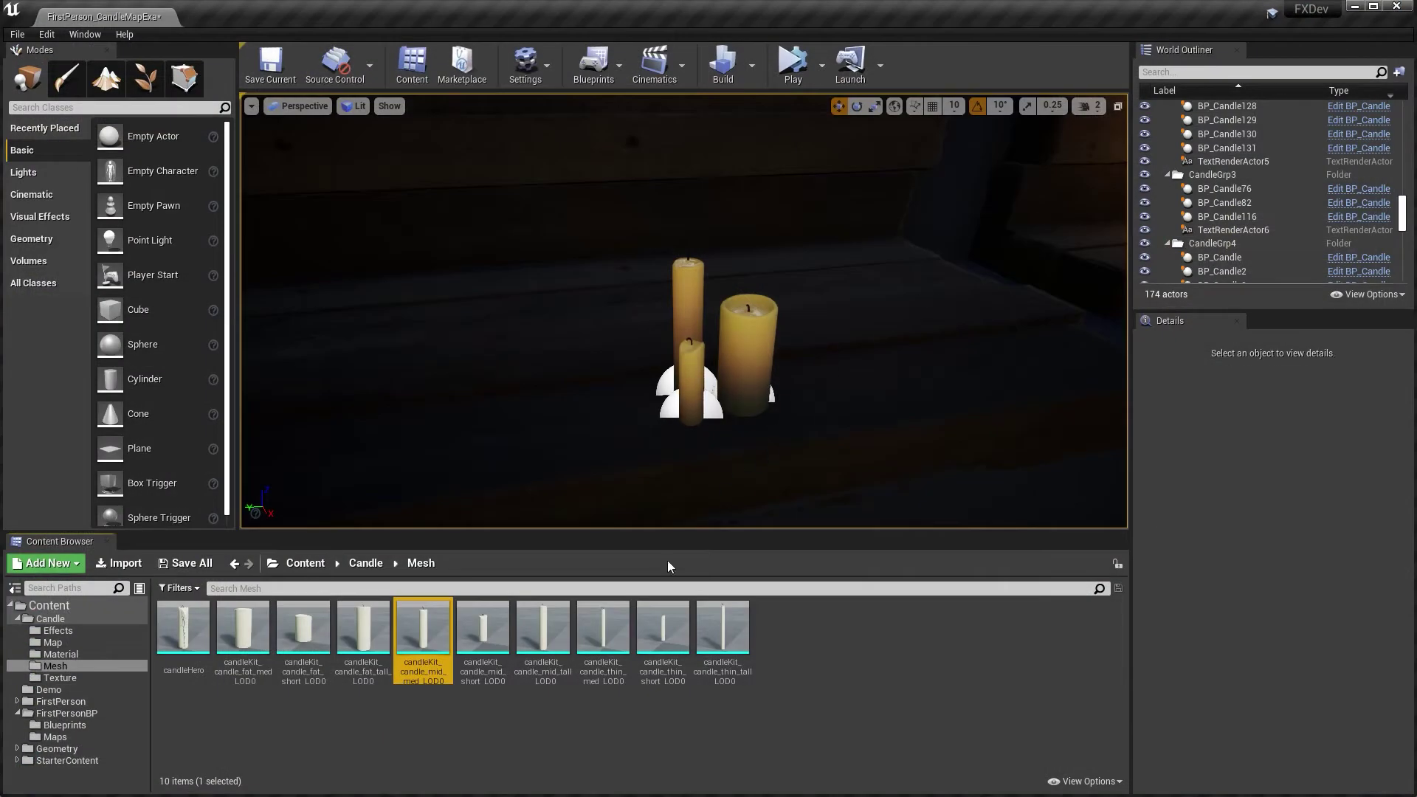
- Open the candleHero static mesh and display its UV channel 1 layout
double_click(182, 629)
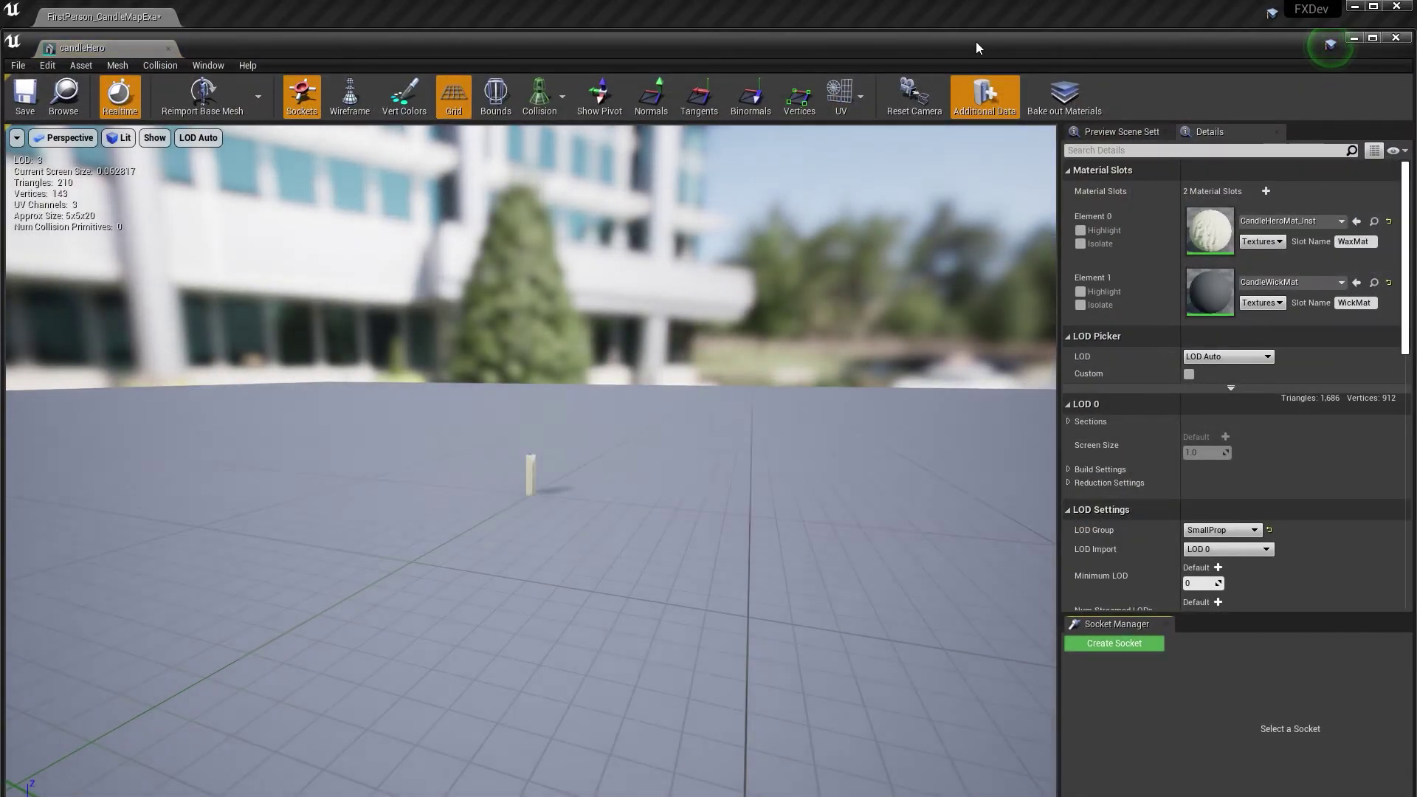
drag(976, 47, 979, 13)
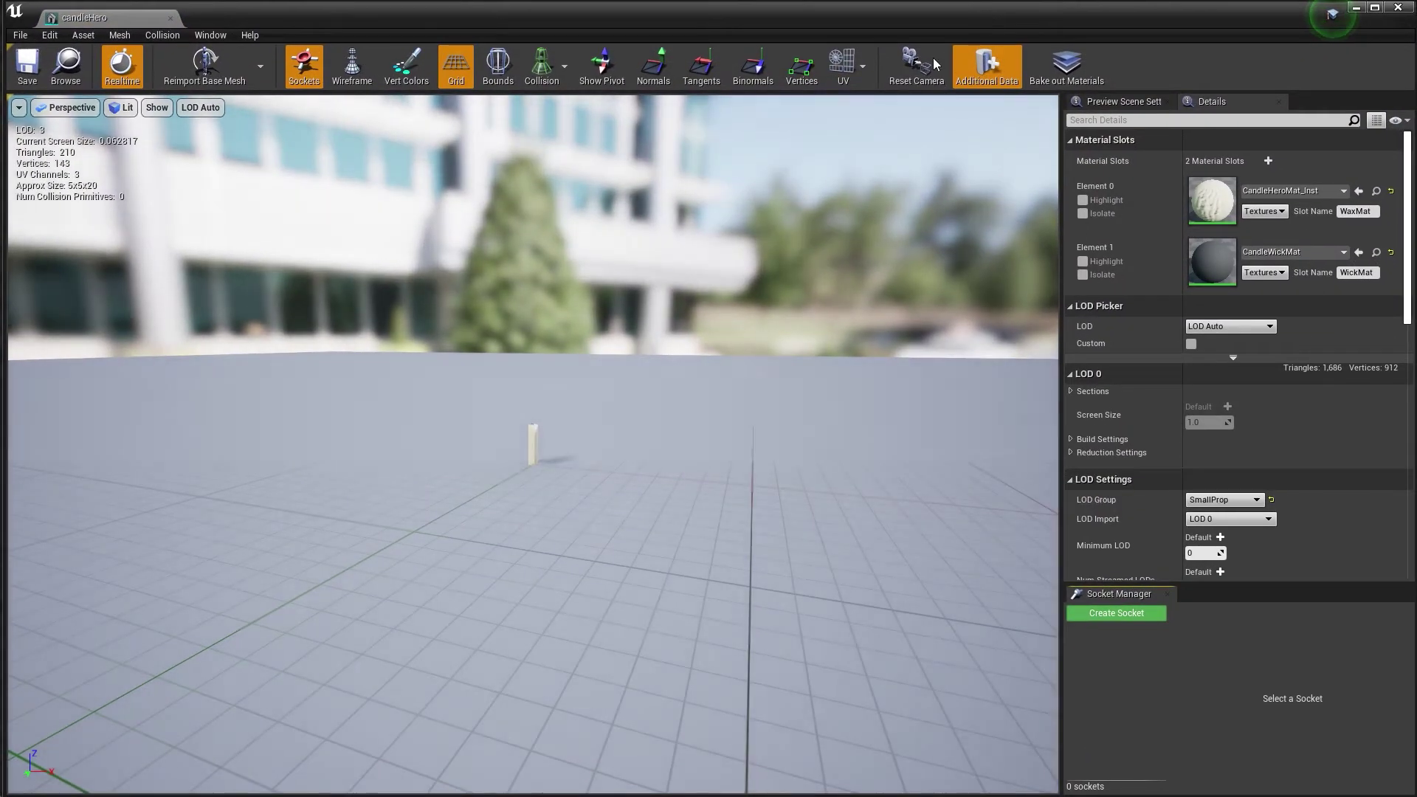
click(857, 64)
click(856, 133)
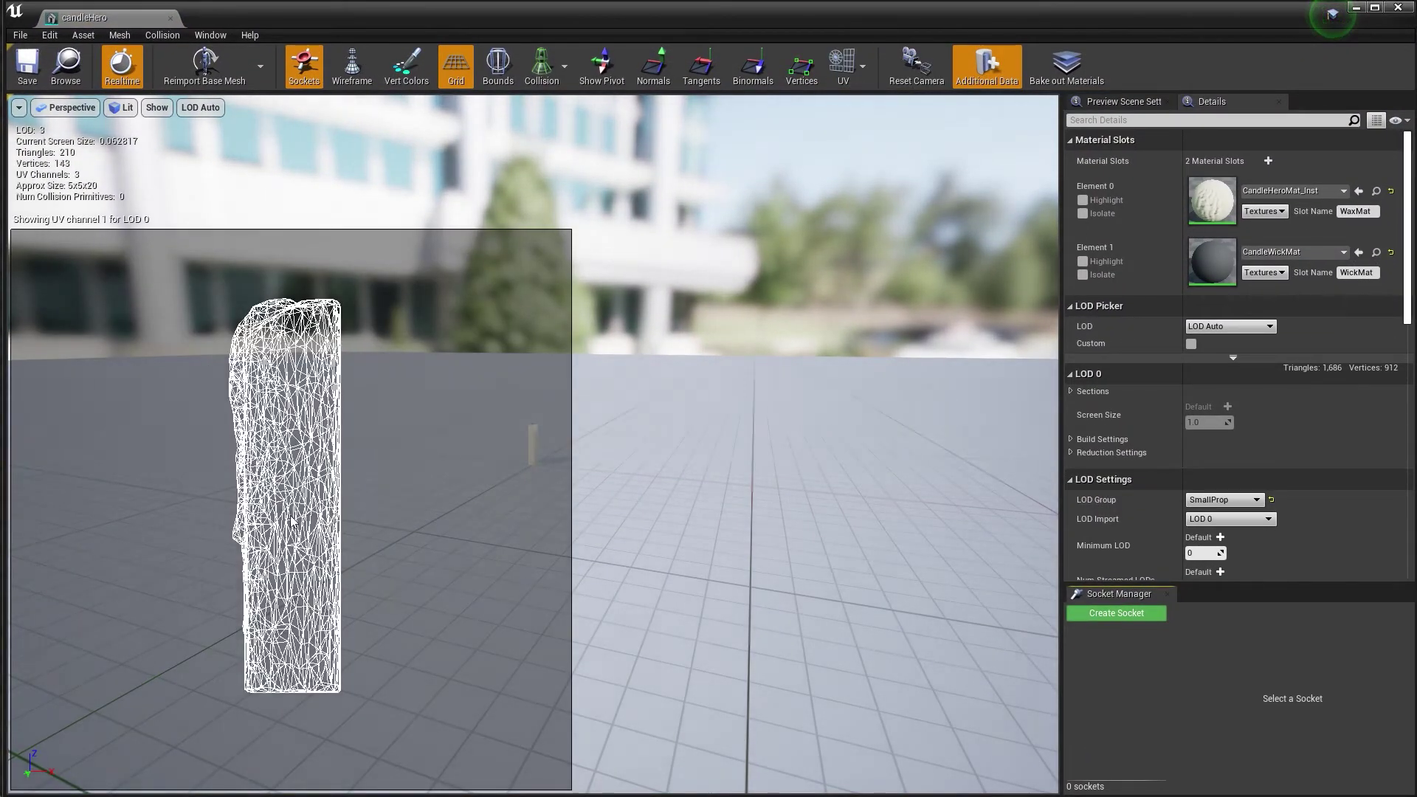
- Display UV channels 0 and 1 of the candleKit_candle_fat_med_LOD0 mesh and compare channel 1 with candleHero's
double_click(760, 21)
double_click(243, 627)
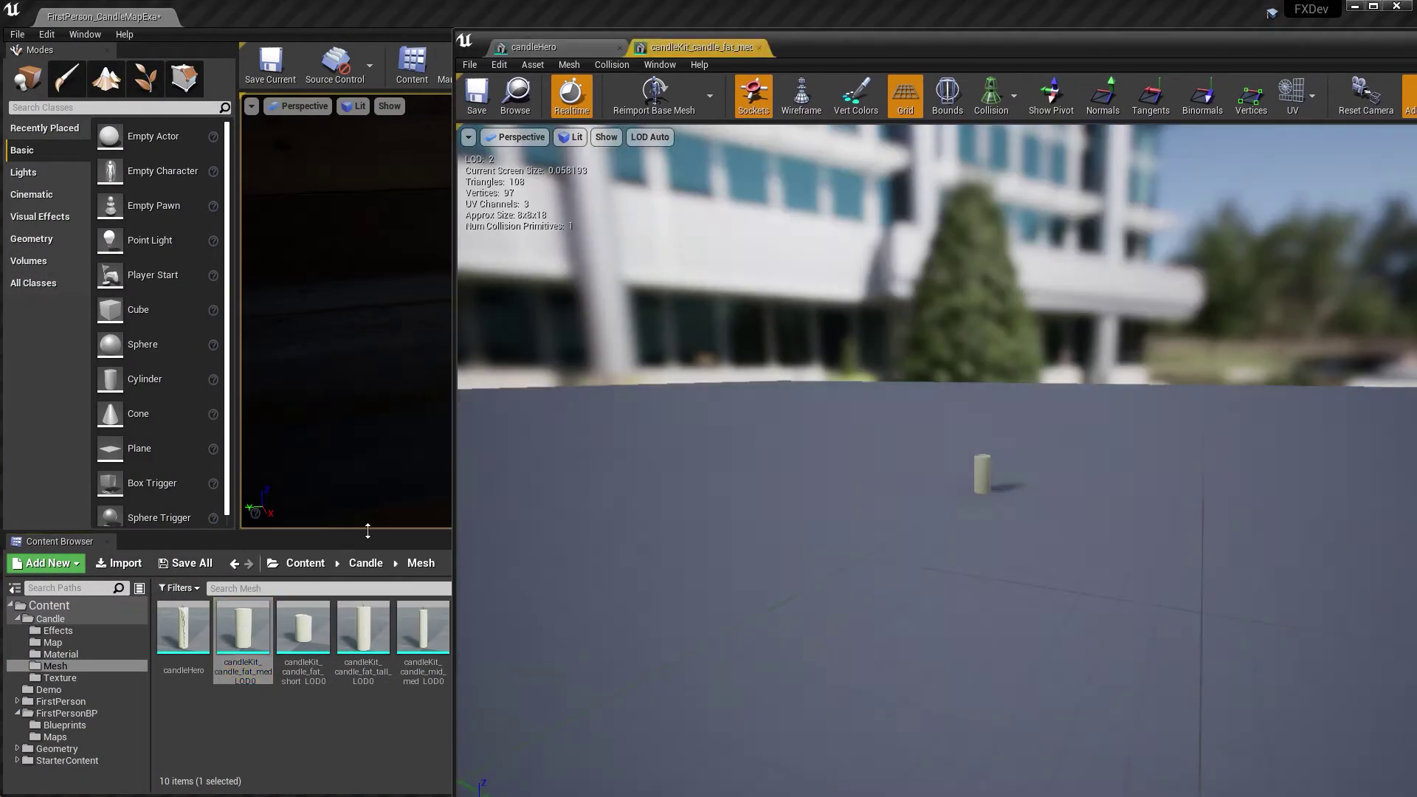
drag(1055, 51, 670, 38)
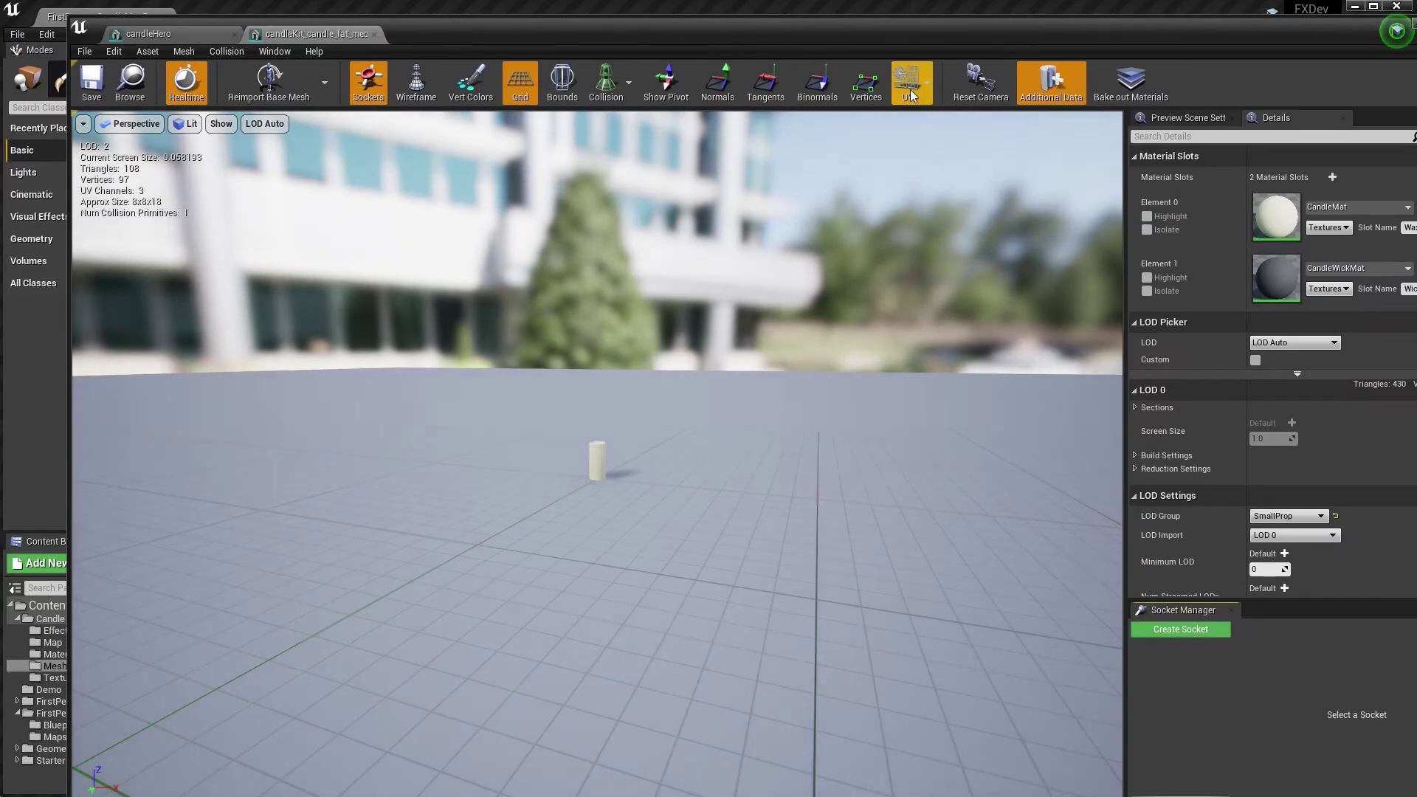
click(923, 133)
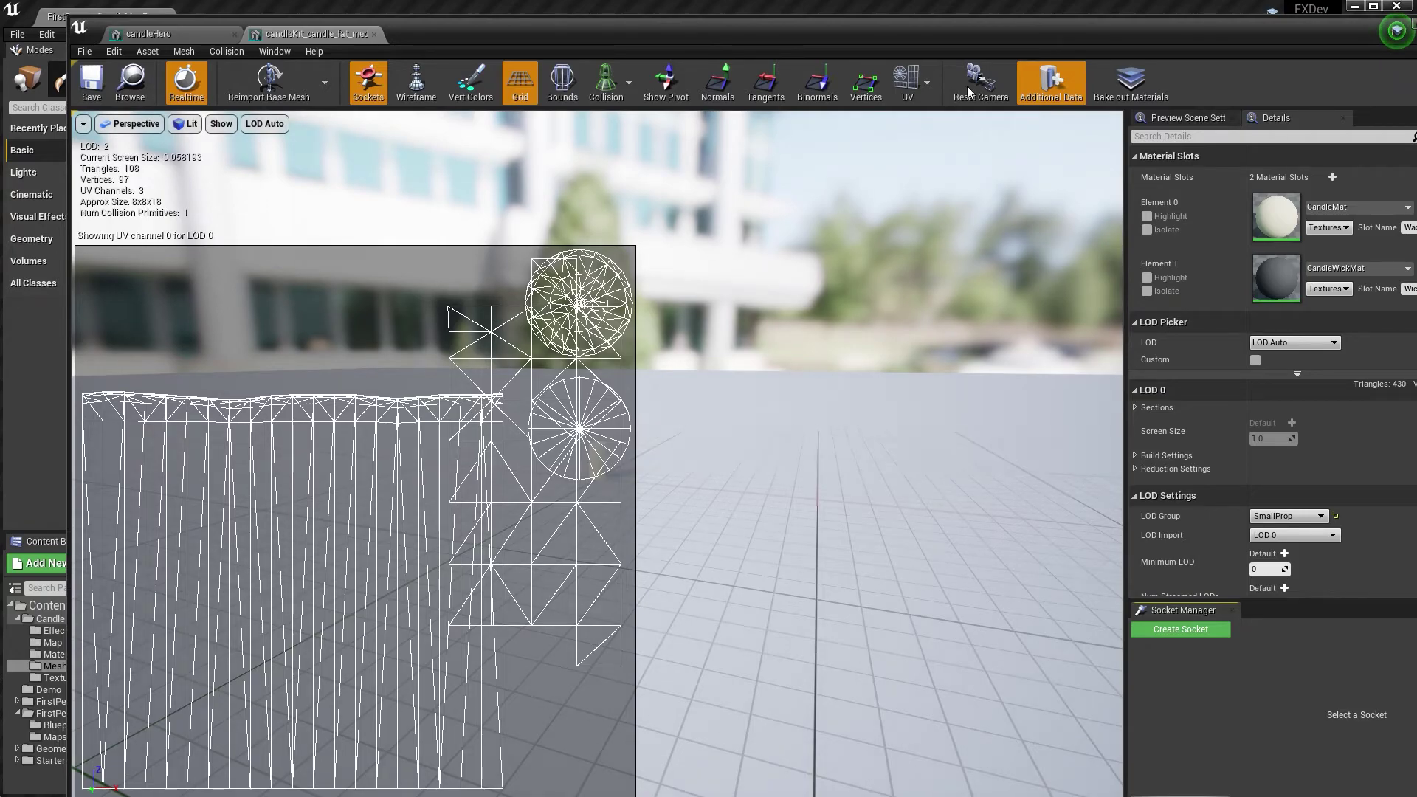
click(927, 83)
click(922, 151)
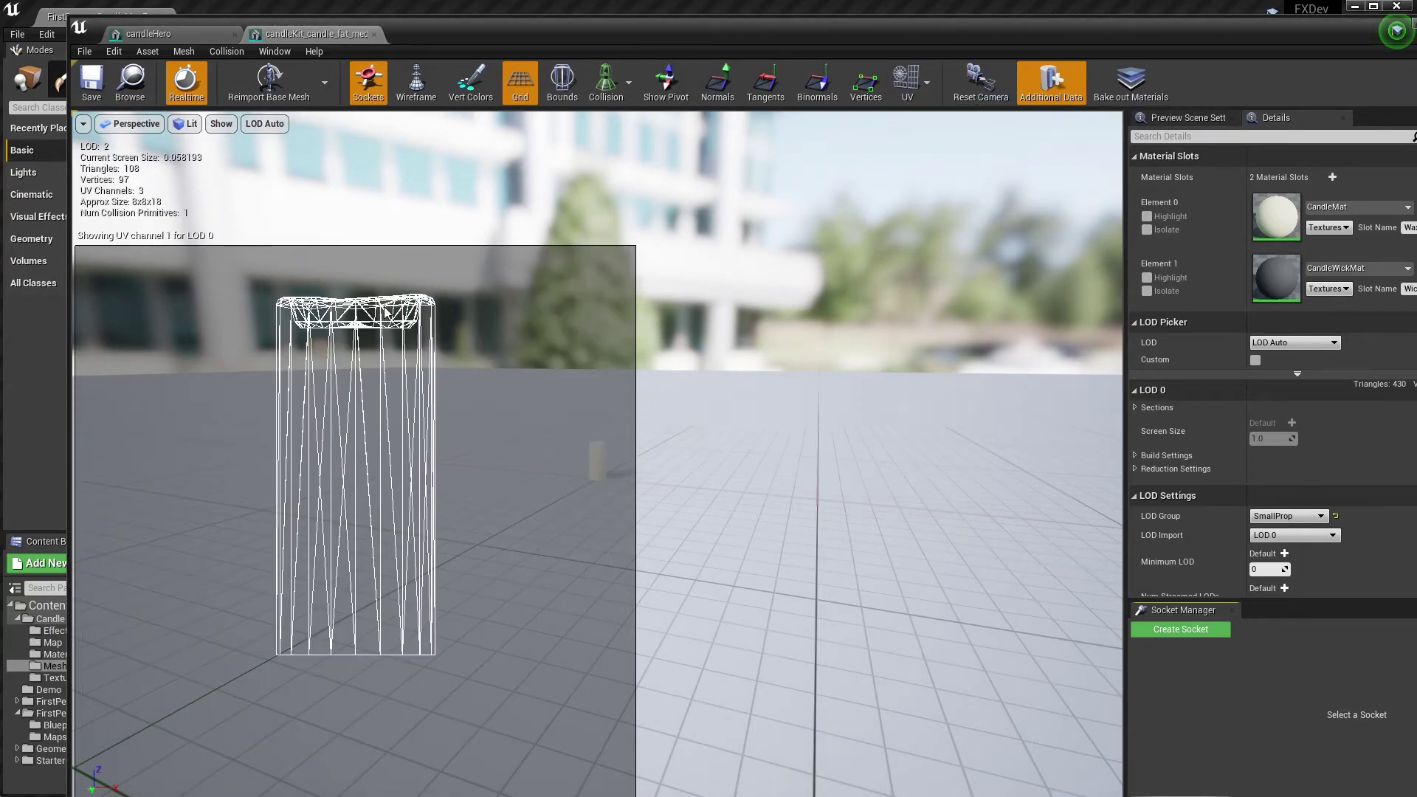
click(194, 37)
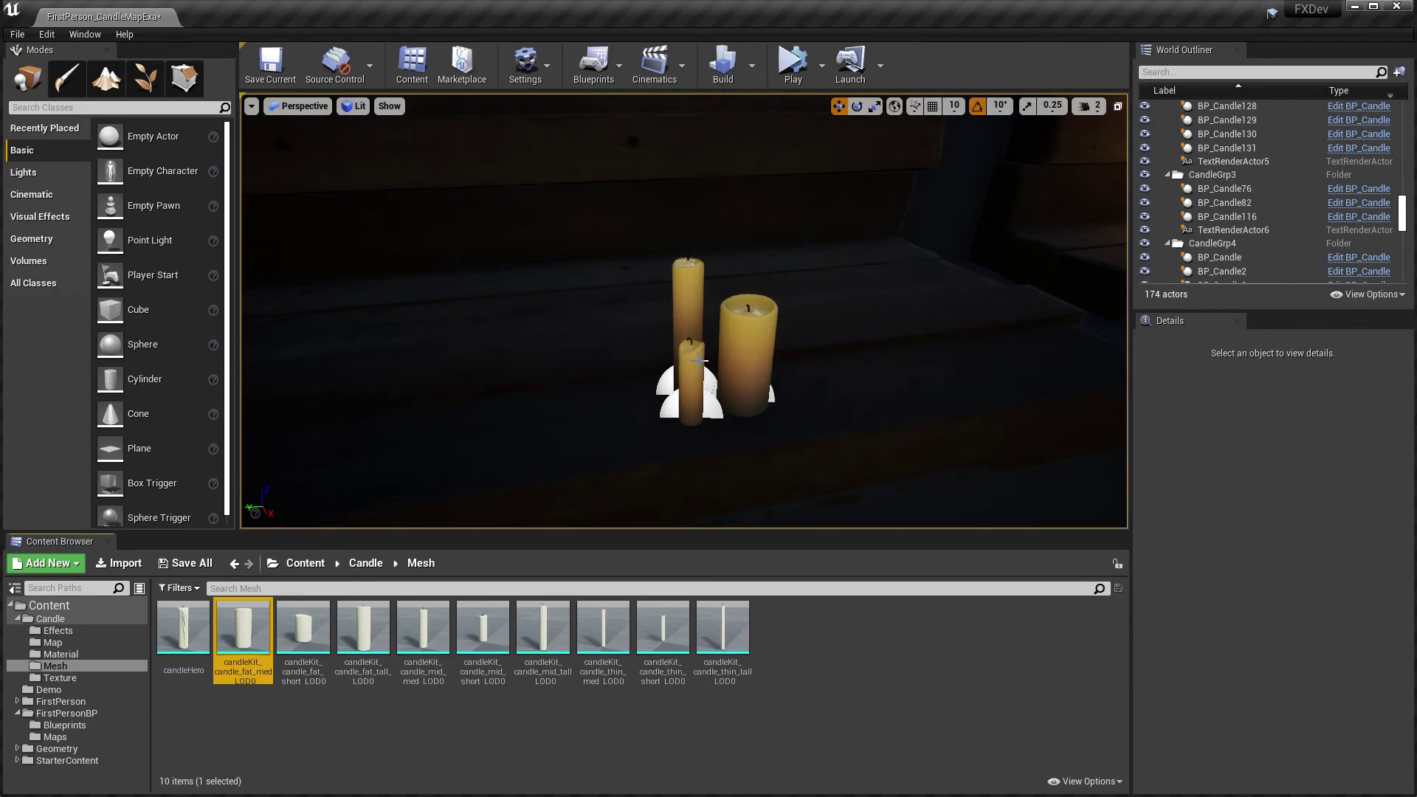
- Set the Mesh Choice of the short front candle, BP_Candle116, to Hero1
click(694, 373)
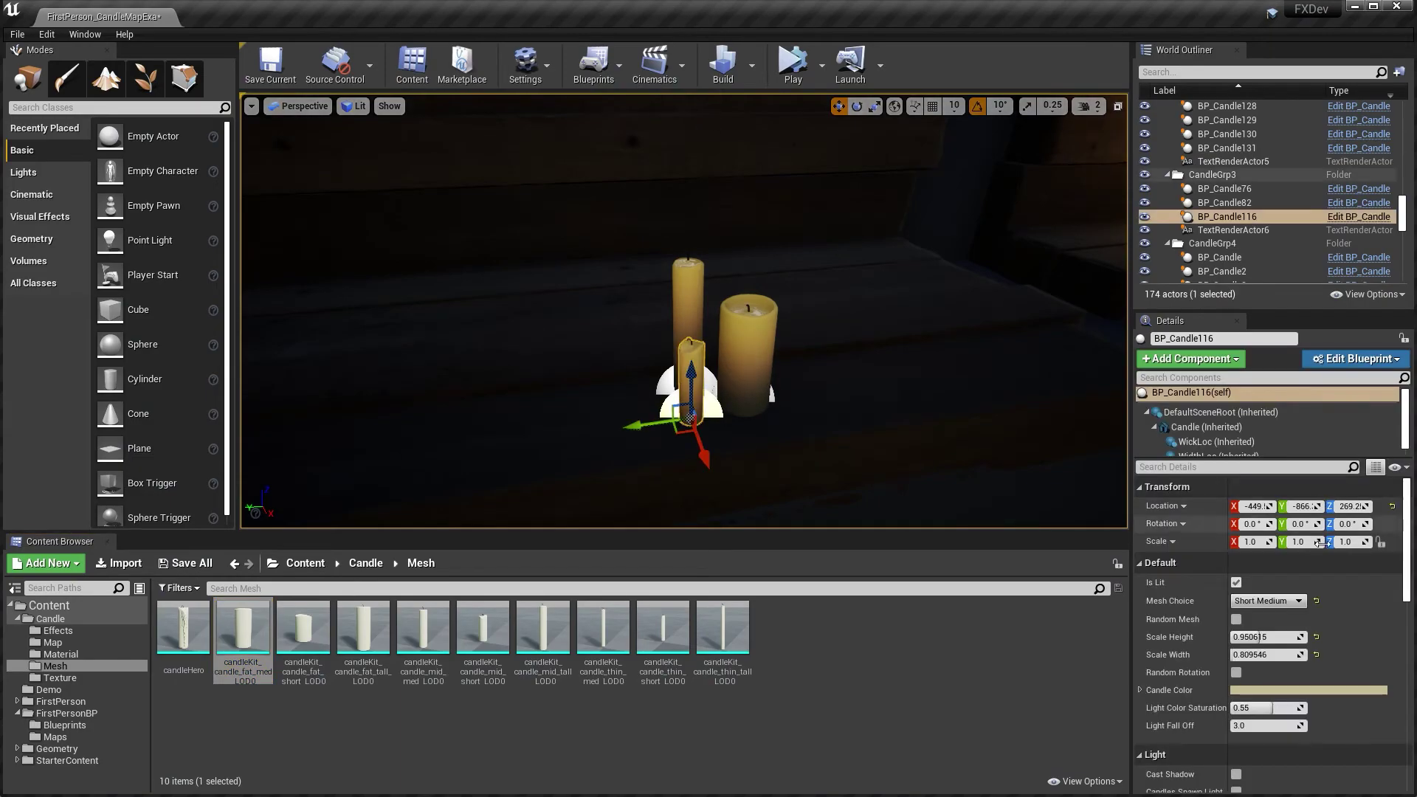
click(1266, 601)
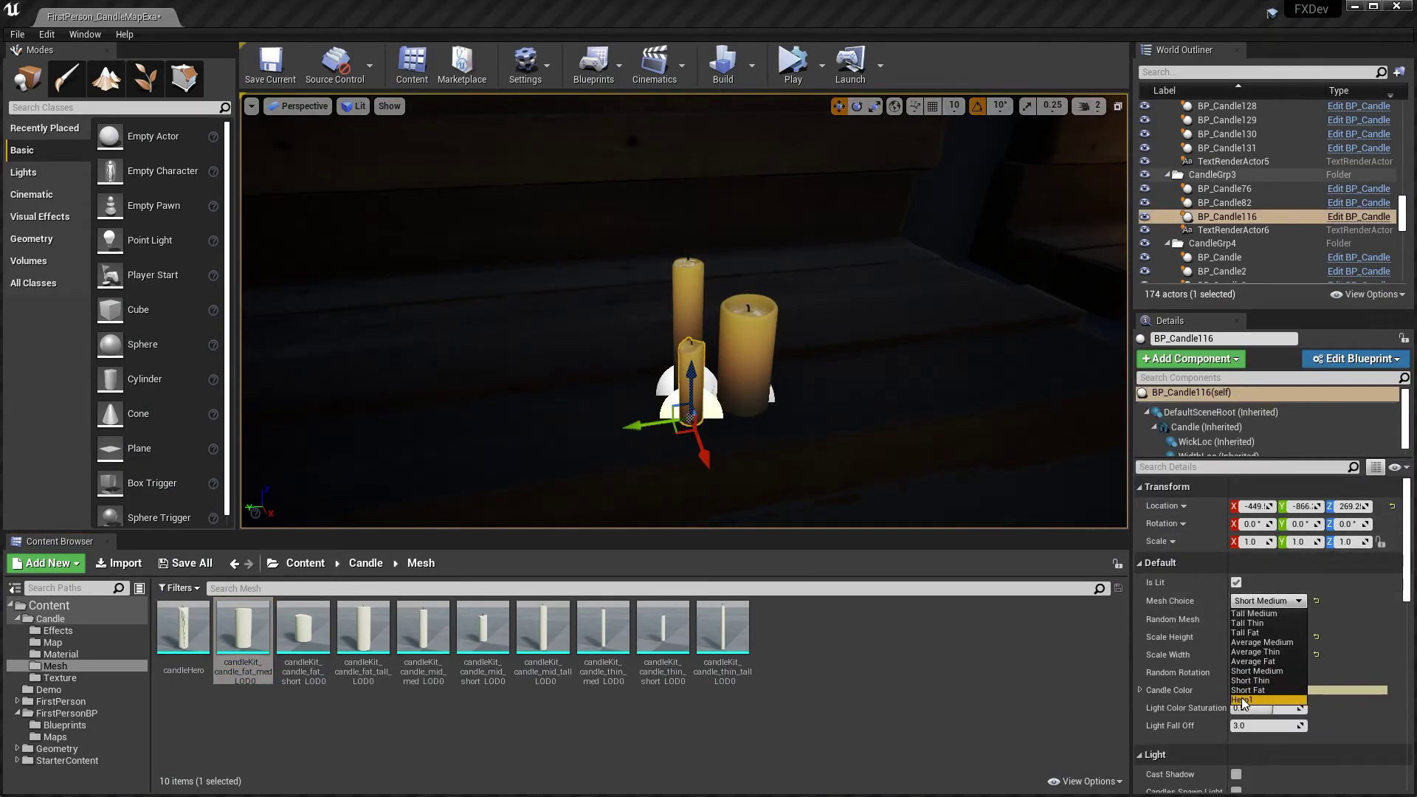
click(1243, 700)
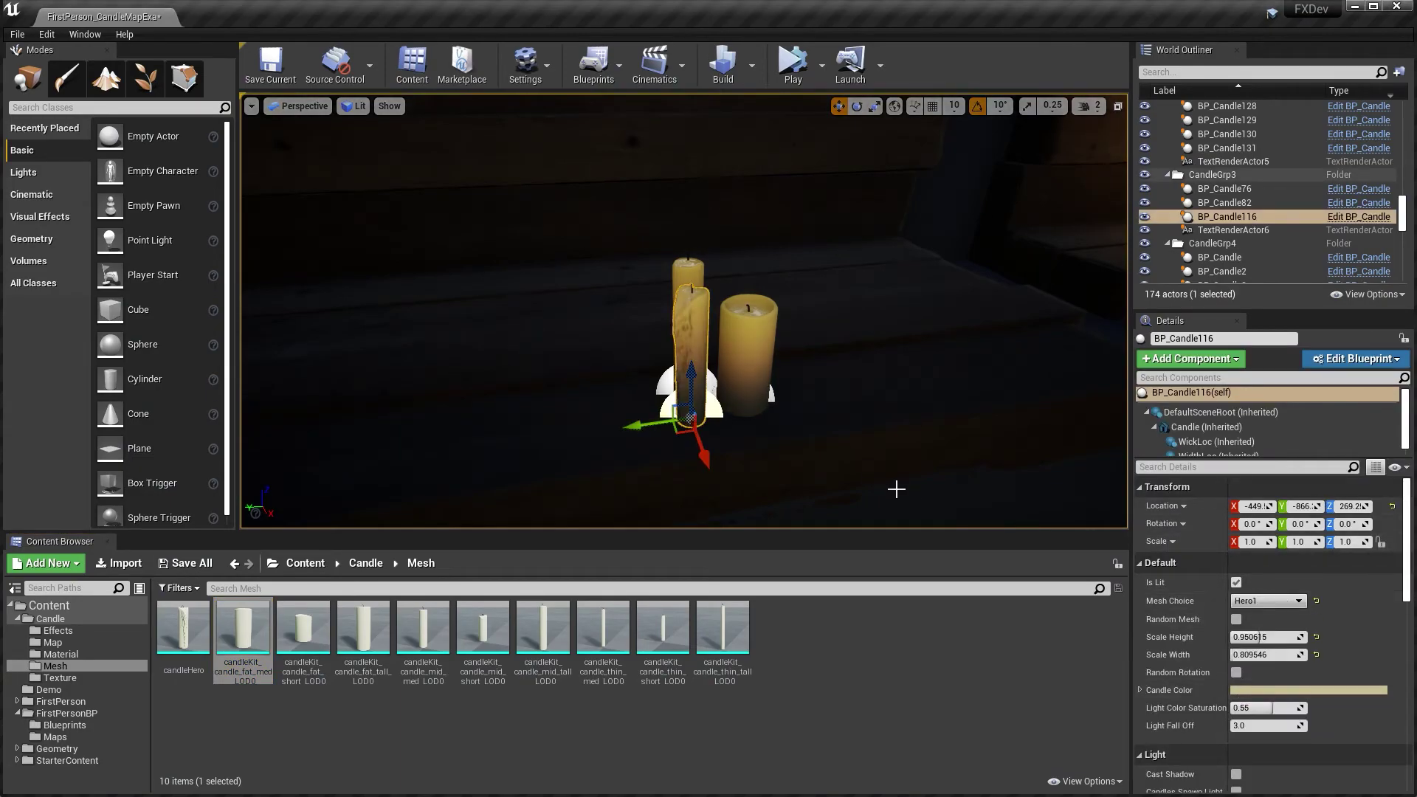
- Simulate the level and examine the hero candle's flame and wick placement up close
click(793, 63)
mouse_move(754, 272)
right_down()
mouse_move(766, 275)
mouse_move(754, 273)
right_up()
key(w)
key(s)
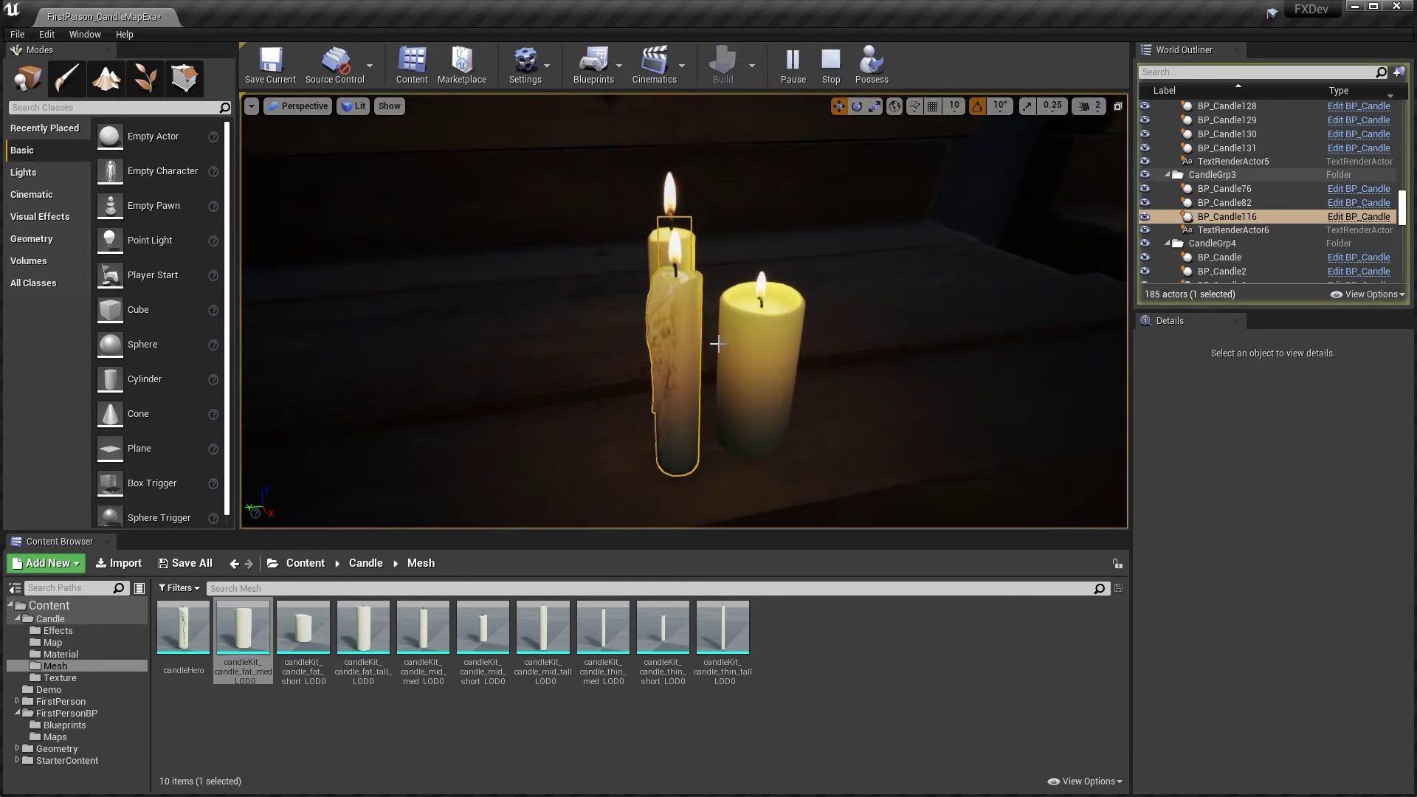
alt+drag(718, 341, 830, 344)
alt+drag(664, 287, 718, 343)
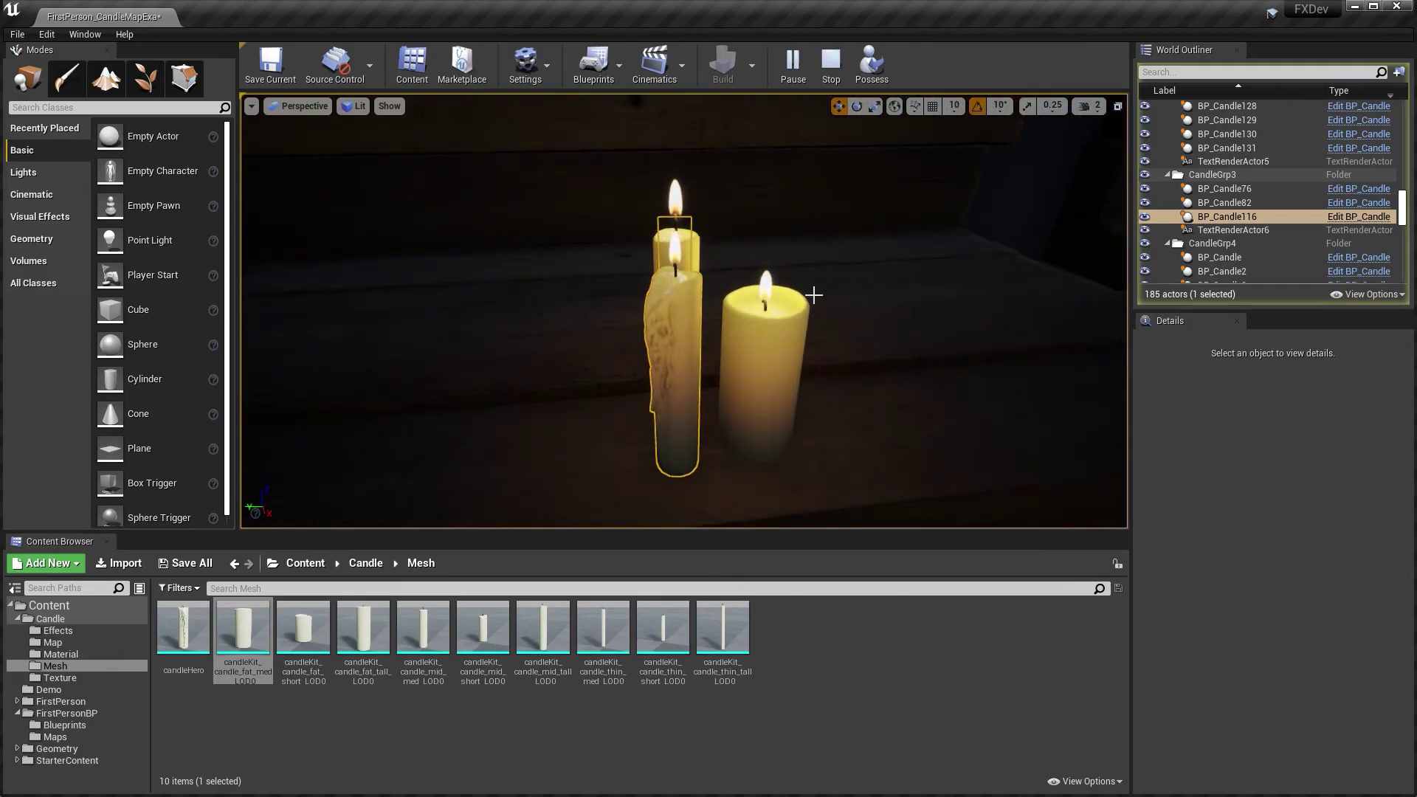
- Deselect the candle and examine the lit hero candle's wax detail and shading from several sides in the full-screen viewport
key(Escape)
scroll(841, 243, up, 1)
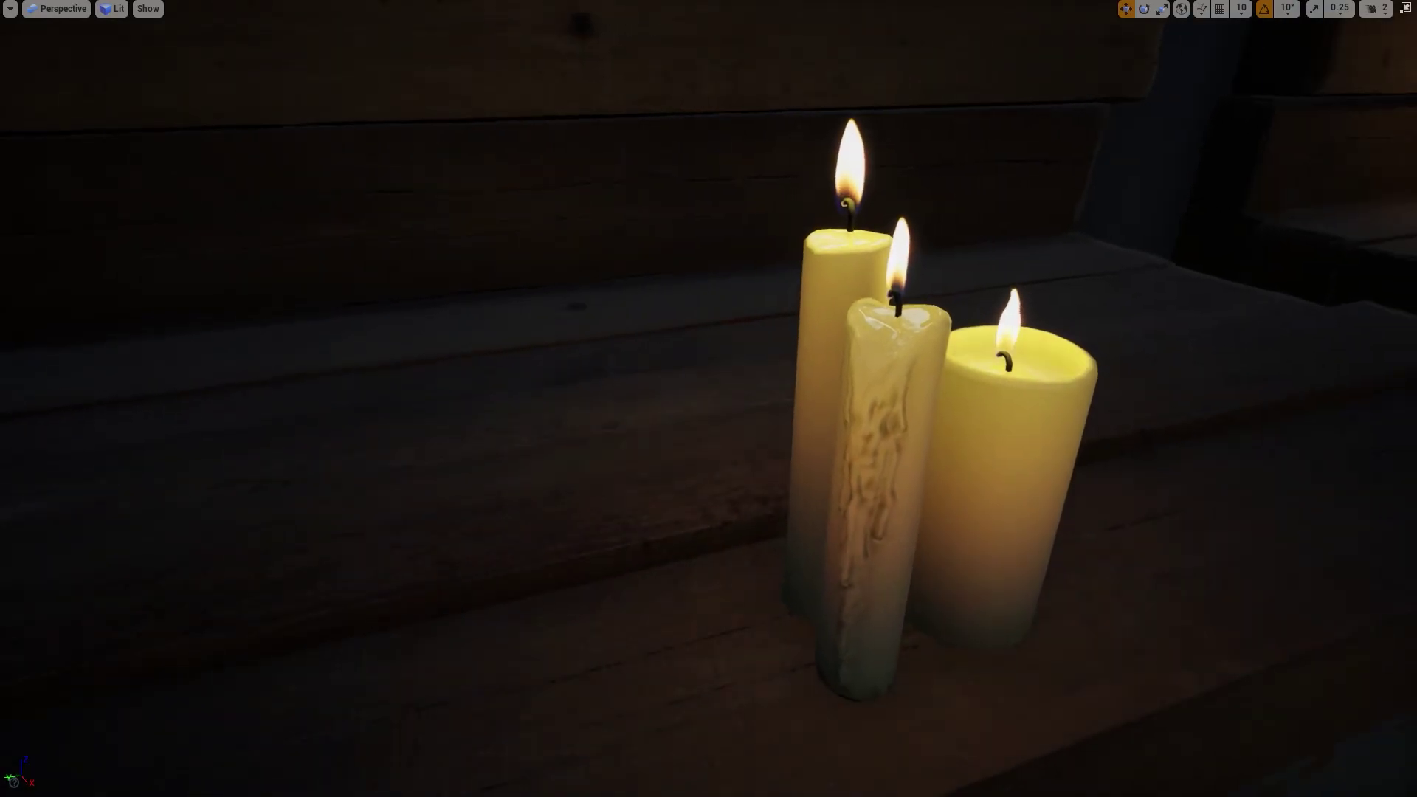
right_drag(1000, 478, 1000, 477)
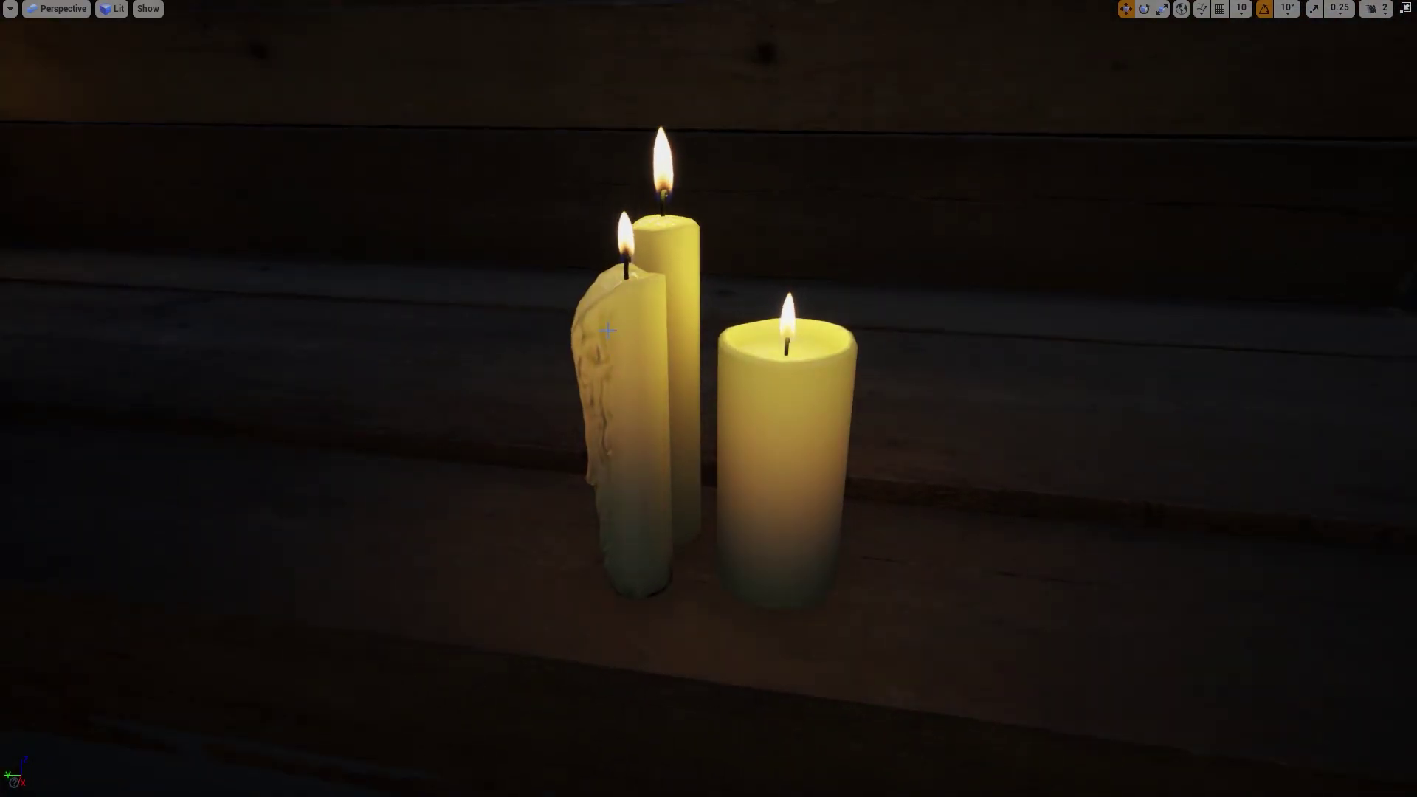
right_drag(595, 370, 760, 369)
key(a)
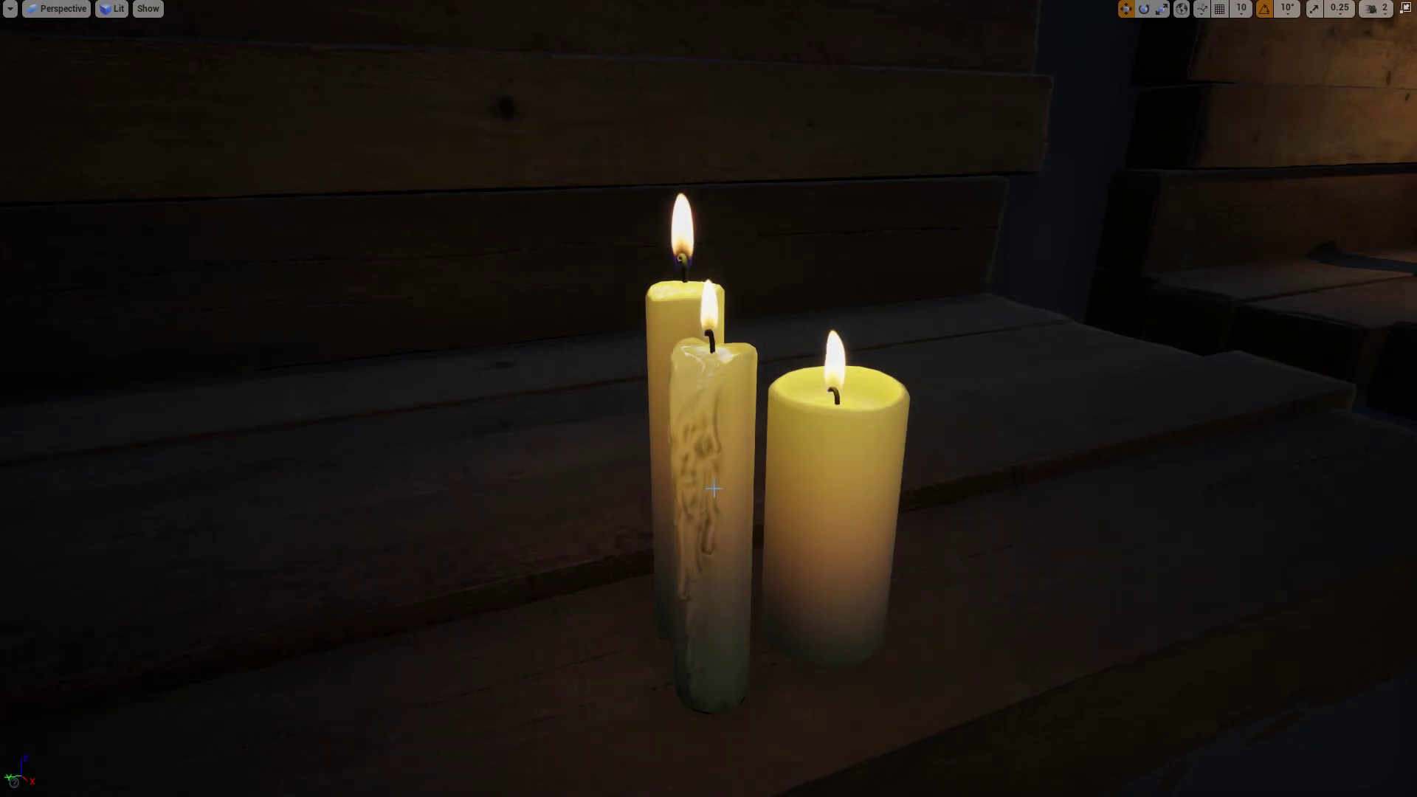
scroll(715, 487, down, 5)
scroll(714, 487, up, 10)
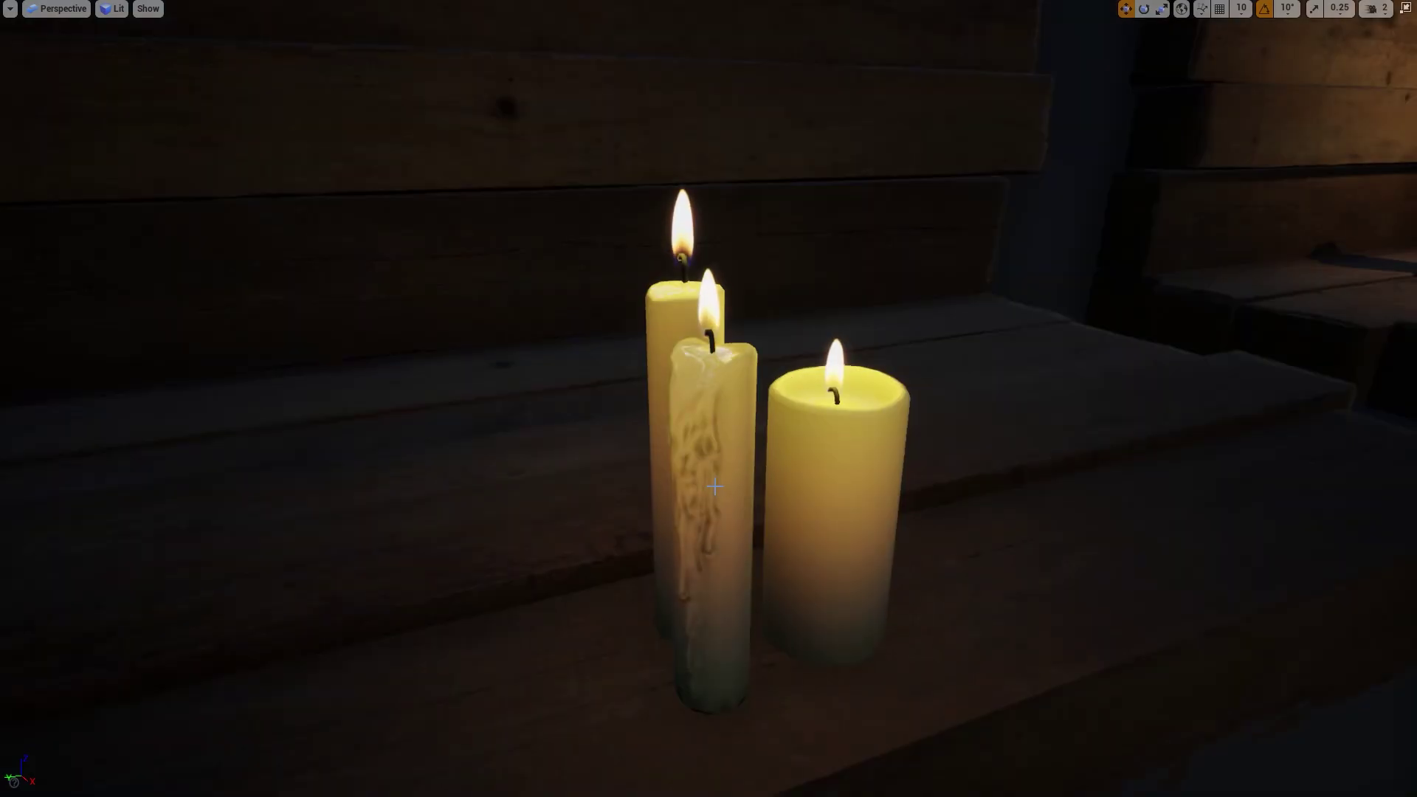